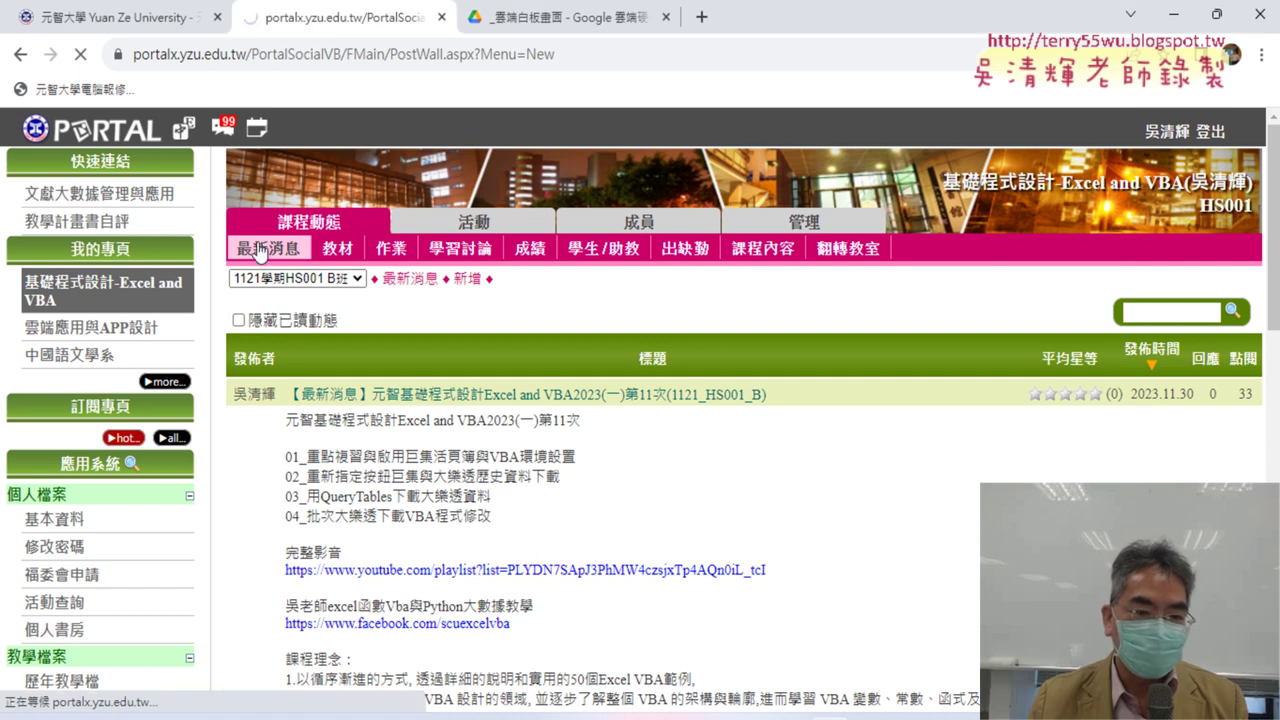
# - Expand the Excel and VBA2023(一)第11次 announcement to reveal its four lesson topics and playlist link
pyautogui.scroll(-1, 452, 405)
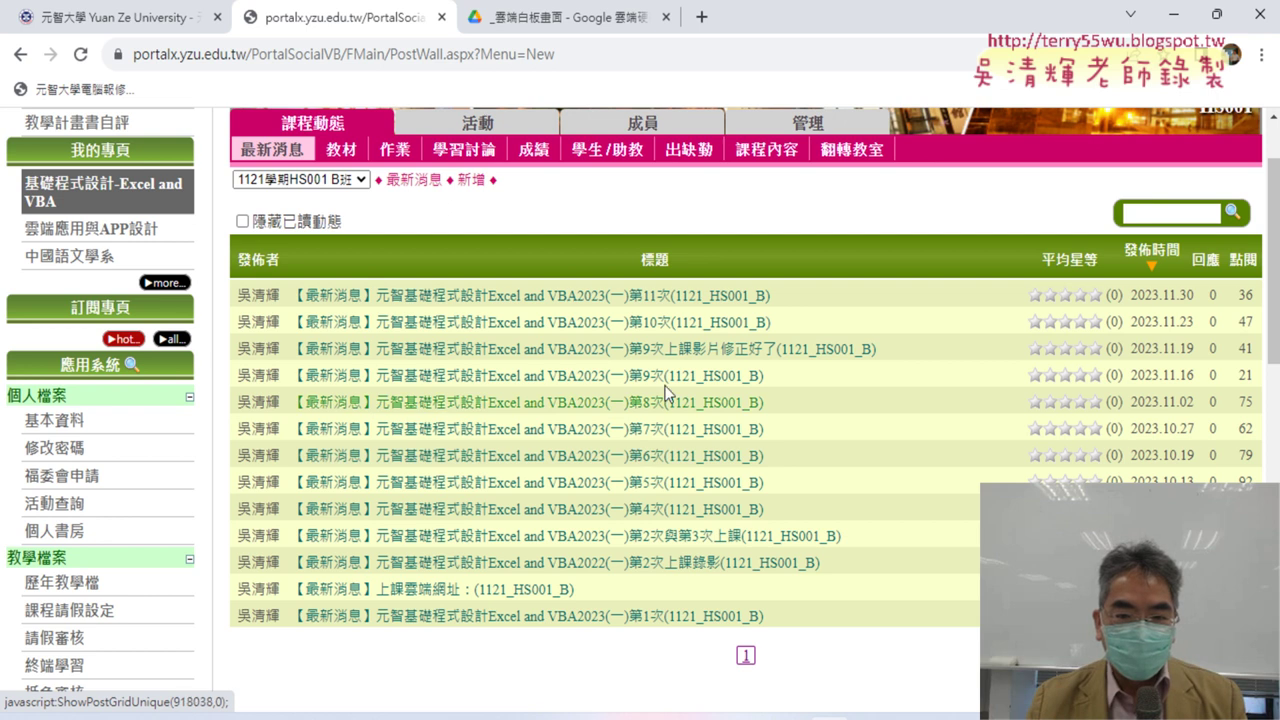
pyautogui.click(680, 303)
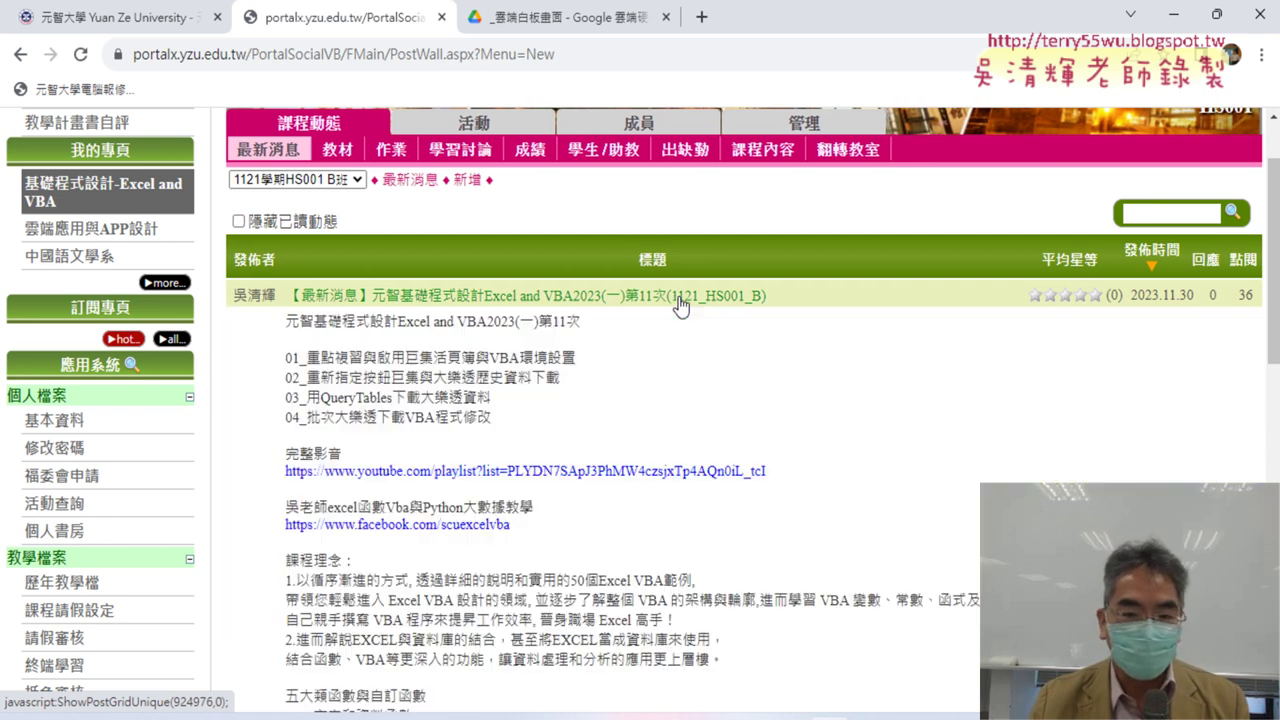
pyautogui.moveTo(500, 420)
pyautogui.mouseDown()
pyautogui.moveTo(396, 392)
pyautogui.moveTo(284, 321)
pyautogui.mouseUp()
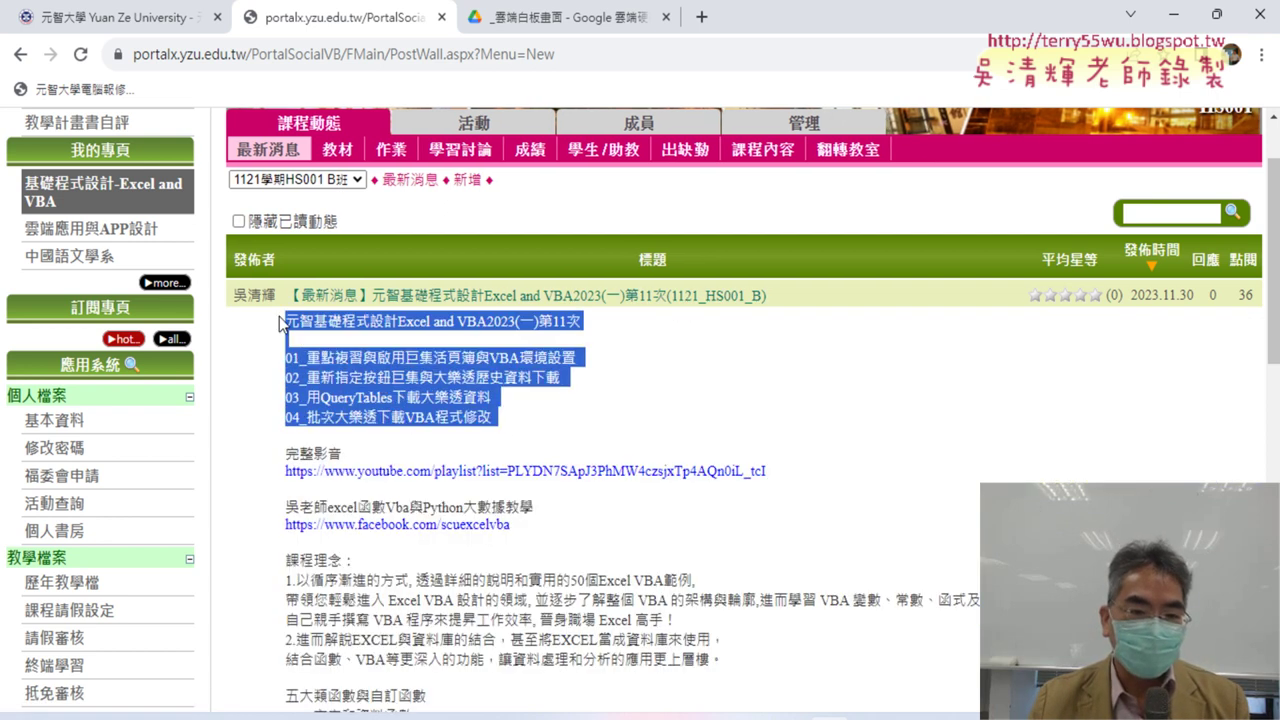
pyautogui.click(576, 408)
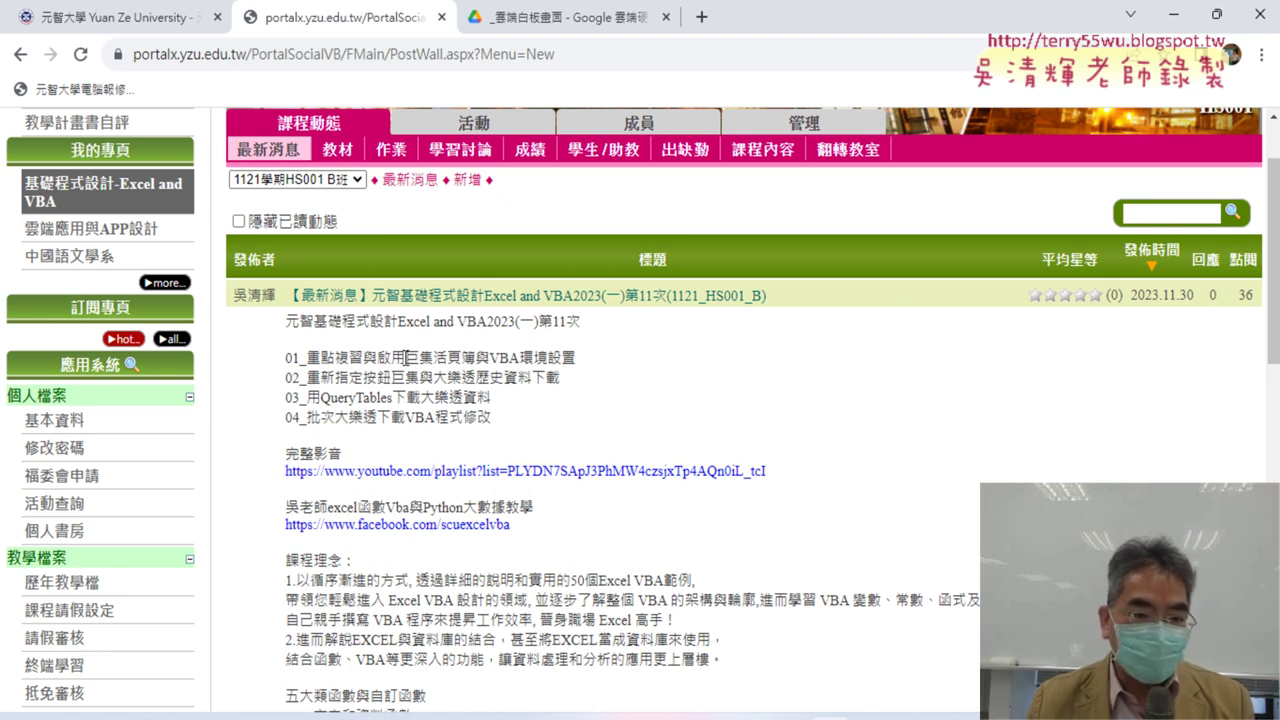
# - Highlight key phrases like 啟用巨集活頁簿 and 大樂透歷史資料下載, then open the 完整影音 YouTube playlist
pyautogui.moveTo(405, 358); pyautogui.dragTo(479, 358)
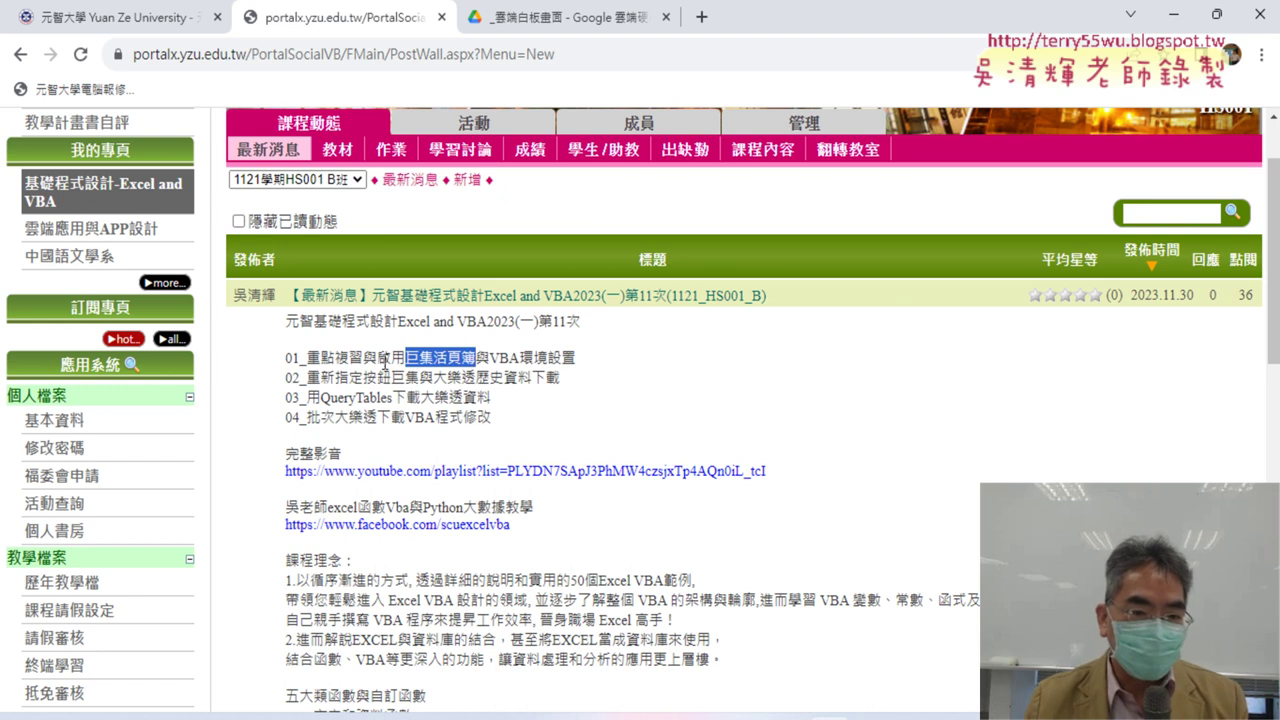
pyautogui.moveTo(377, 358); pyautogui.dragTo(479, 357)
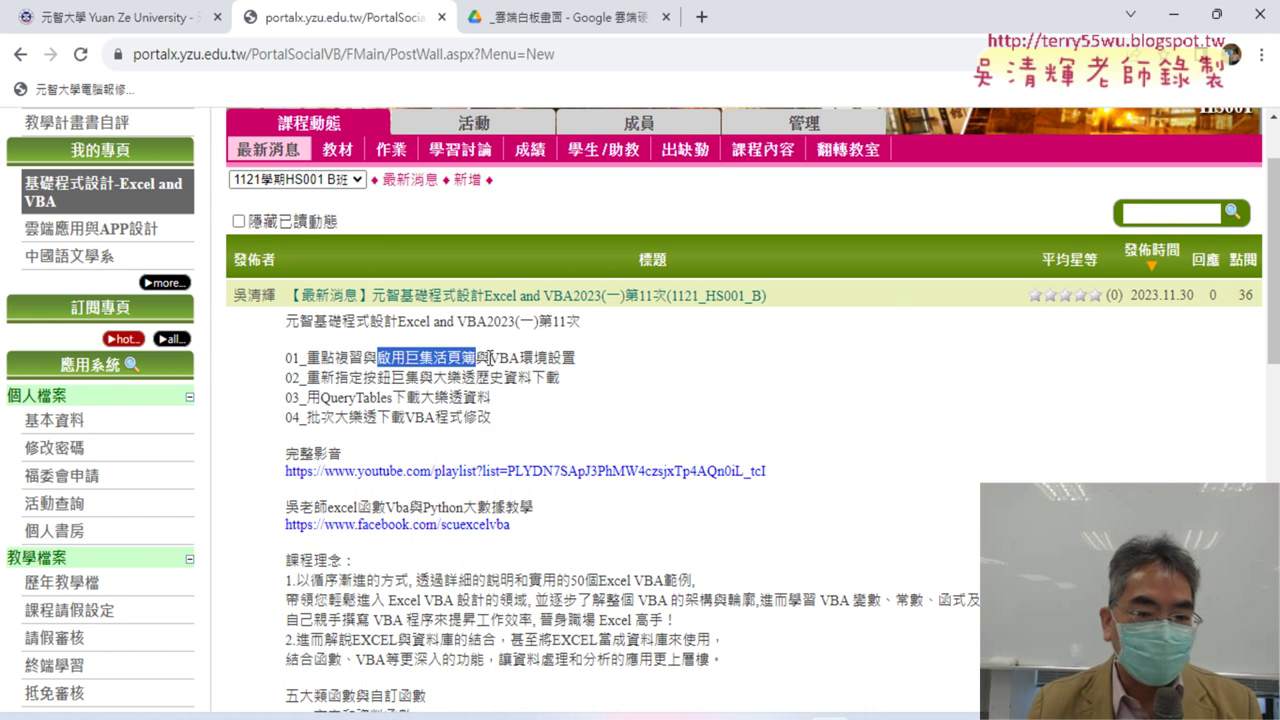
pyautogui.moveTo(489, 357); pyautogui.dragTo(580, 352)
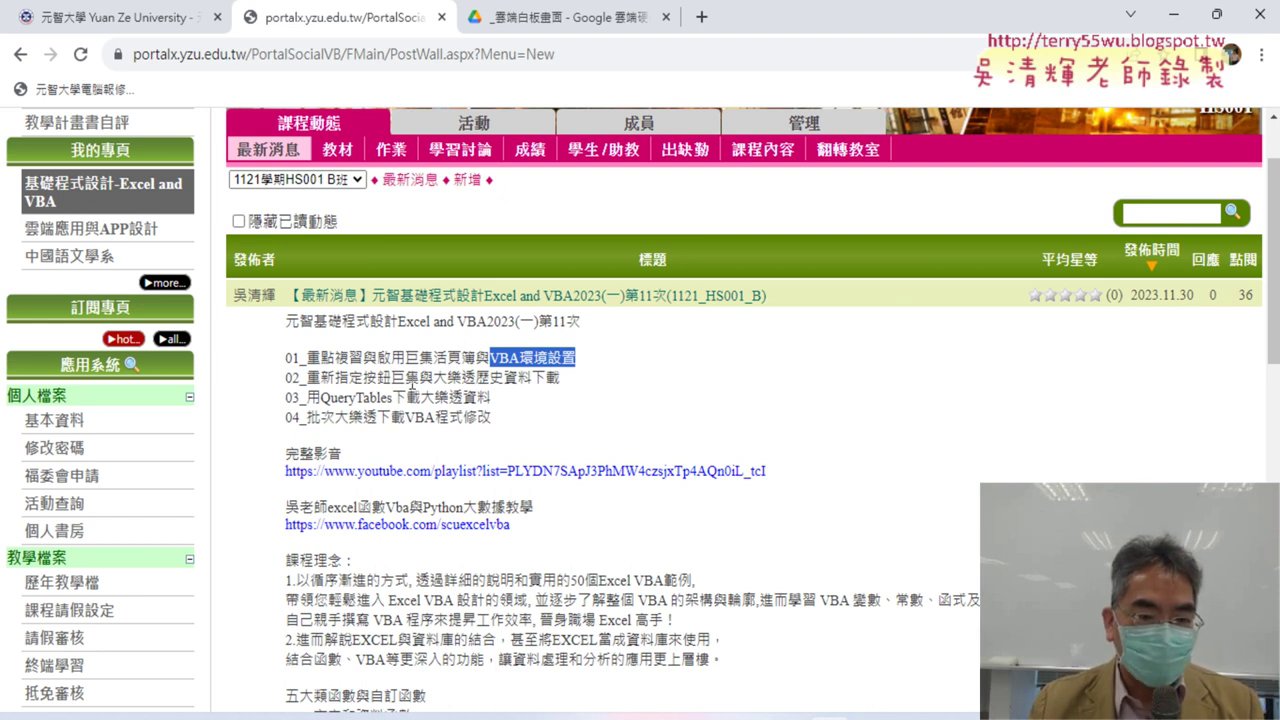
pyautogui.moveTo(433, 378); pyautogui.dragTo(566, 379)
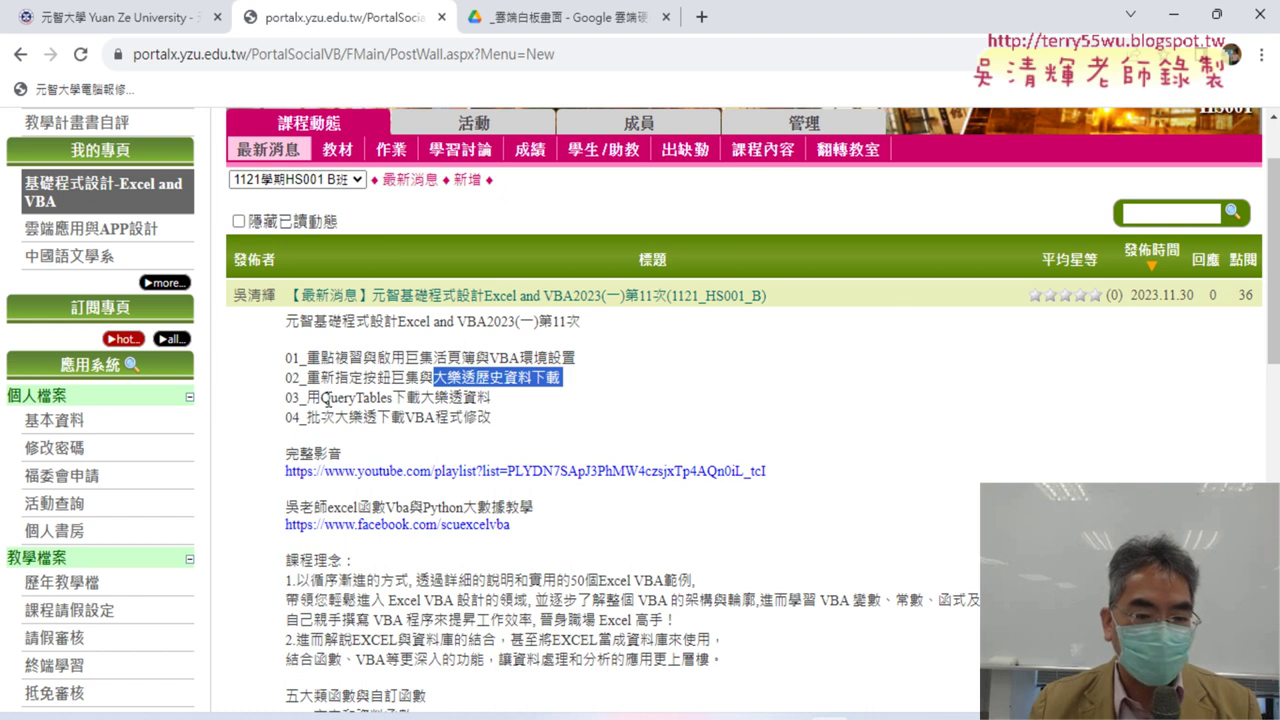
pyautogui.moveTo(500, 422); pyautogui.dragTo(287, 352)
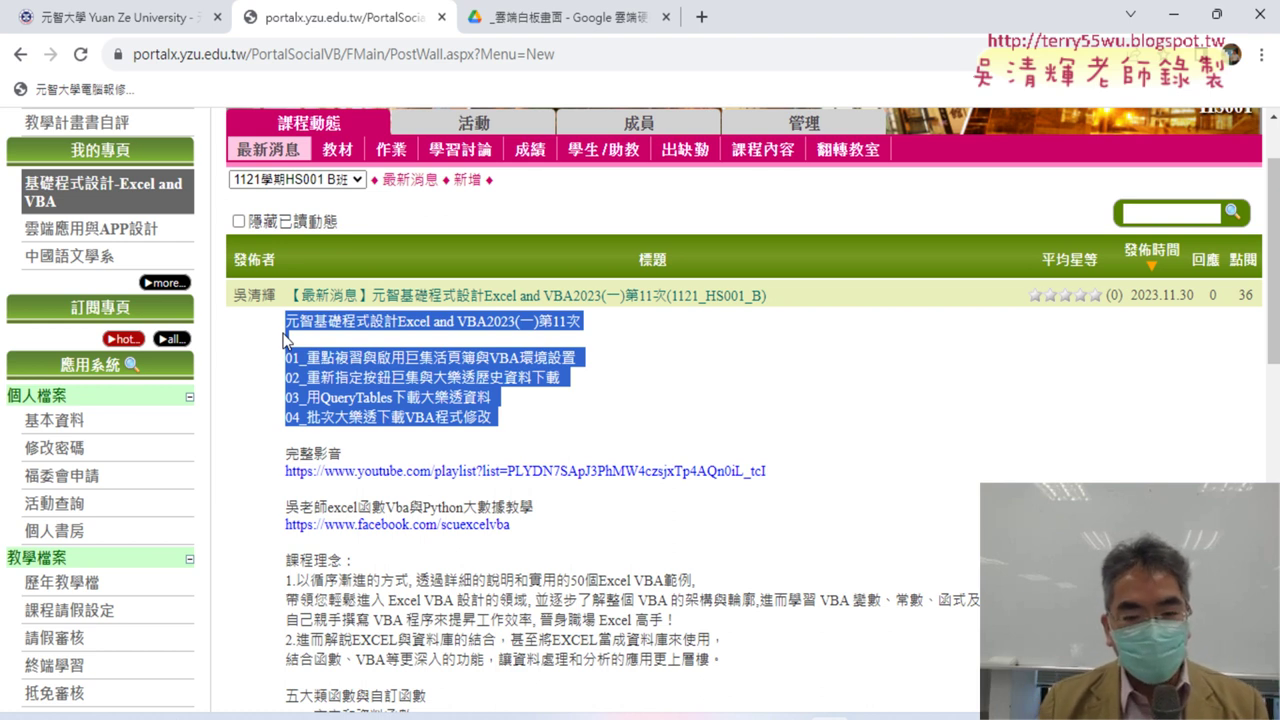
pyautogui.click(512, 472)
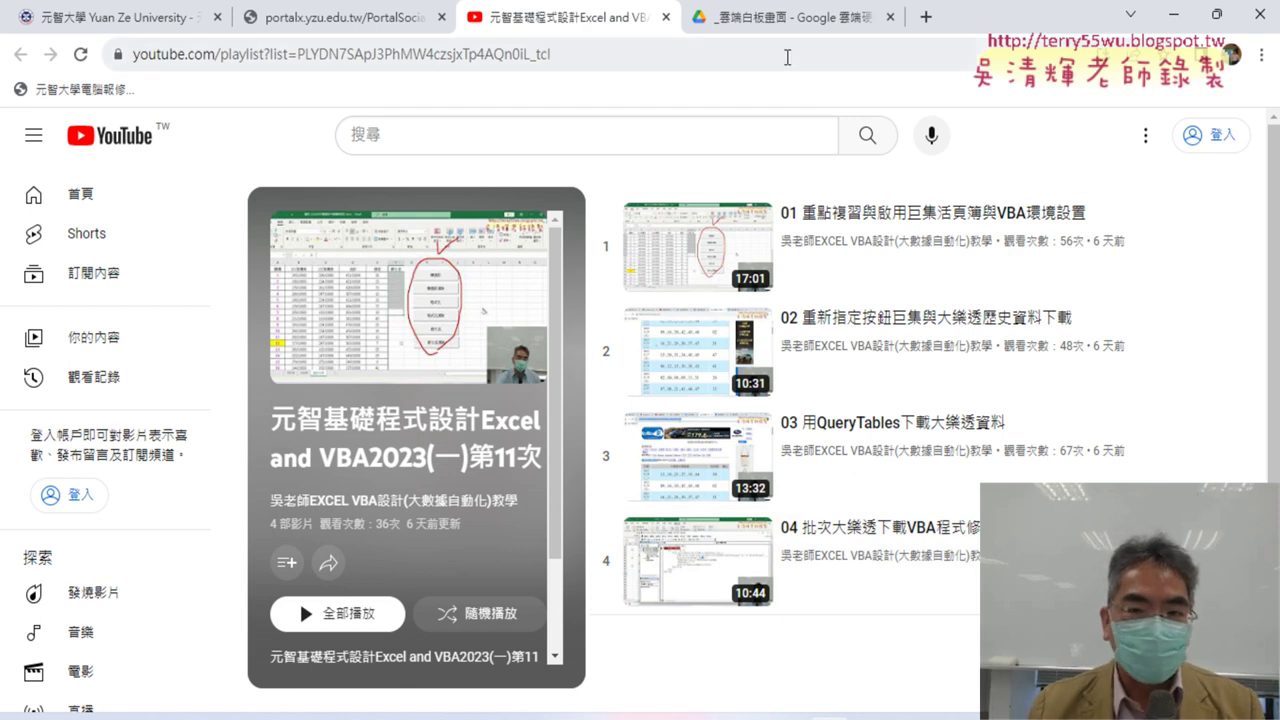
# - After reviewing the four-video playlist, switch back to the Google Drive _雲端白板畫面 folder
pyautogui.click(790, 18)
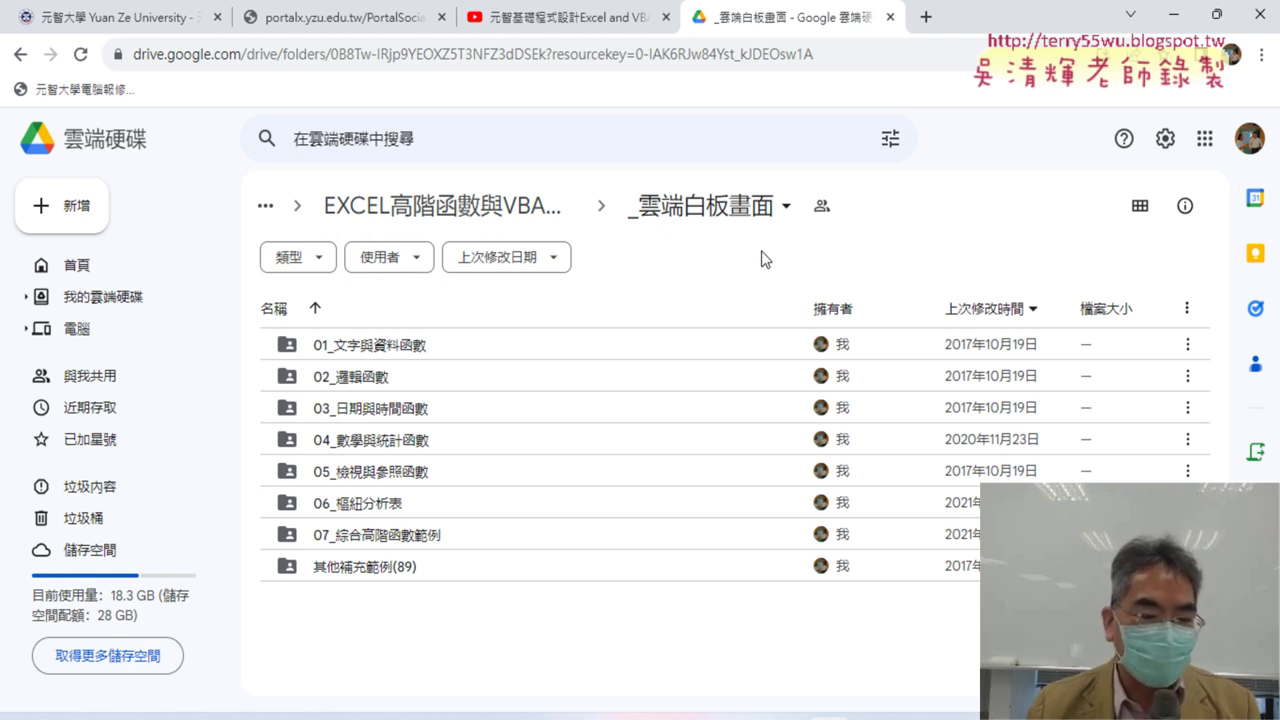
# - Open folder 04_數學與統計函數, then open the _外幣匯率資料下載與繪製折線圖之一 document in Docs
pyautogui.click(401, 447)
pyautogui.doubleClick(399, 443)
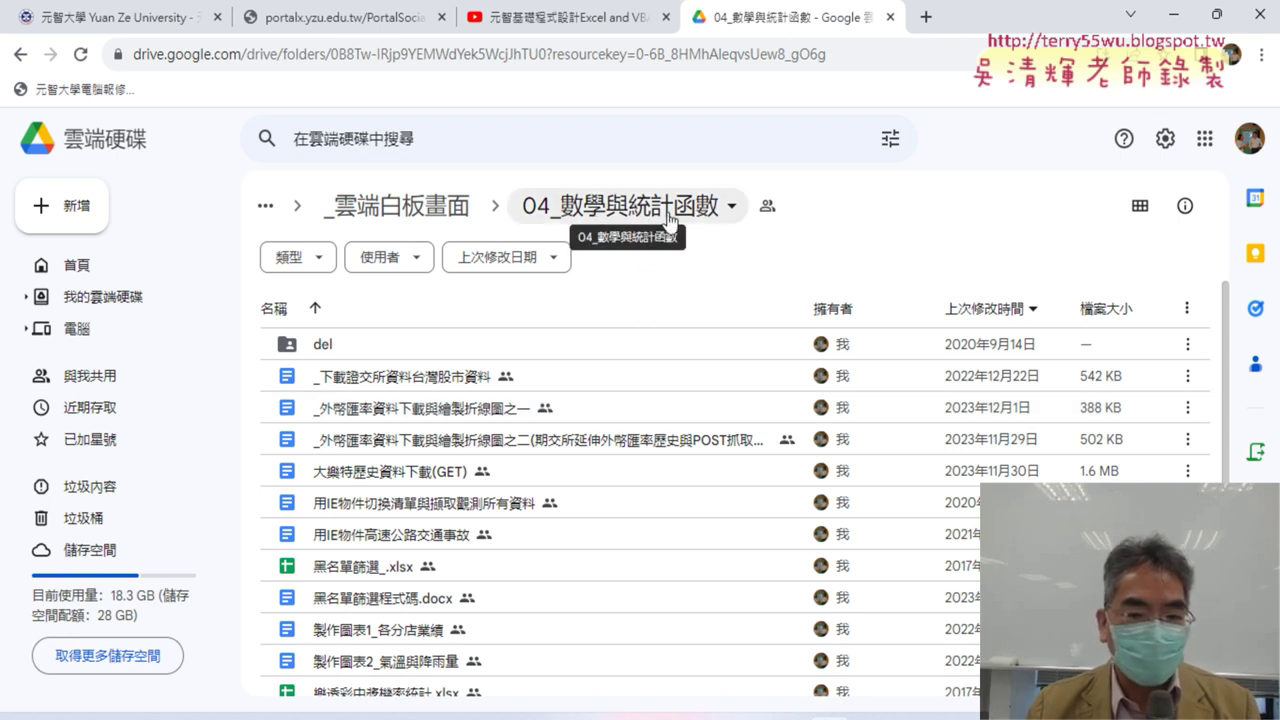
pyautogui.click(440, 412)
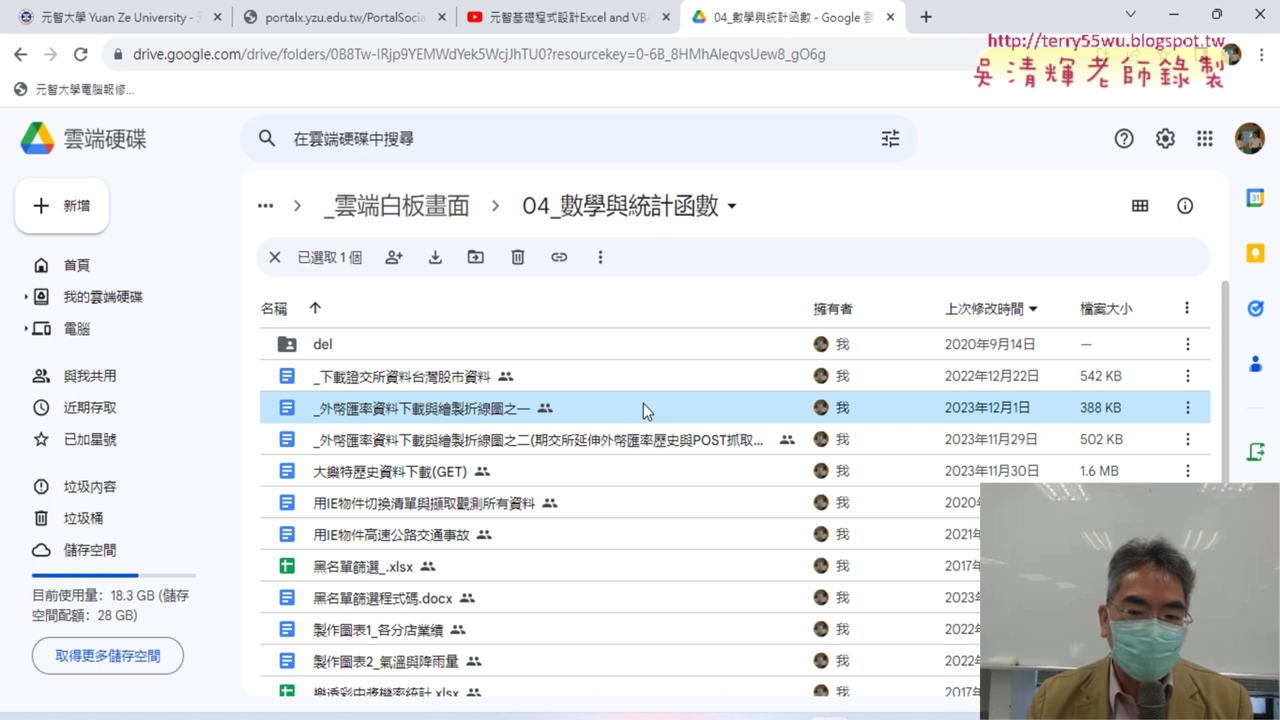
pyautogui.doubleClick(627, 407)
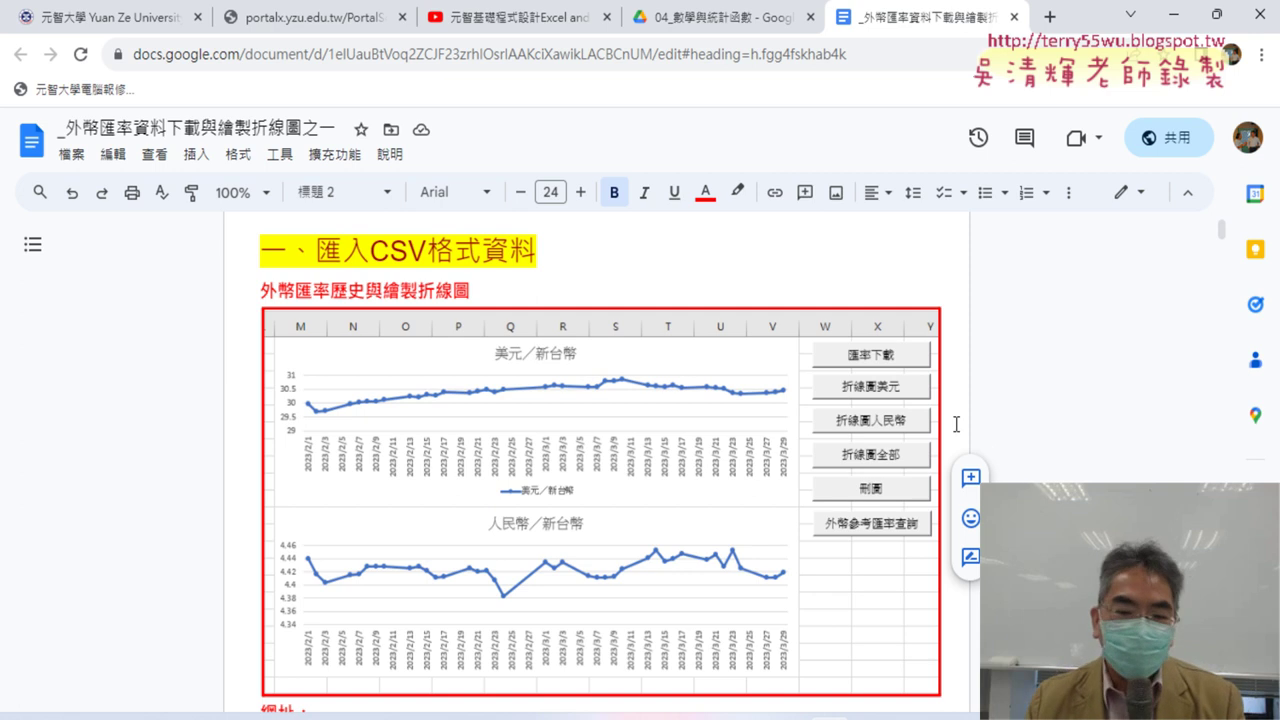
pyautogui.scroll(-3, 577, 444)
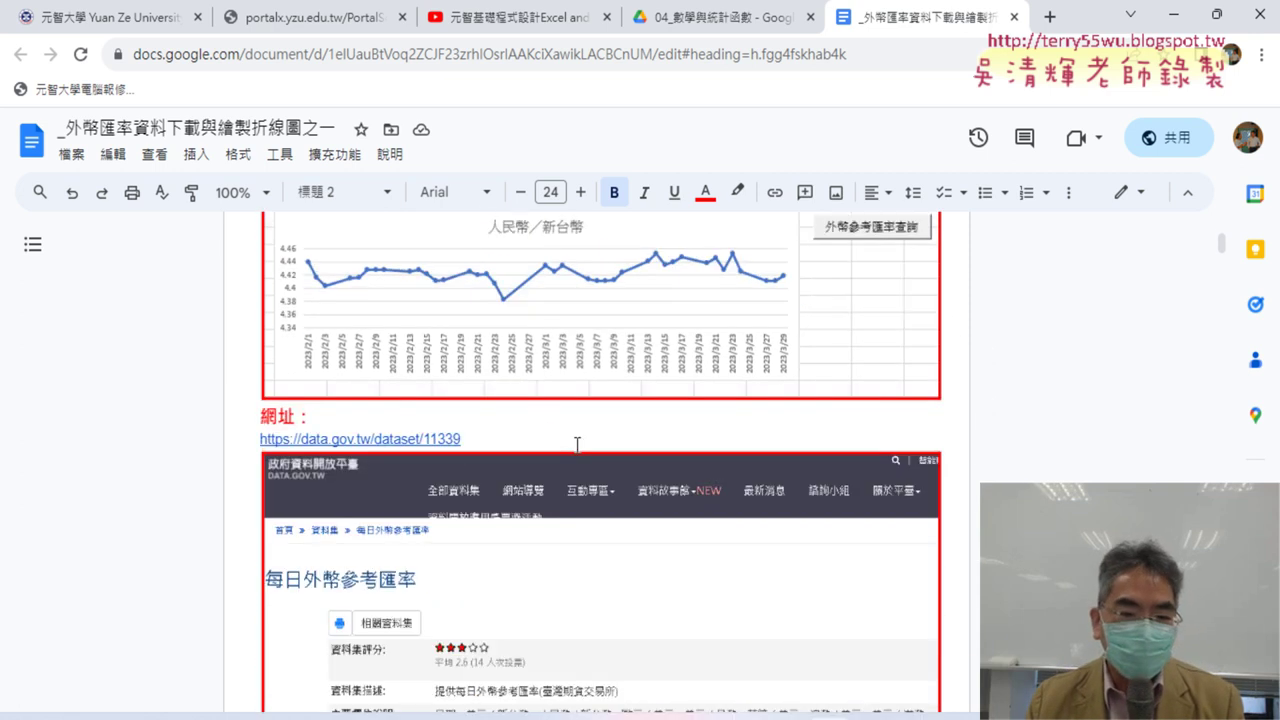
pyautogui.scroll(2, 577, 444)
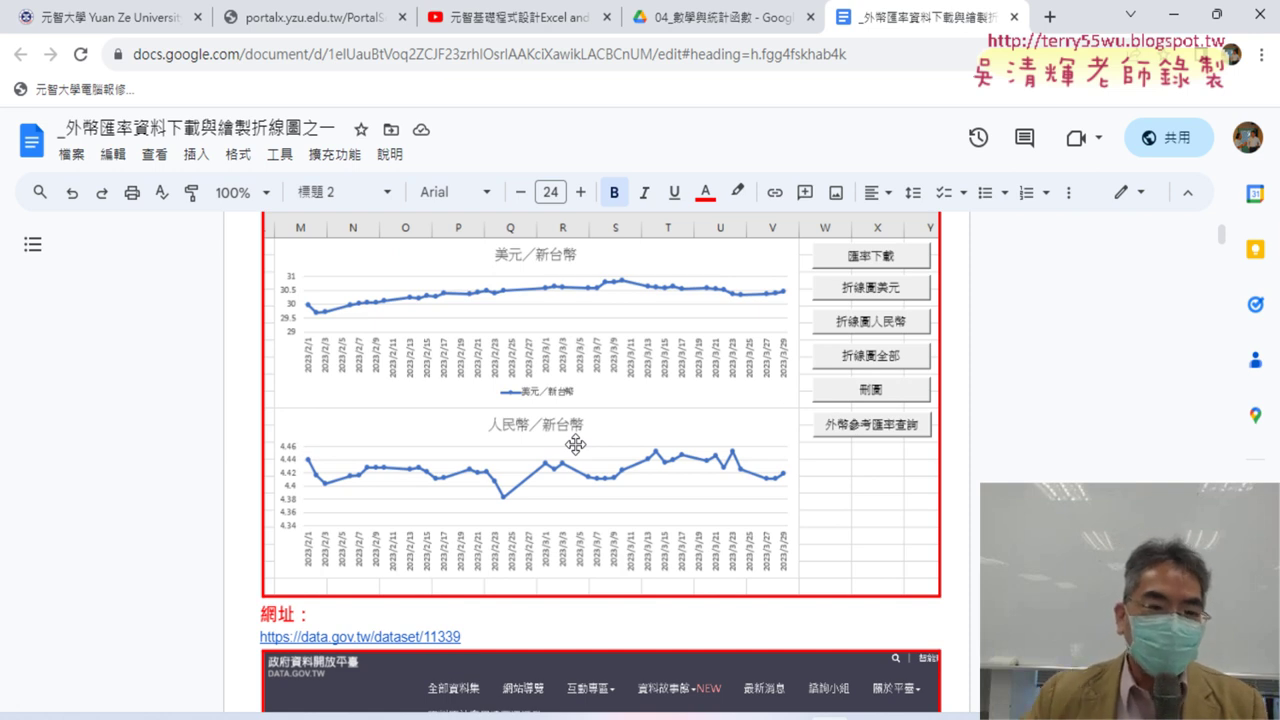
# - Reopen the tutorial from Drive and follow its 網址 link to data.gov.tw/dataset/11339
pyautogui.click(710, 18)
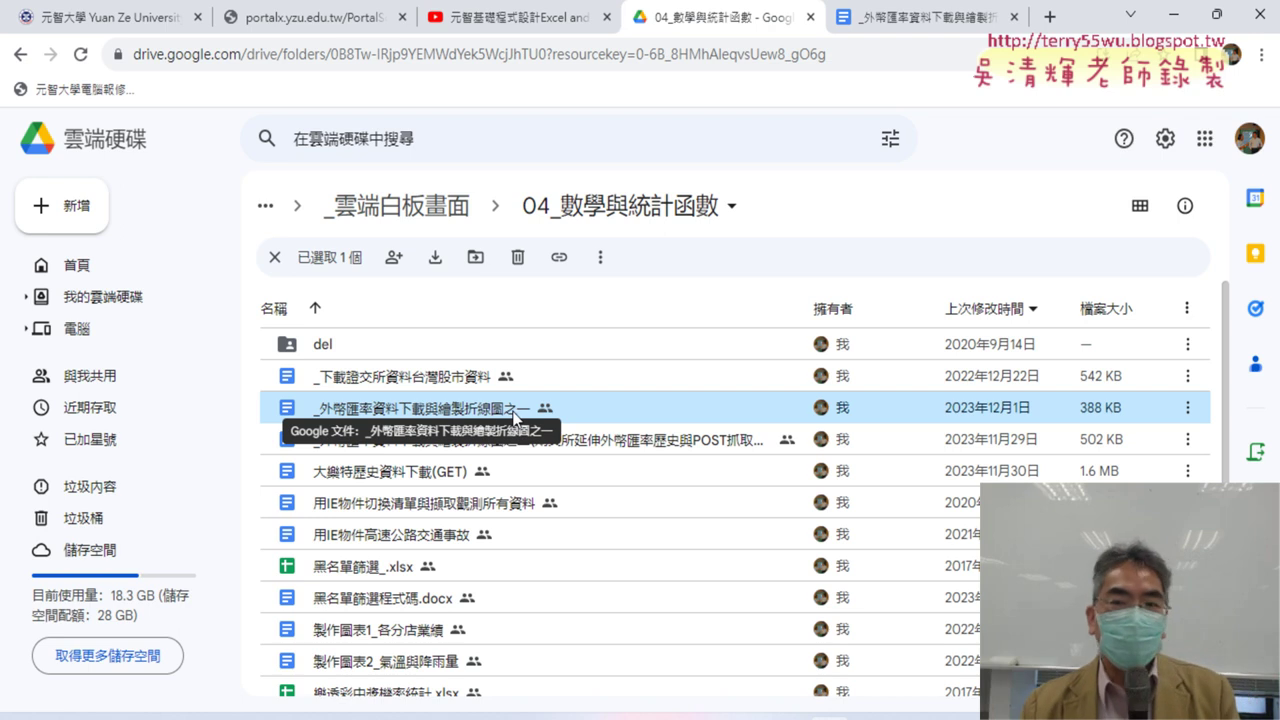
pyautogui.doubleClick(514, 414)
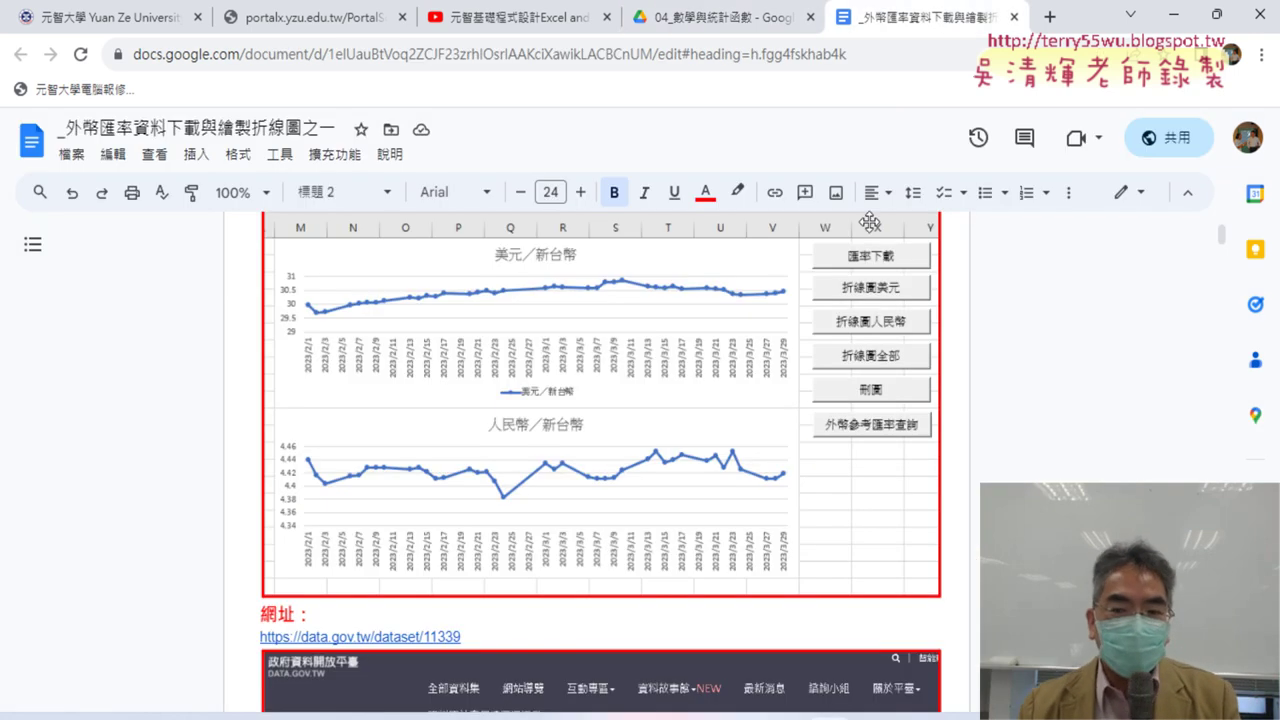
pyautogui.scroll(1, 870, 292)
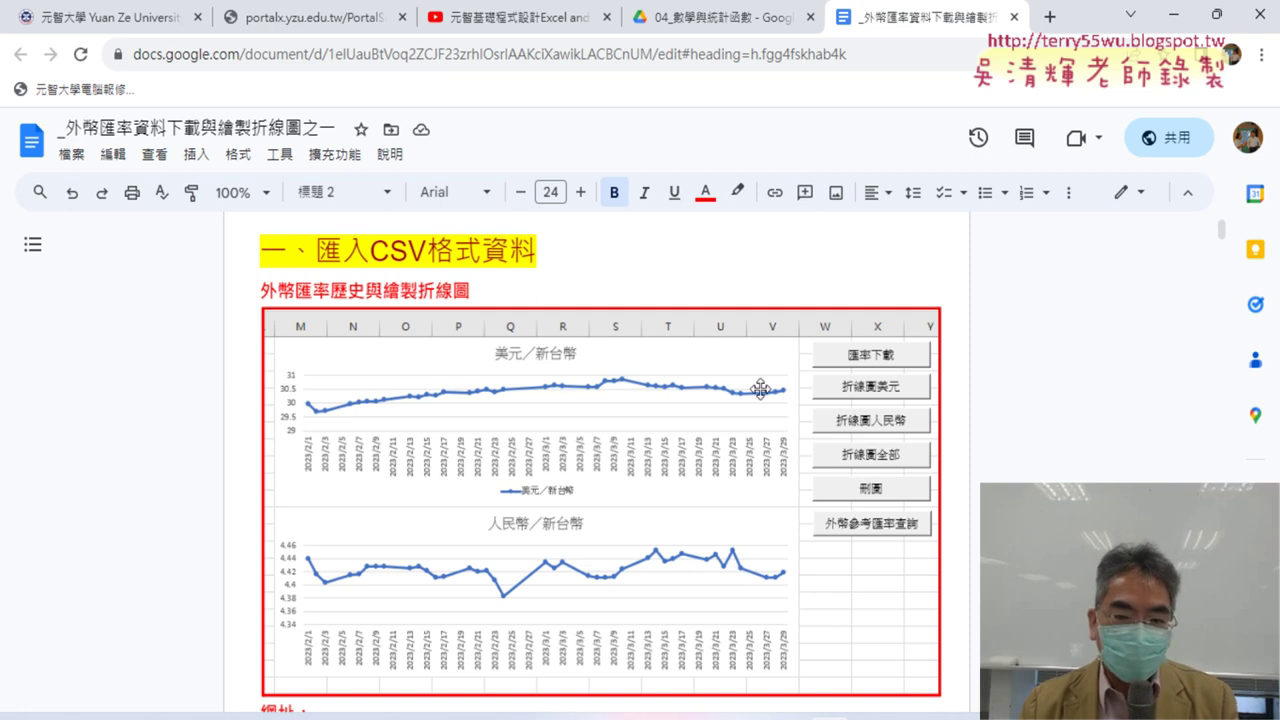
pyautogui.scroll(-2, 774, 389)
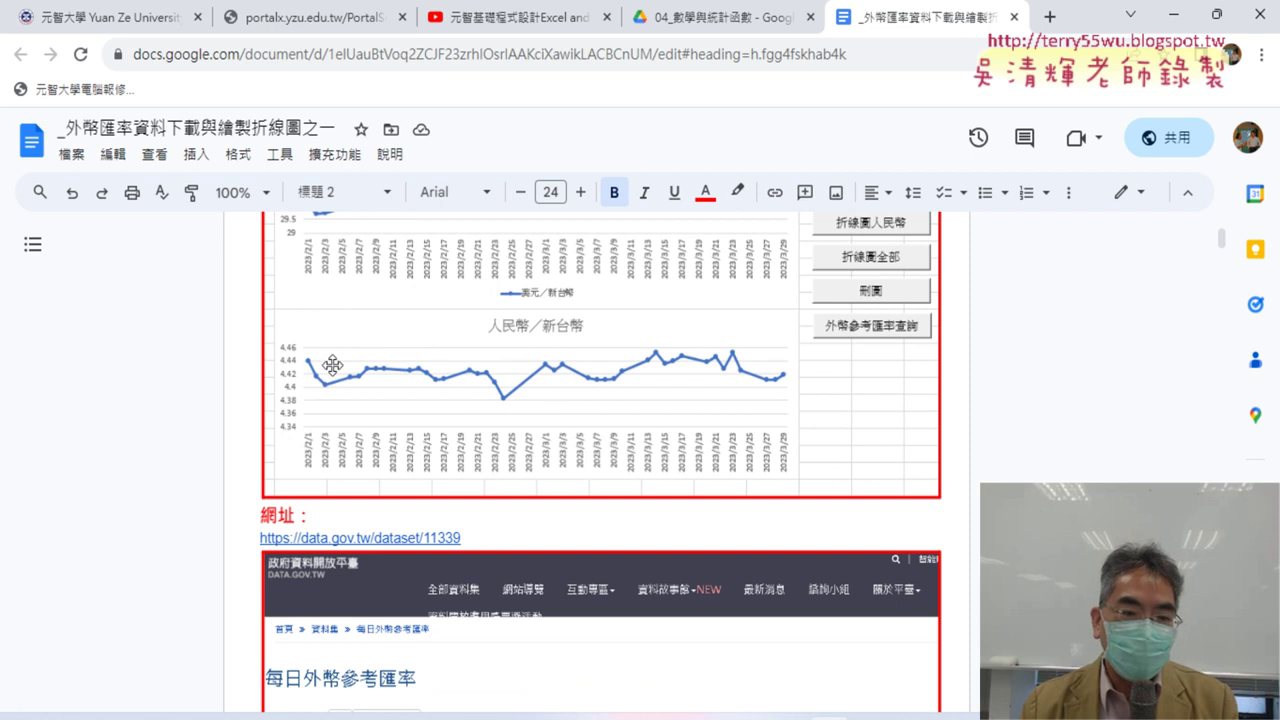
pyautogui.scroll(-1, 566, 407)
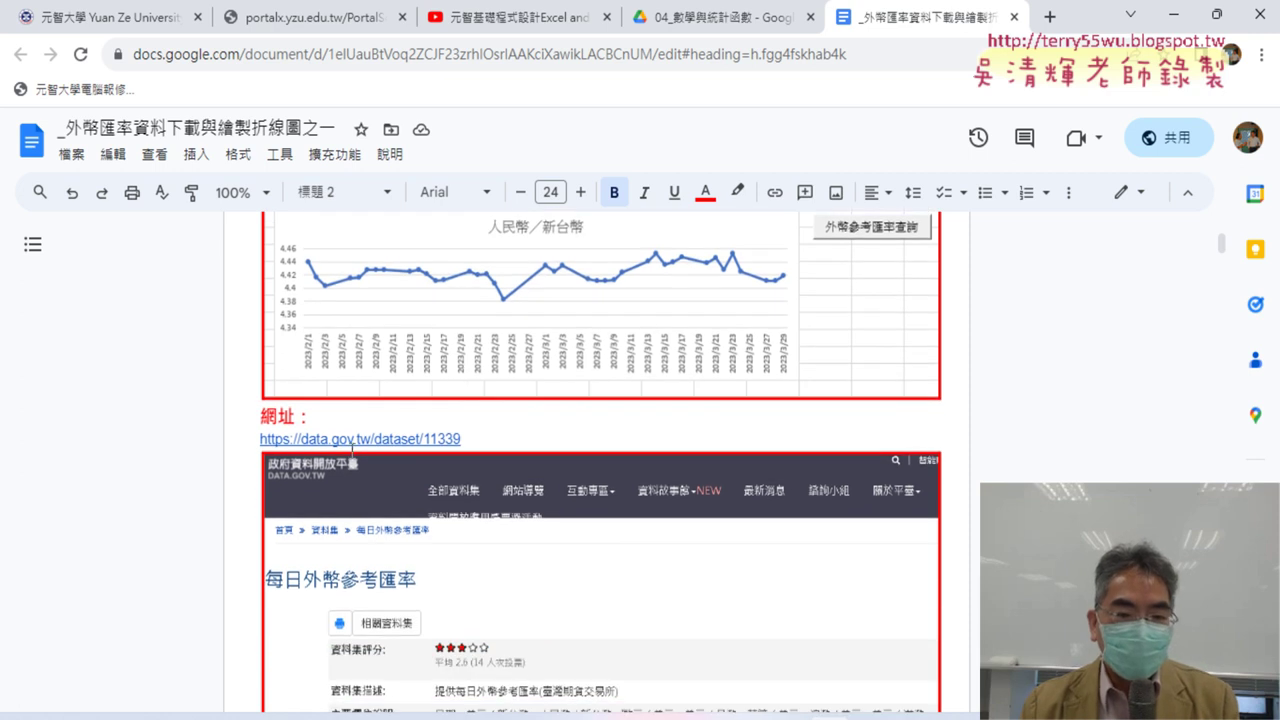
pyautogui.click(349, 440)
pyautogui.click(378, 467)
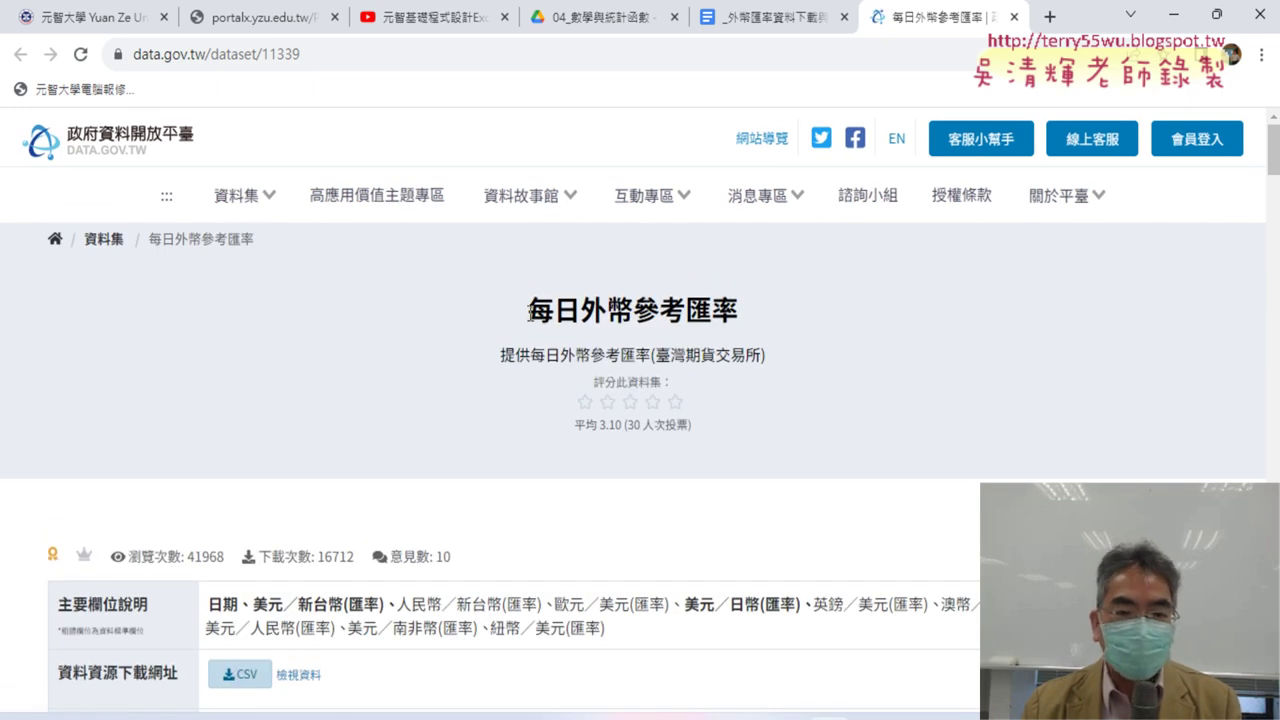
# - Highlight the 每日外幣參考匯率 title and scroll to the 主要欄位說明 and CSV download rows
pyautogui.moveTo(527, 305); pyautogui.dragTo(753, 315)
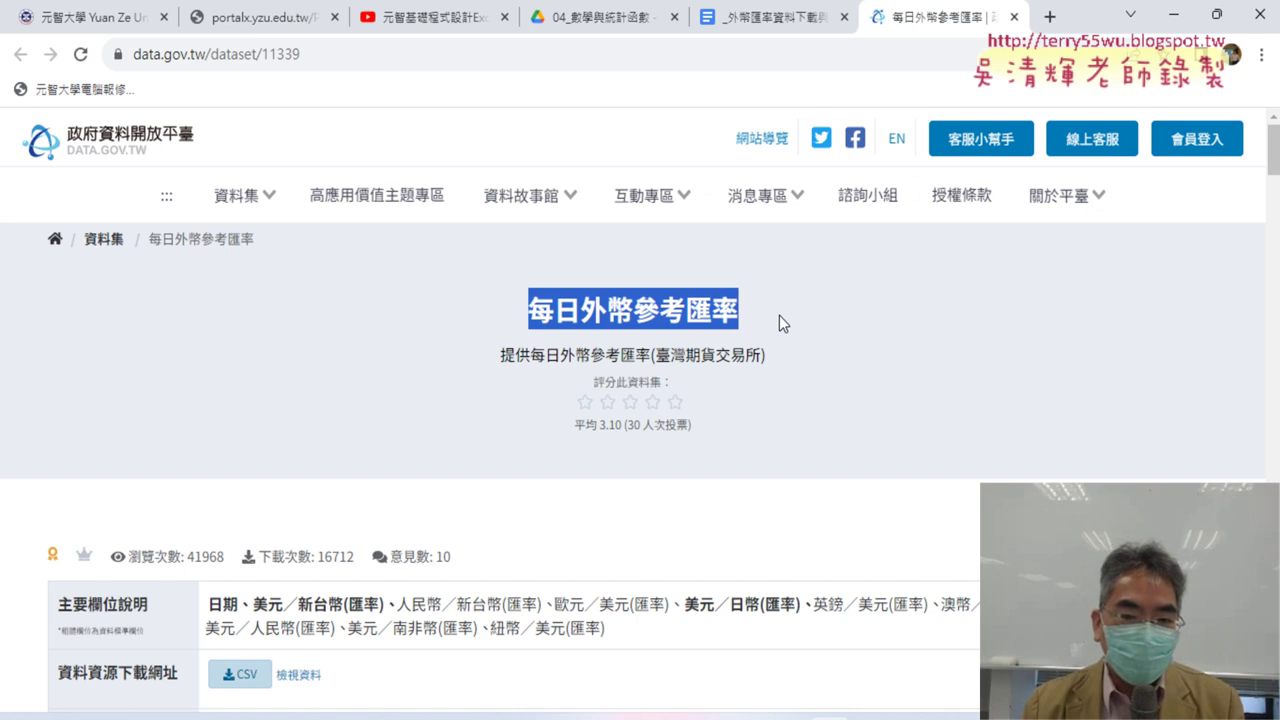
pyautogui.scroll(-2, 779, 315)
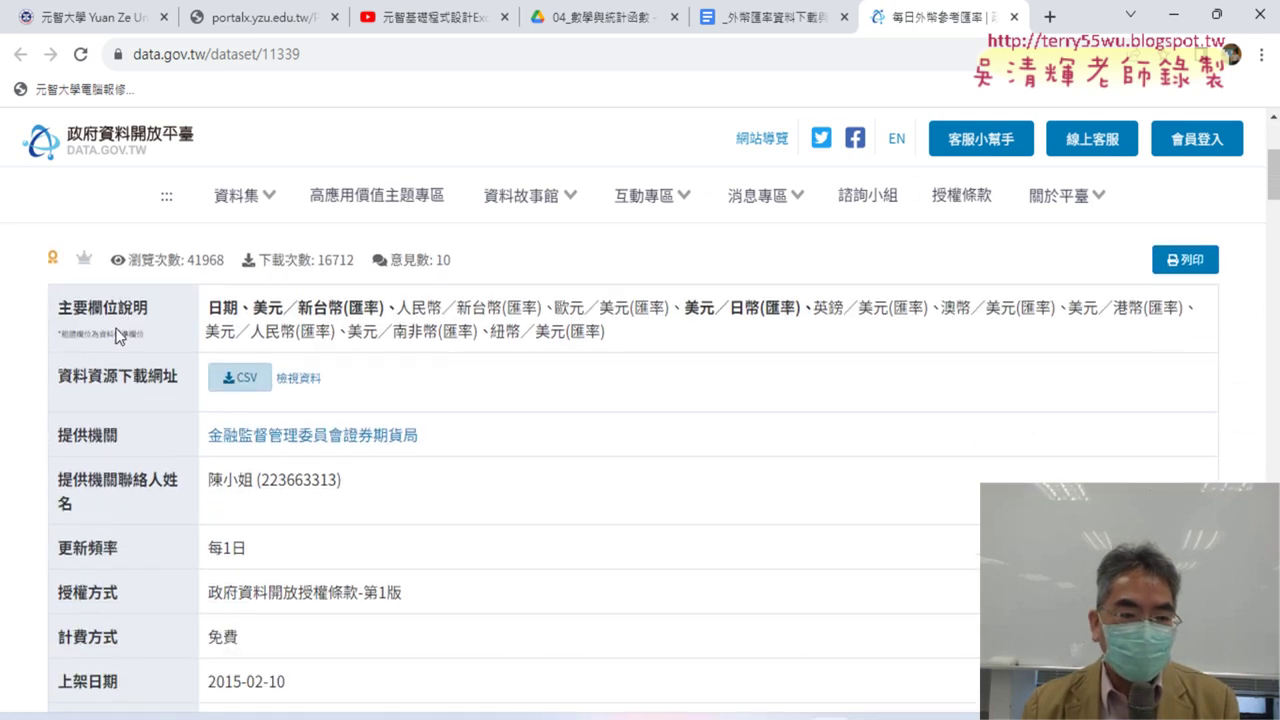
pyautogui.moveTo(257, 318)
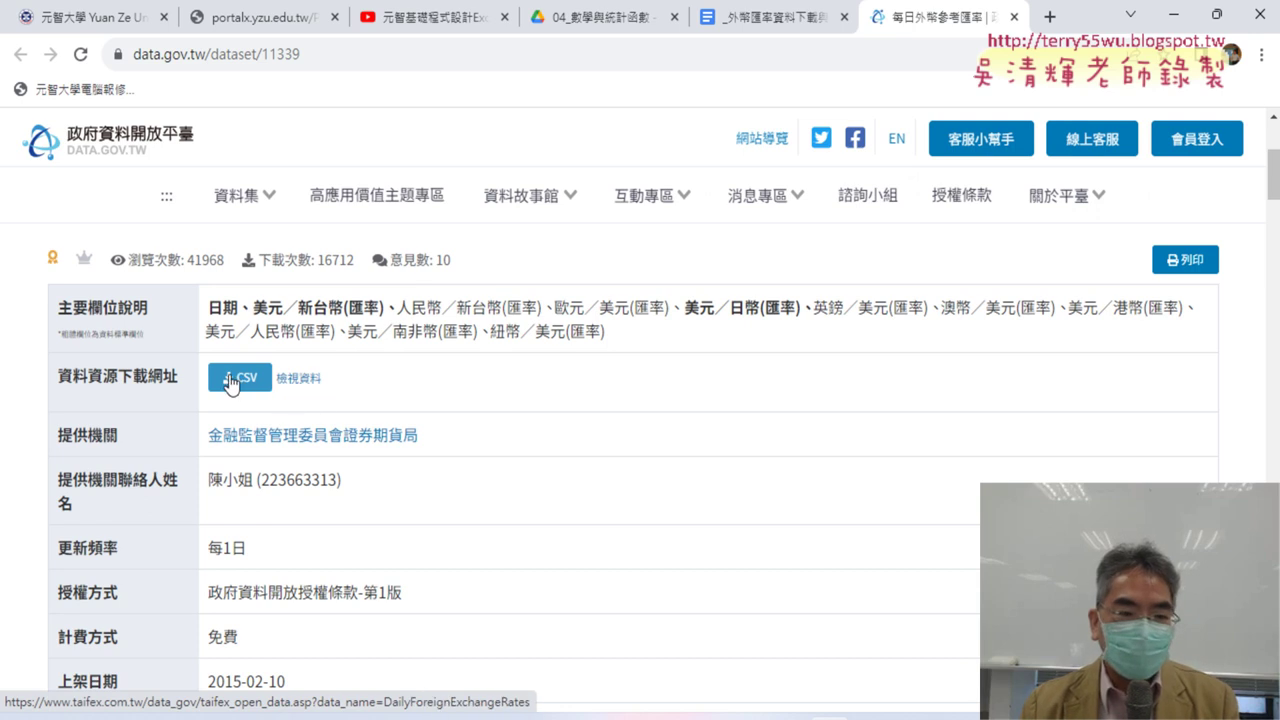
# - Inspect the CSV resource details: currency fields, CSV format, BIG5 encoding, size 35 and download URL
pyautogui.click(300, 380)
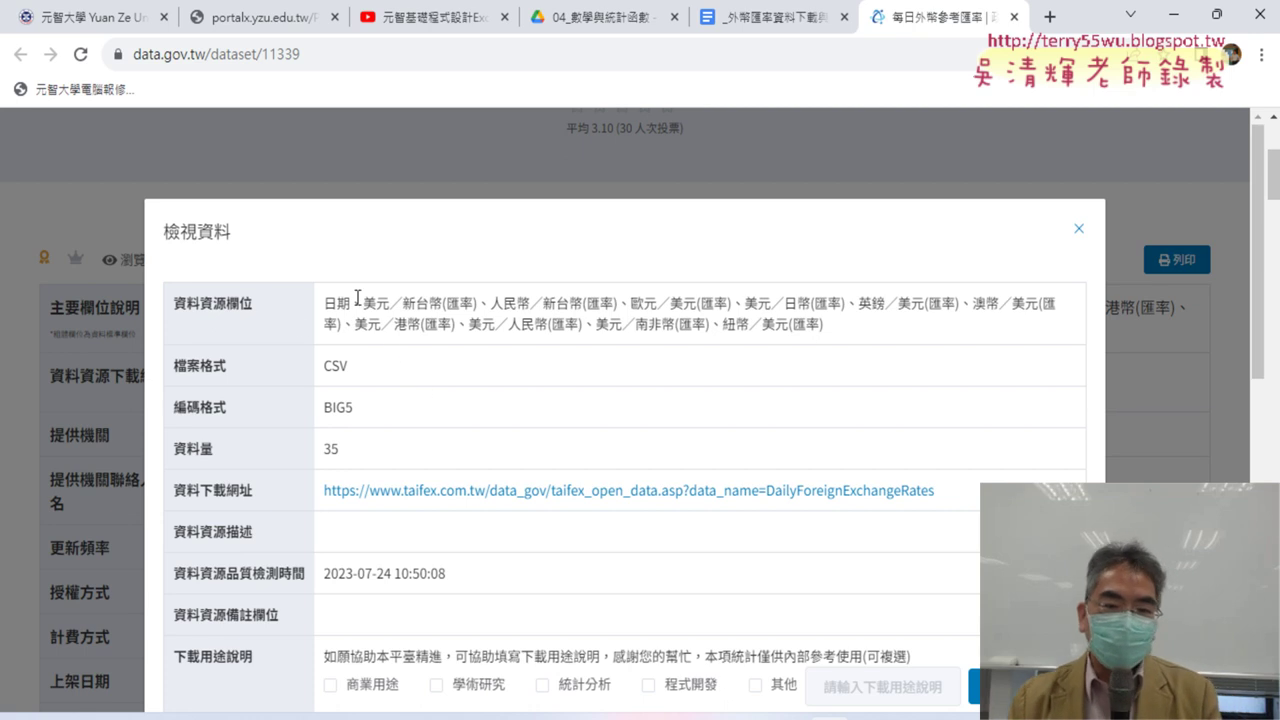
pyautogui.moveTo(362, 303); pyautogui.dragTo(851, 331)
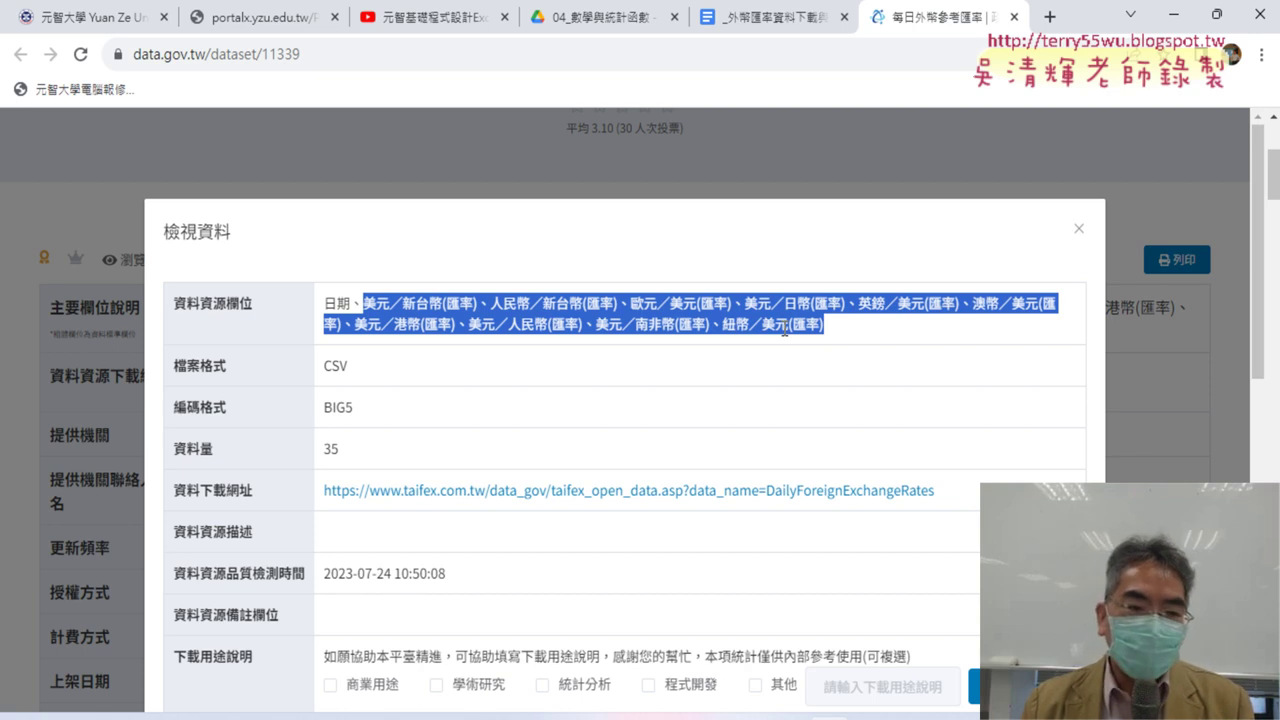
pyautogui.moveTo(167, 366); pyautogui.dragTo(377, 380)
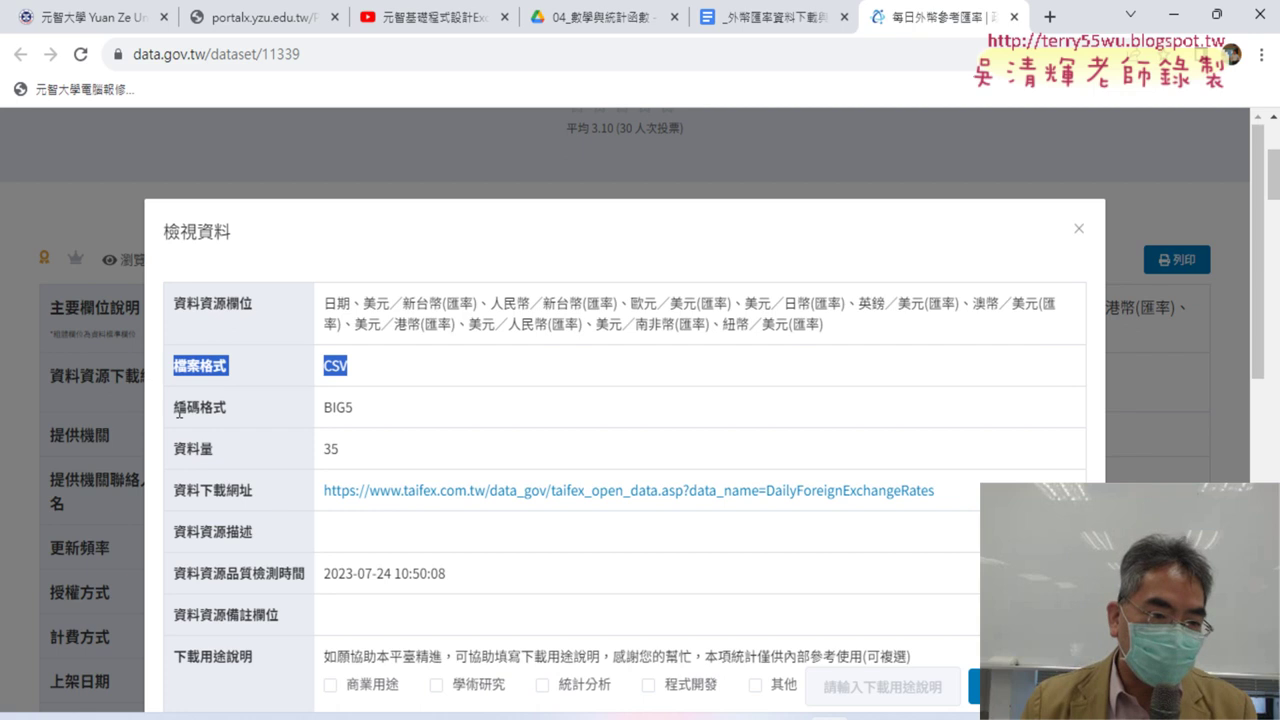
pyautogui.moveTo(172, 407); pyautogui.dragTo(390, 420)
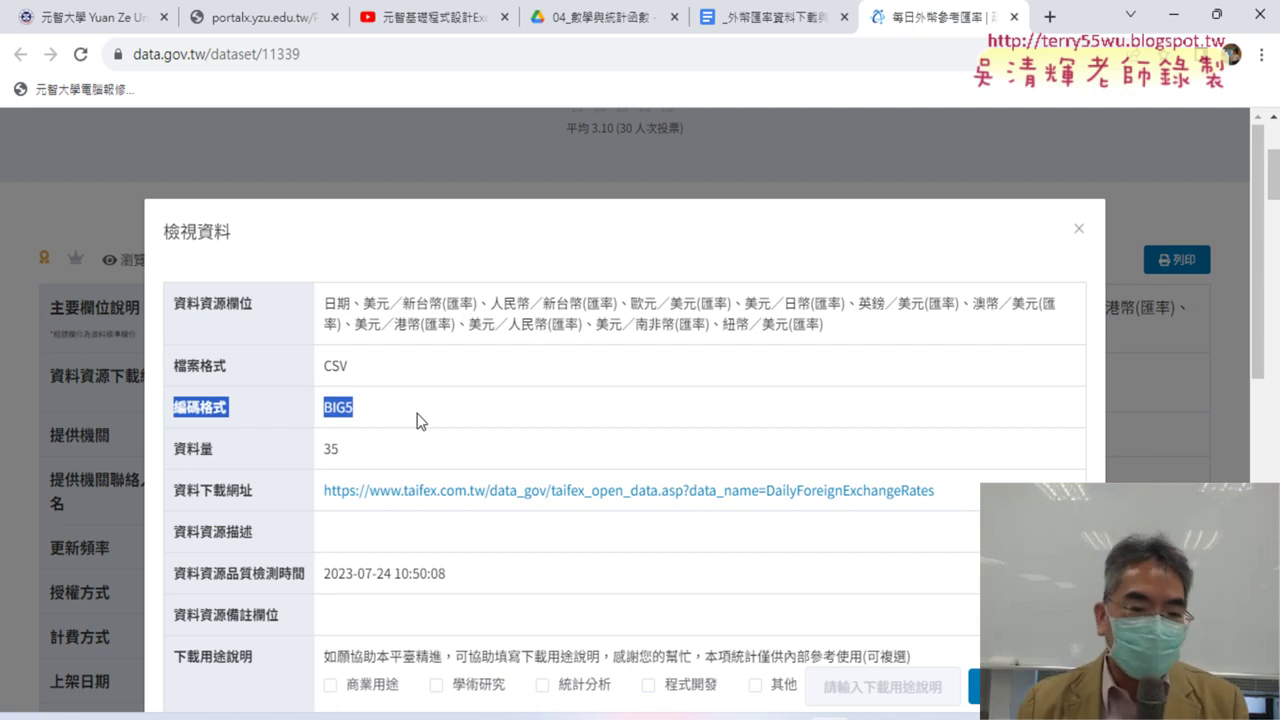
pyautogui.scroll(-1, 418, 421)
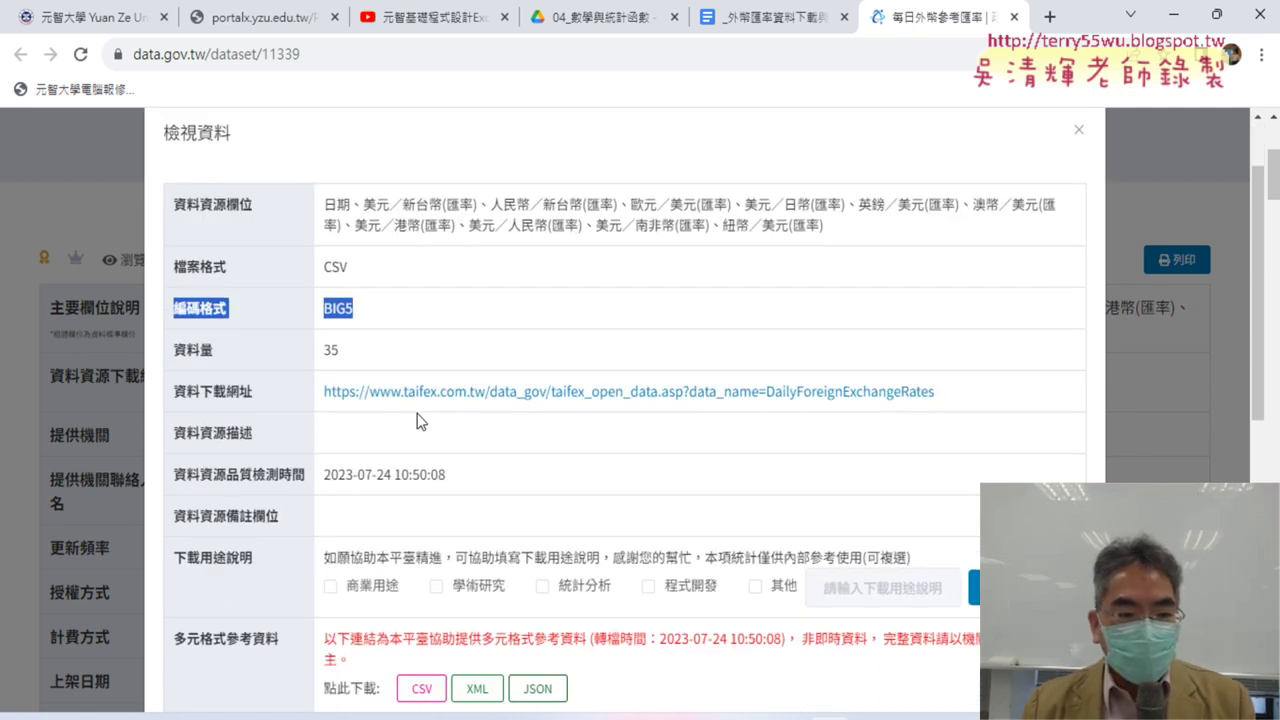
pyautogui.tripleClick(316, 366)
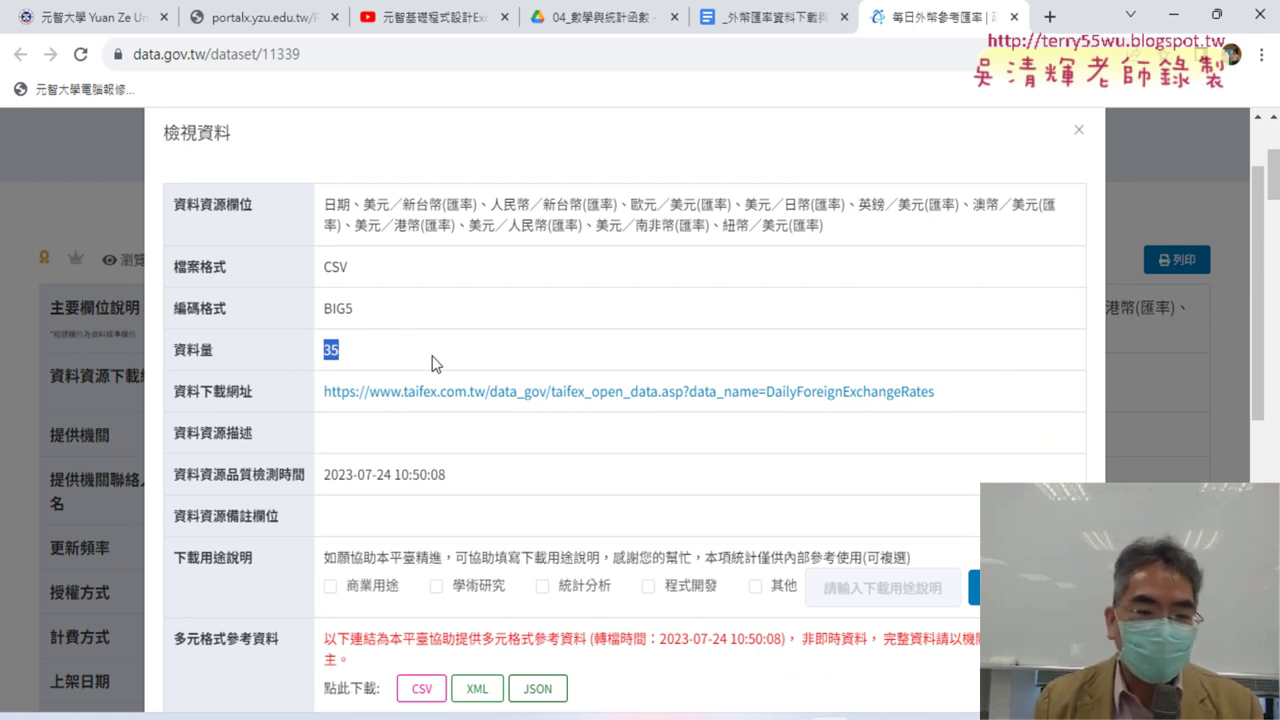
pyautogui.click(972, 402)
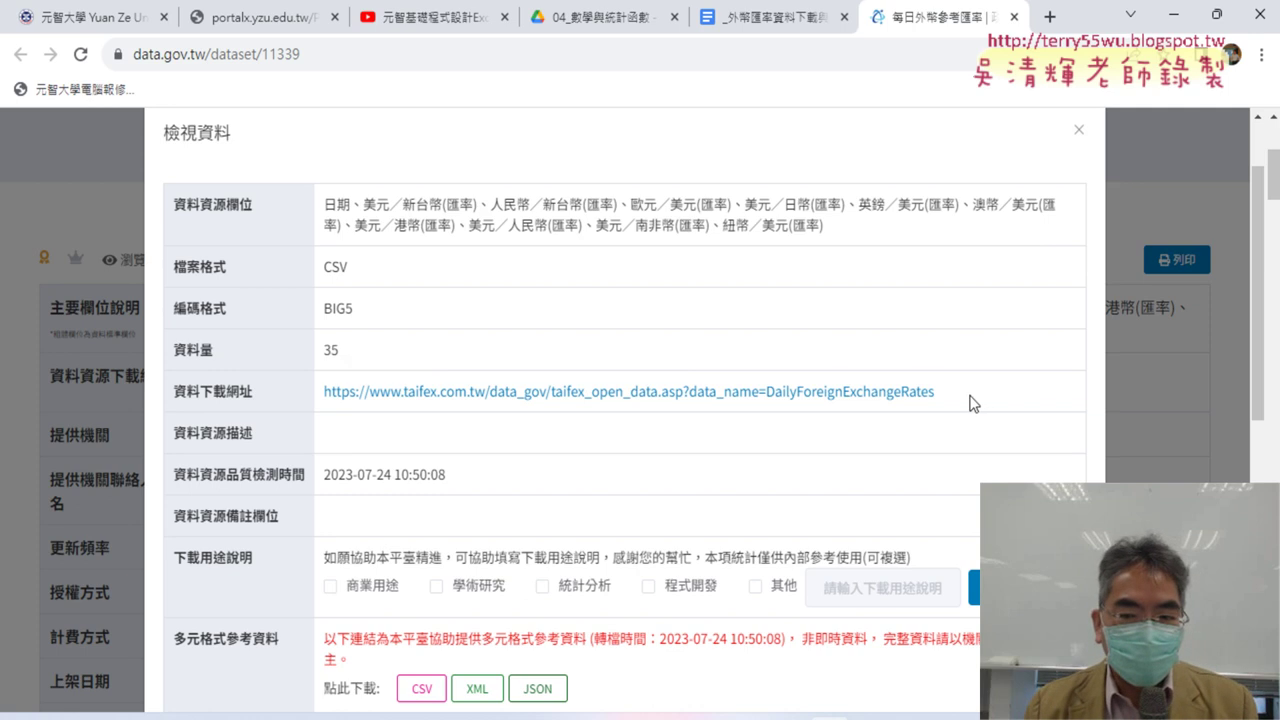
pyautogui.moveTo(972, 402); pyautogui.dragTo(324, 398)
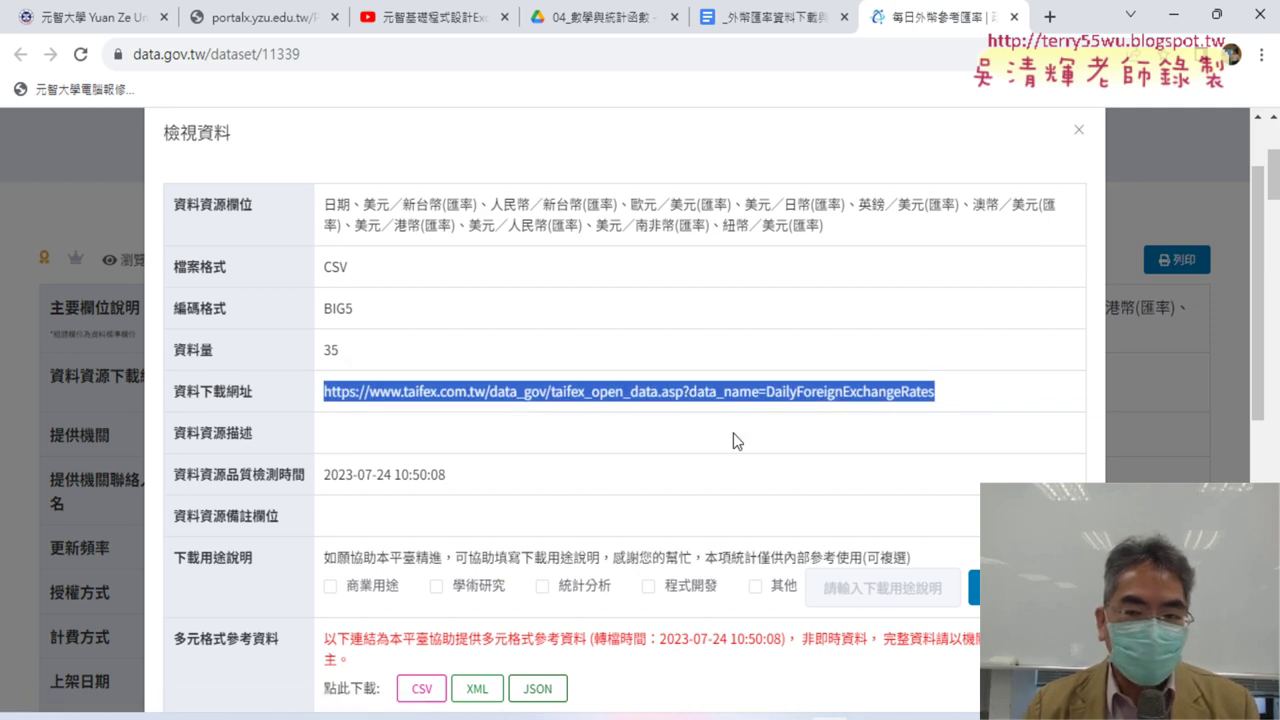
# - Close the details window and download DailyForeignExchangeRates.csv
pyautogui.click(1078, 130)
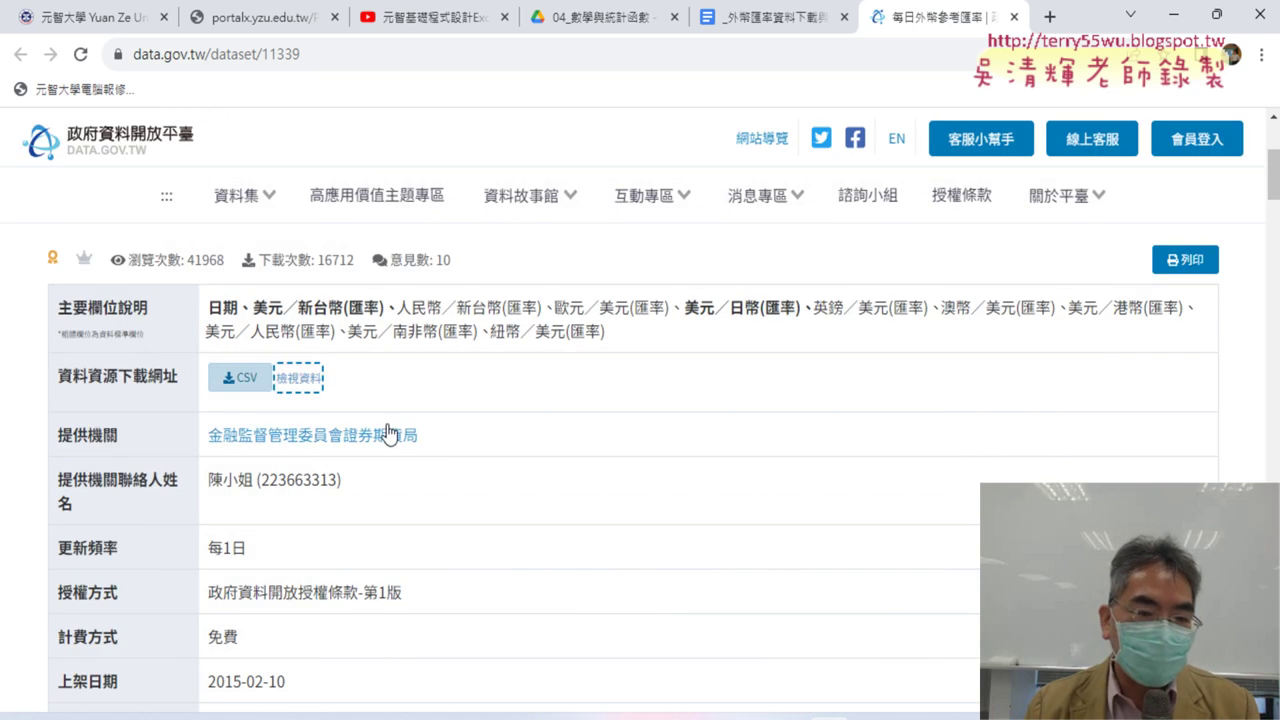
pyautogui.click(229, 380)
pyautogui.click(229, 380)
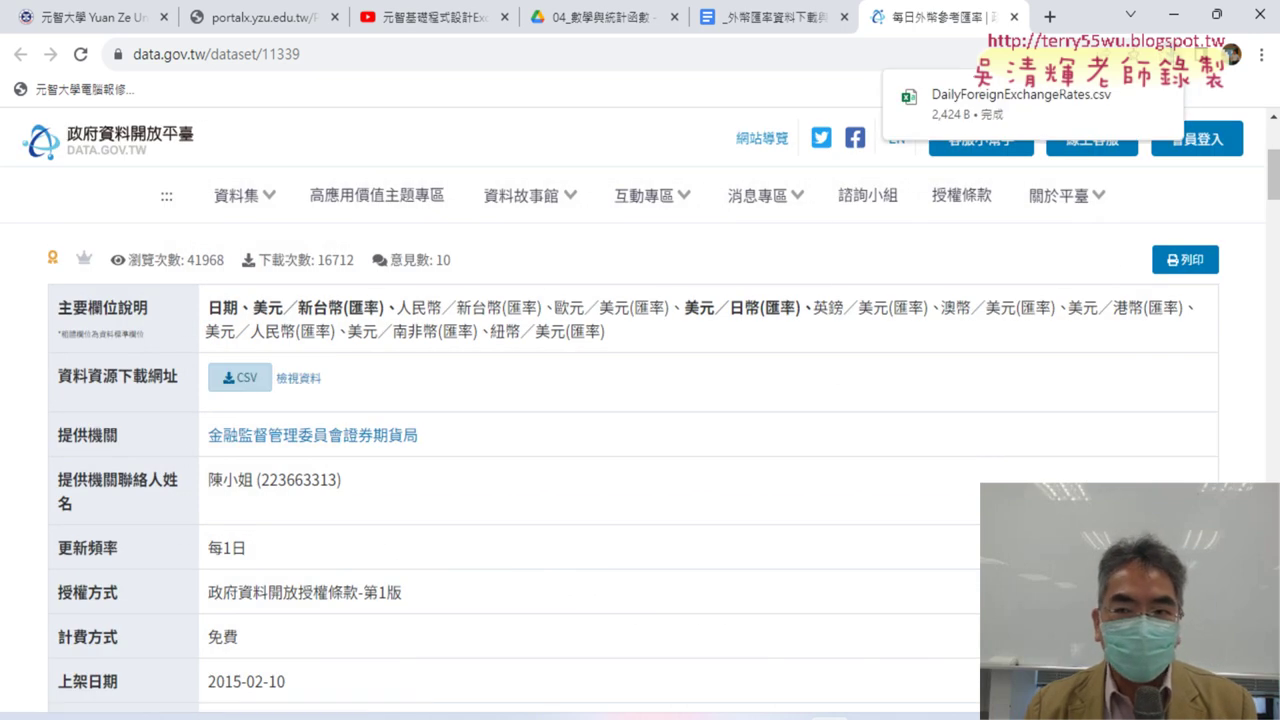
# - Open the downloaded DailyForeignExchangeRates.csv in Excel and start 另存新檔 from the info bar
pyautogui.click(1049, 104)
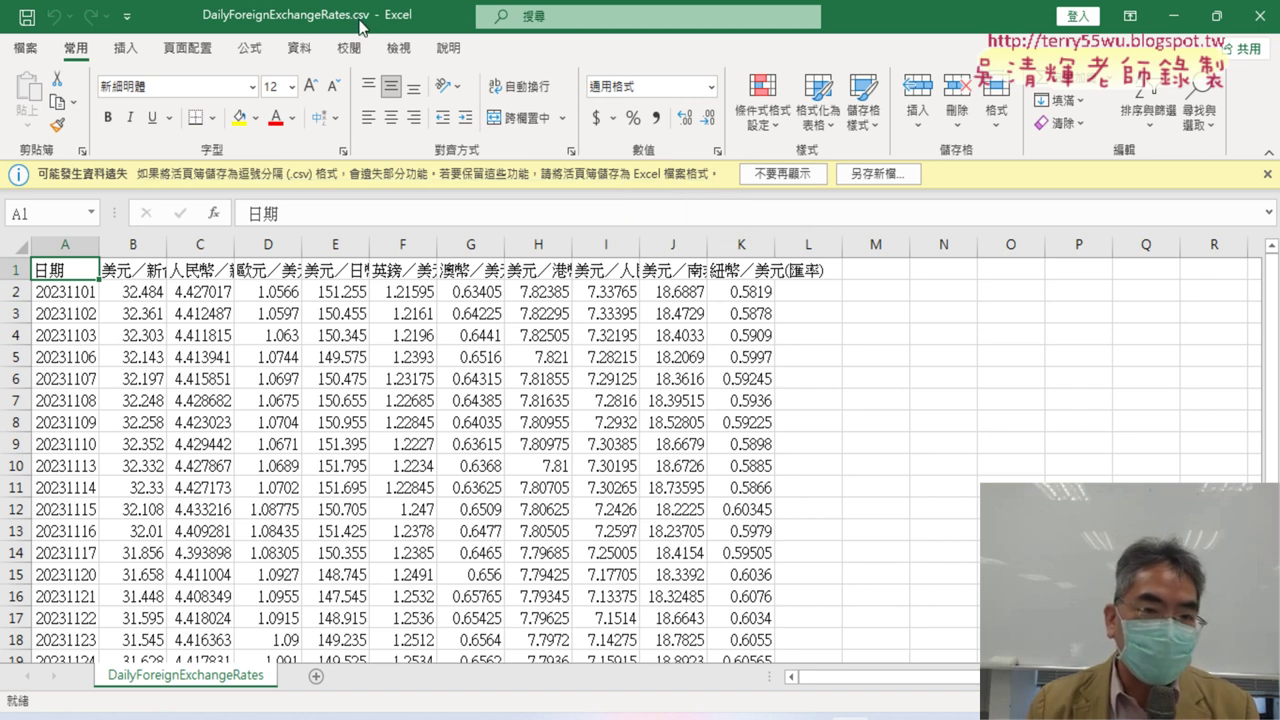
pyautogui.click(878, 178)
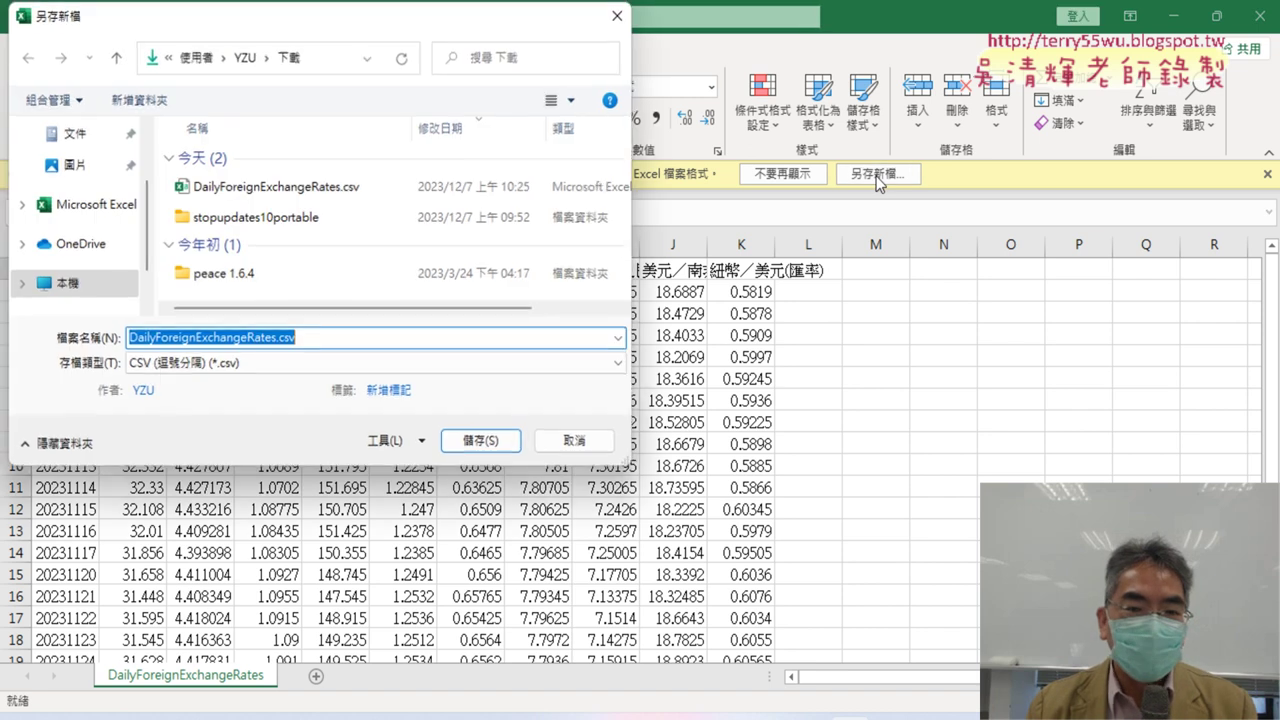
# - Save to the desktop as DailyForeignExchangeRates.xlsm using the Excel 啟用巨集的活頁簿 (*.xlsm) type
pyautogui.click(212, 366)
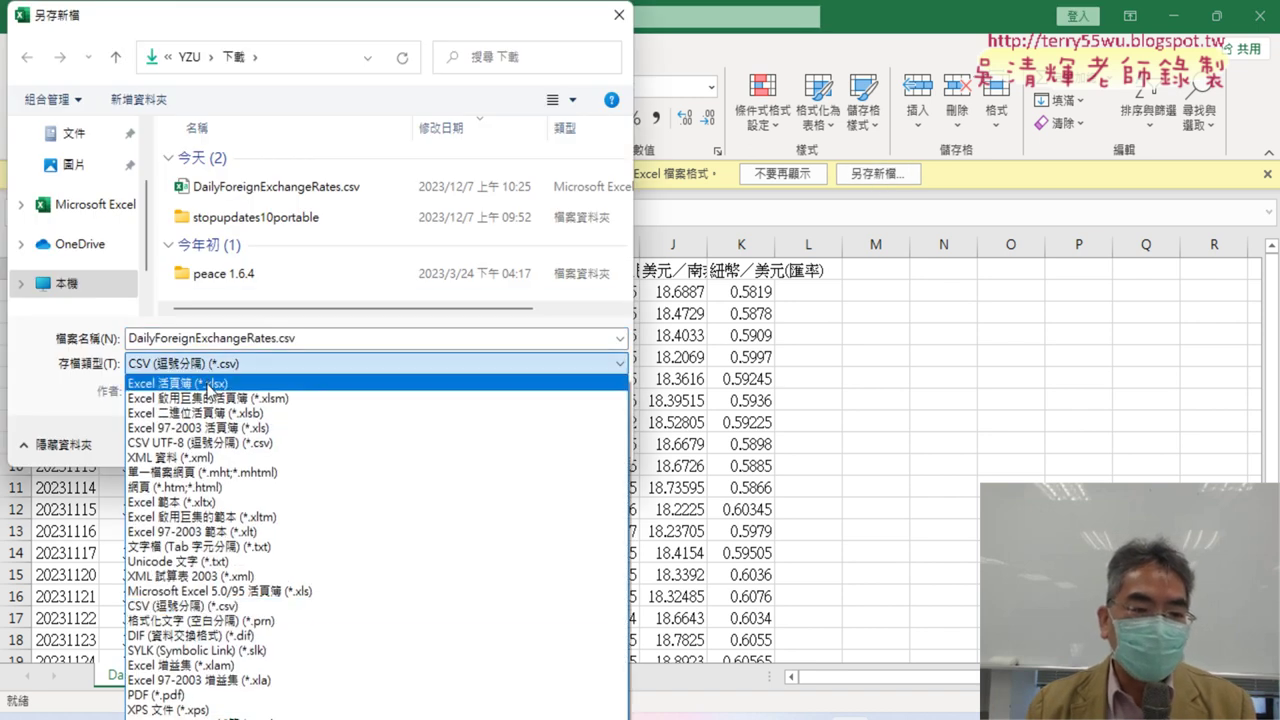
pyautogui.click(209, 386)
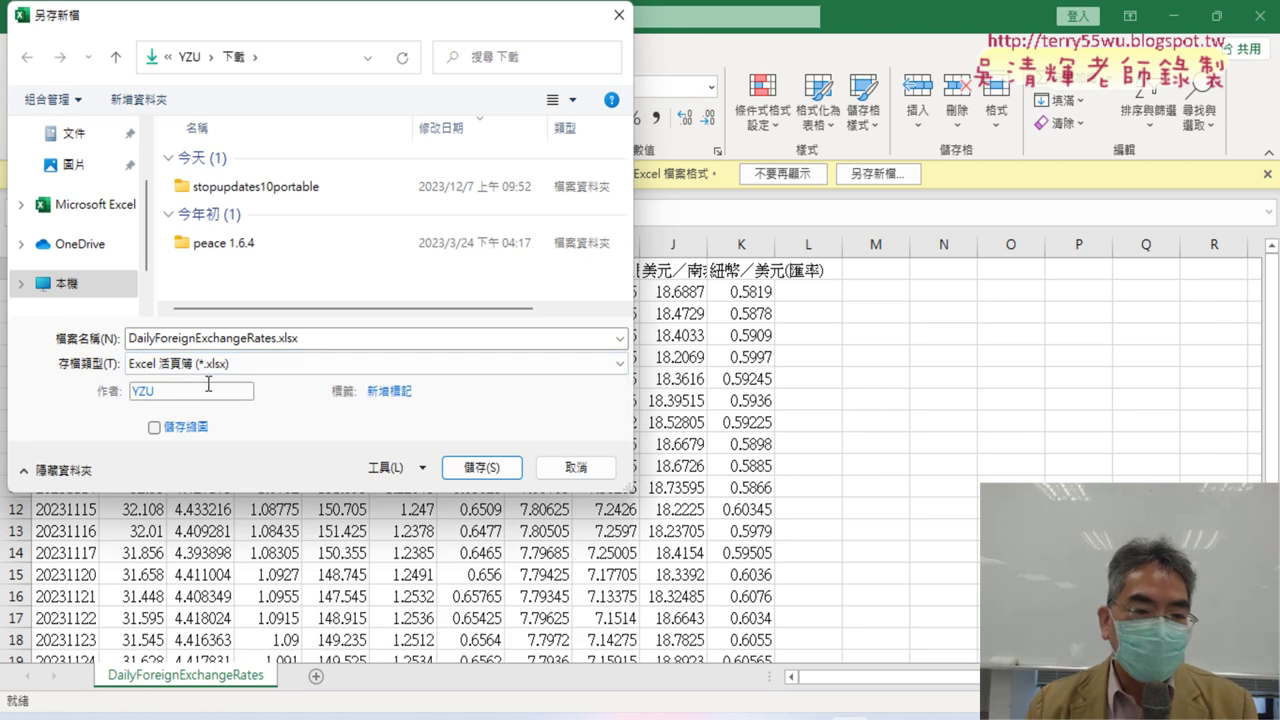
pyautogui.click(214, 365)
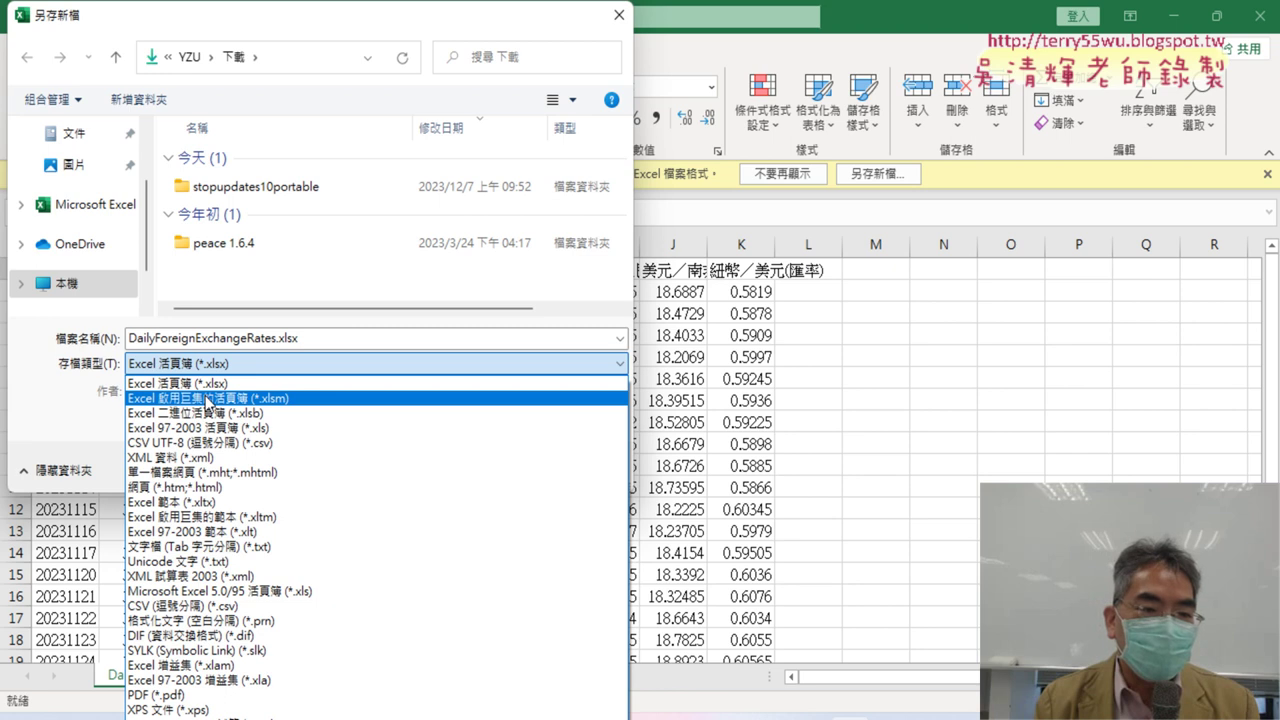
pyautogui.click(208, 398)
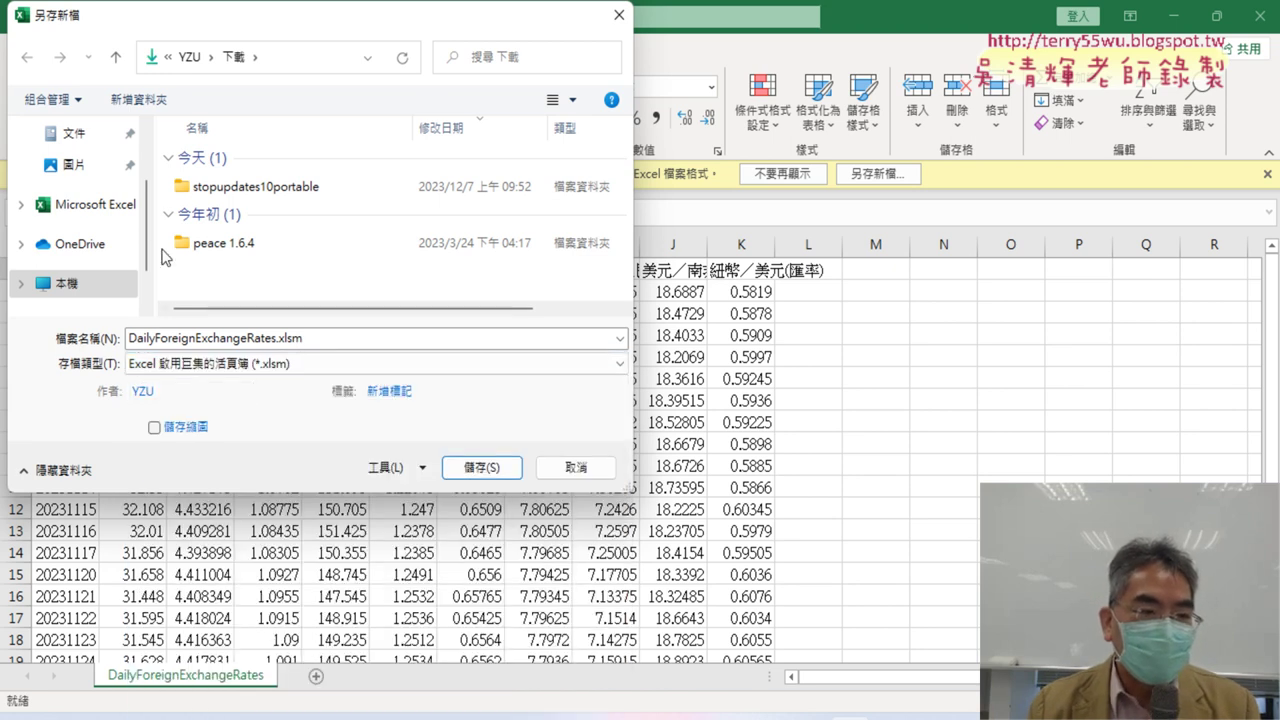
pyautogui.scroll(2, 142, 237)
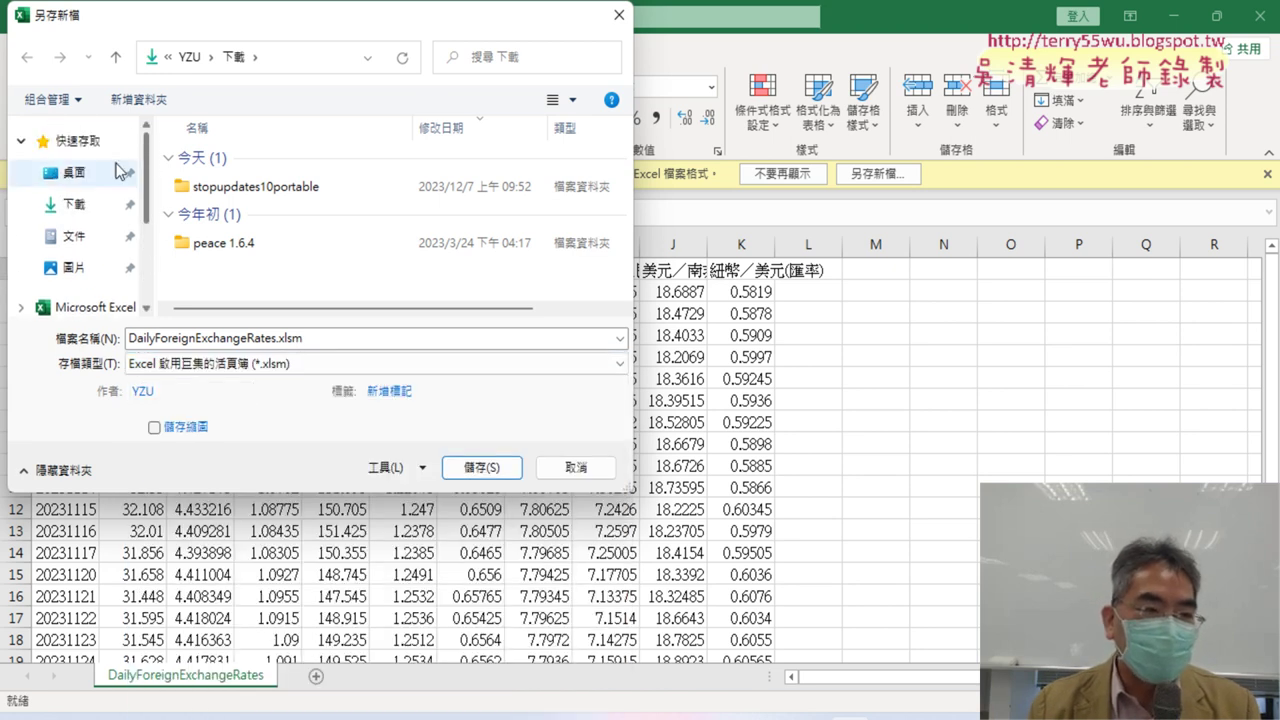
pyautogui.click(65, 173)
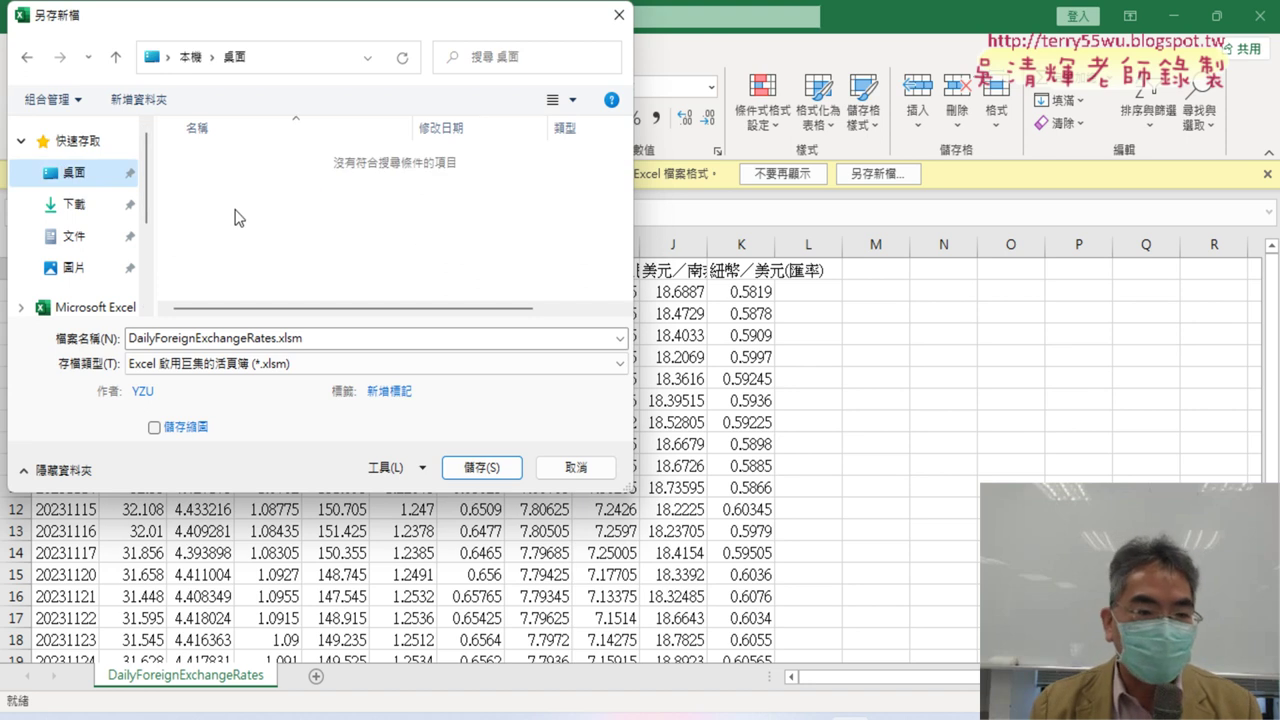
pyautogui.doubleClick(239, 338)
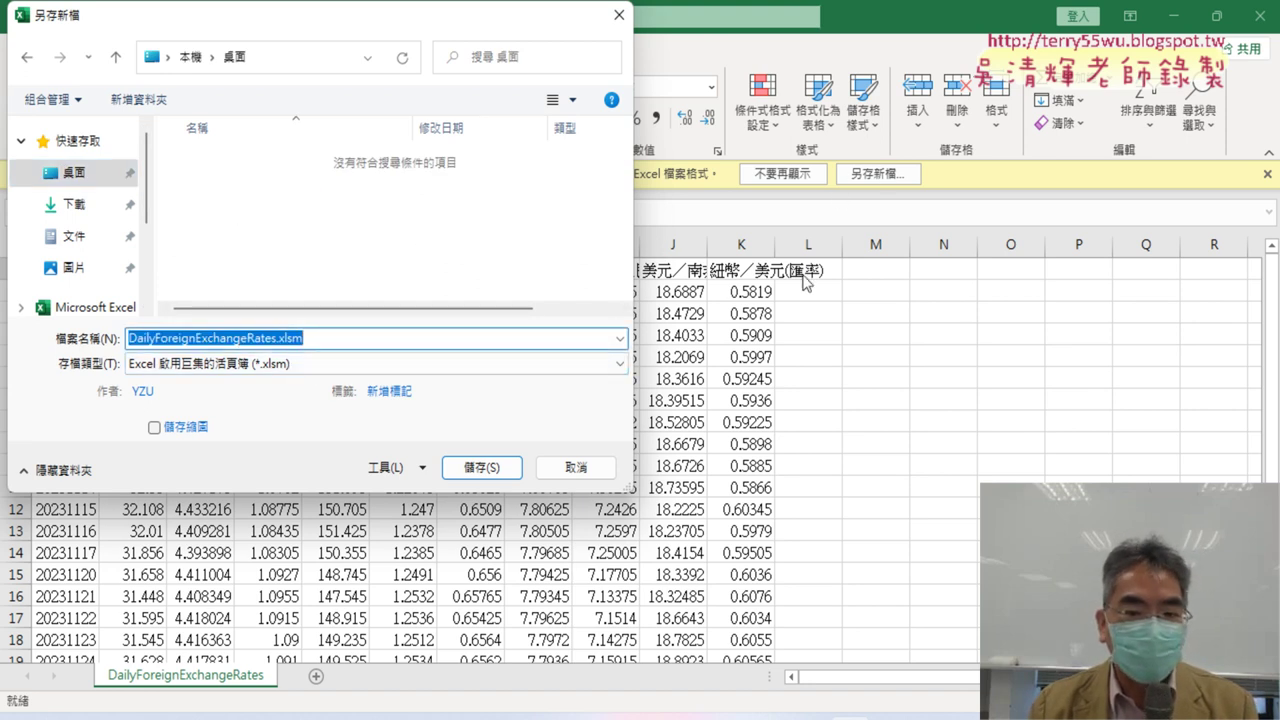
pyautogui.click(480, 464)
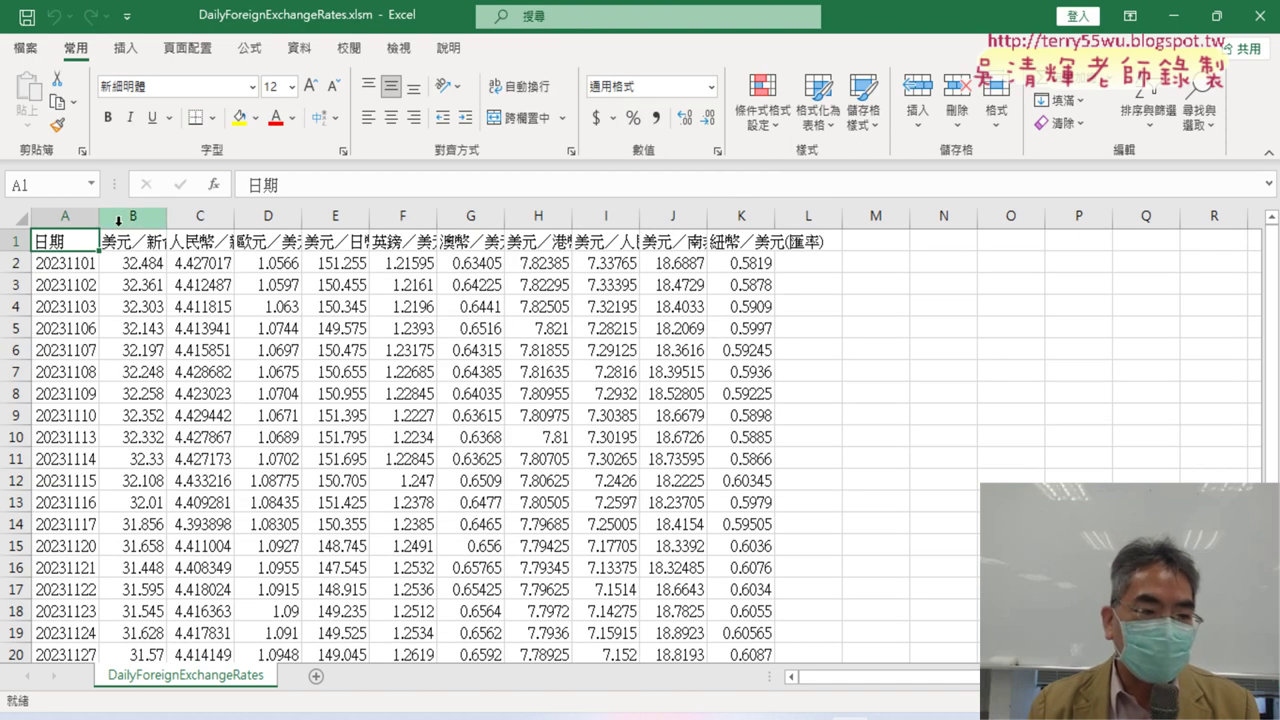
# - AutoFit columns B–K so headers like 美元／新台幣(匯率) display in full
pyautogui.click(53, 220)
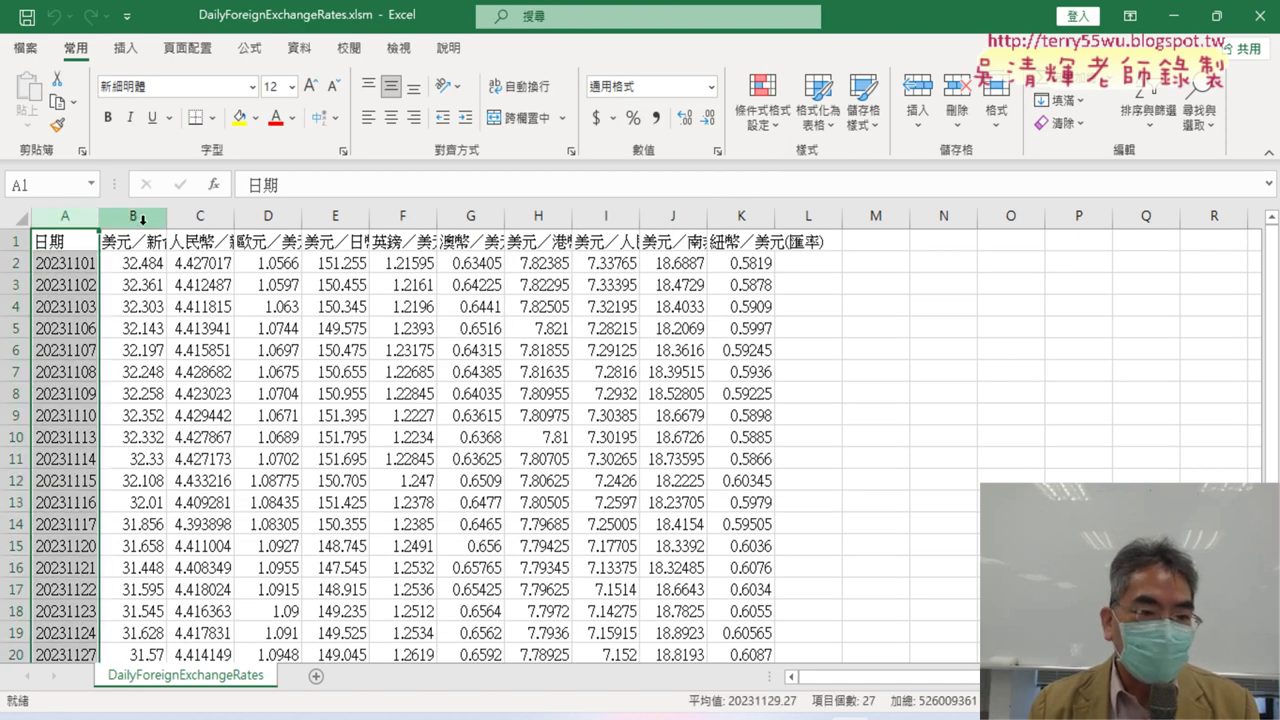
pyautogui.moveTo(135, 218); pyautogui.dragTo(742, 229)
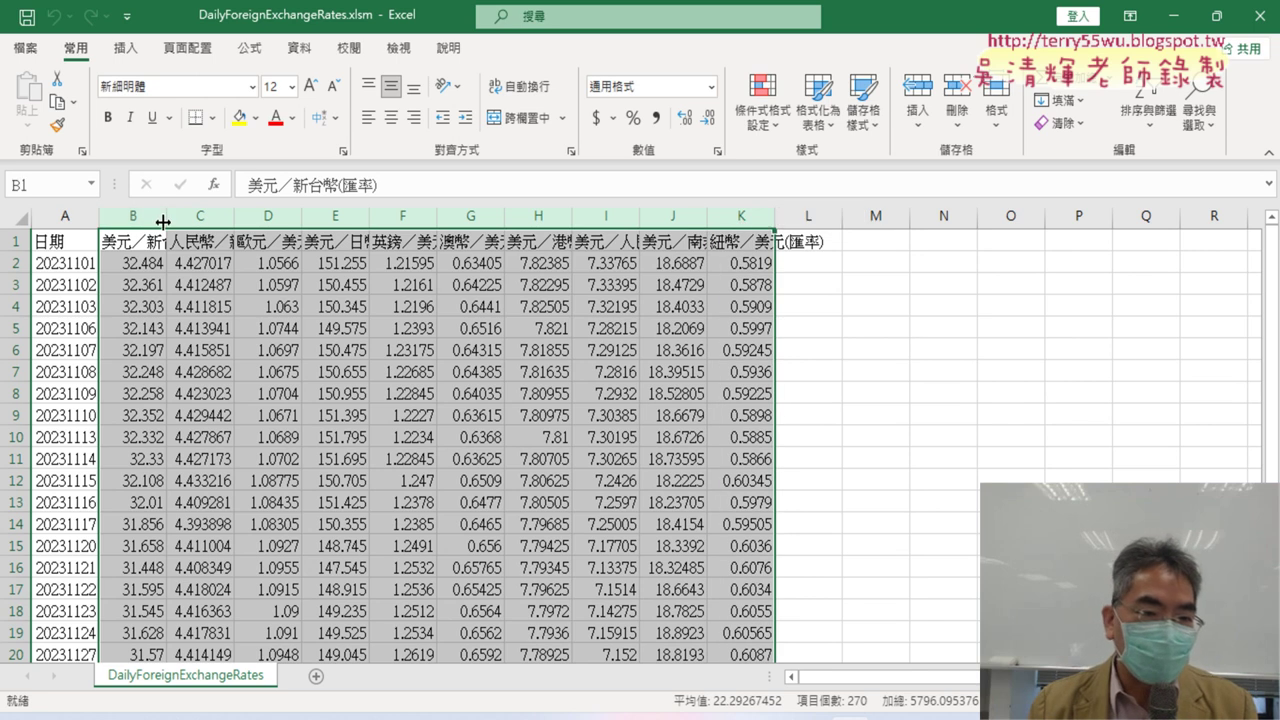
pyautogui.moveTo(130, 216); pyautogui.dragTo(757, 228)
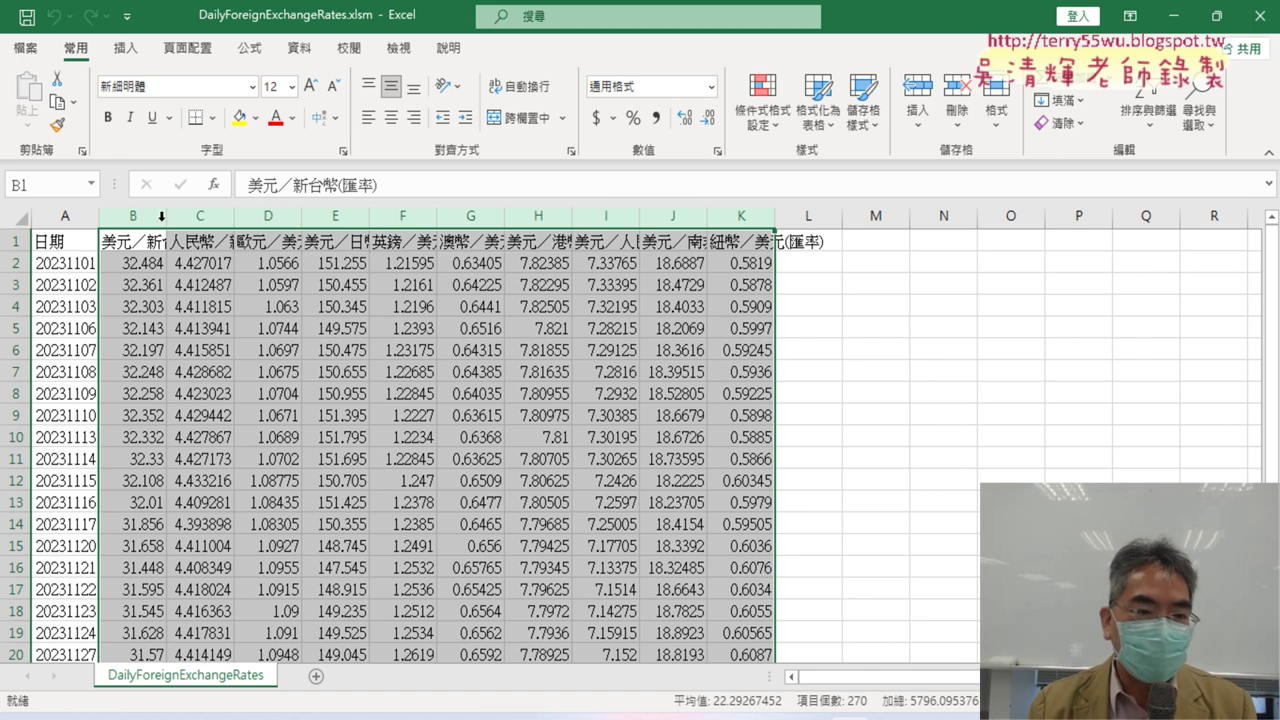
pyautogui.doubleClick(166, 216)
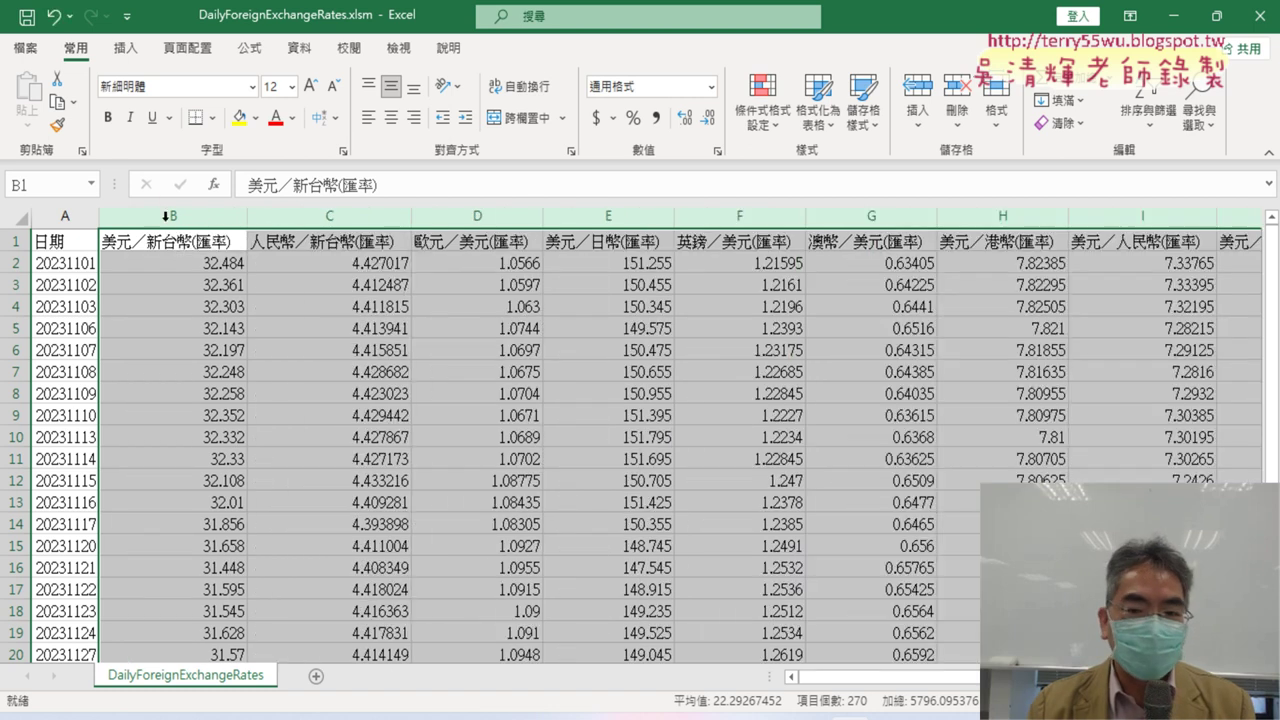
pyautogui.moveTo(845, 677)
pyautogui.mouseDown()
pyautogui.moveTo(880, 677)
pyautogui.moveTo(845, 677)
pyautogui.mouseUp()
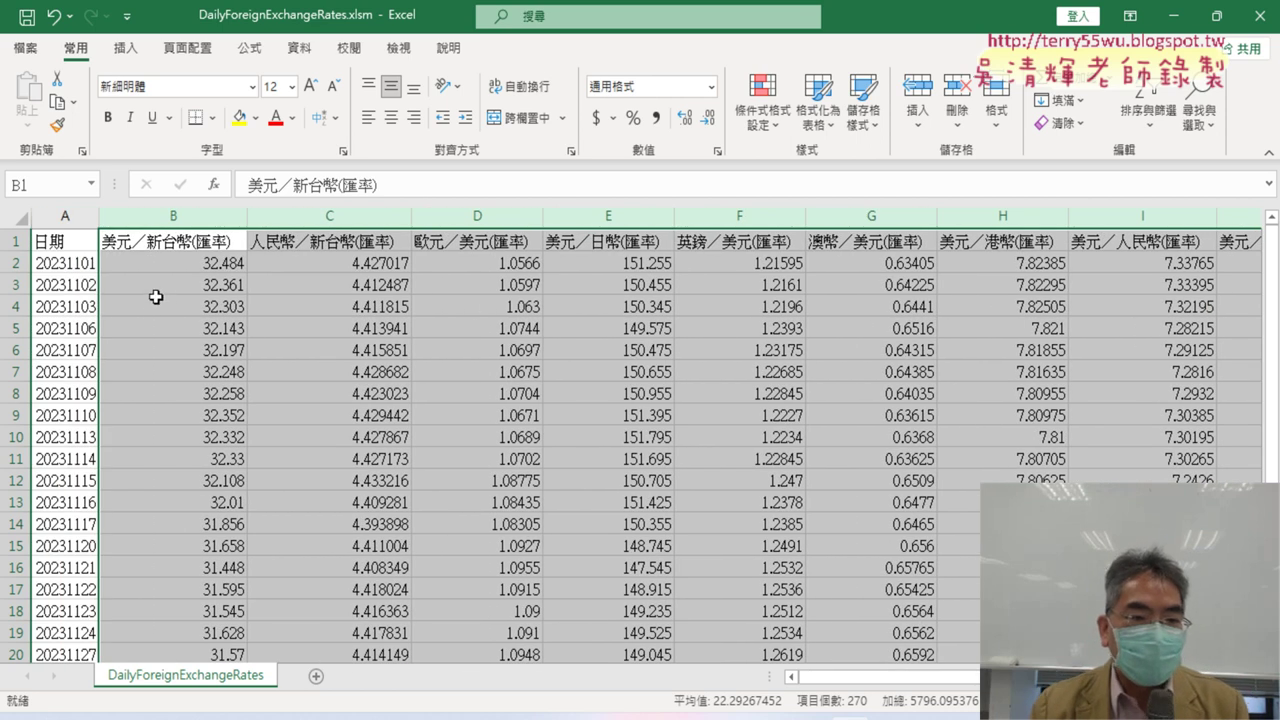
pyautogui.click(165, 328)
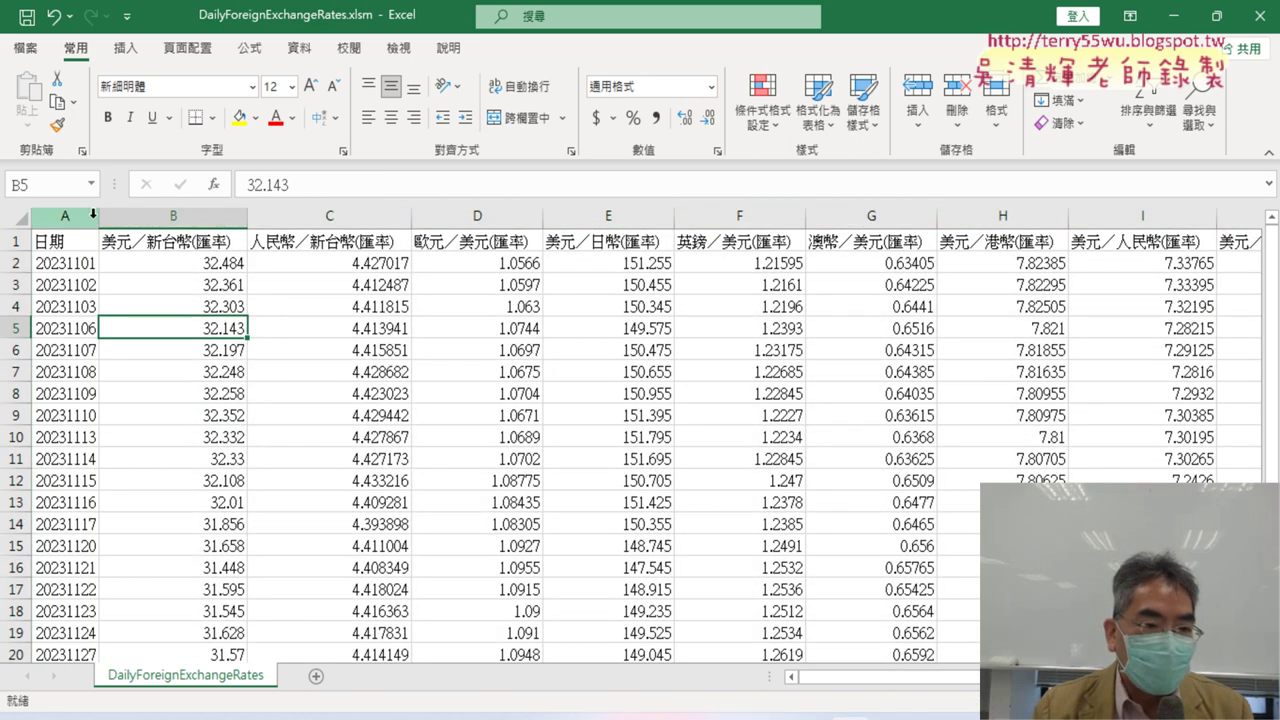
pyautogui.click(55, 263)
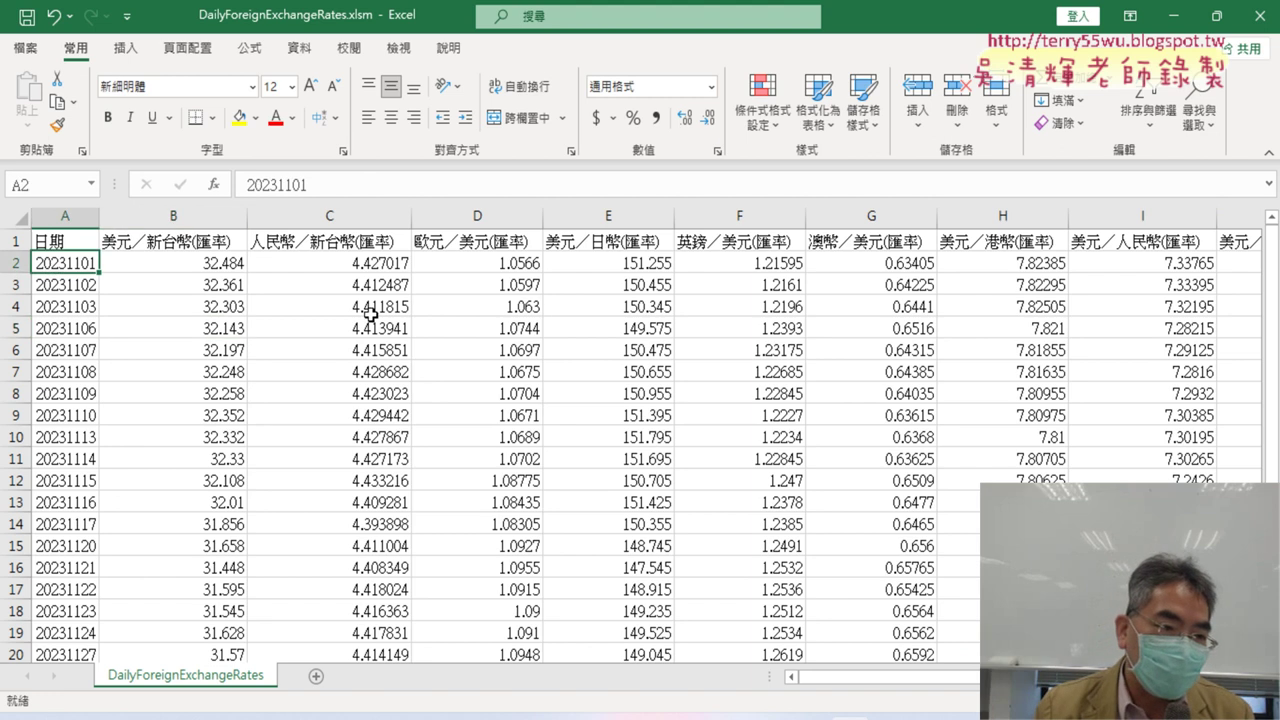
pyautogui.scroll(-4, 78, 264)
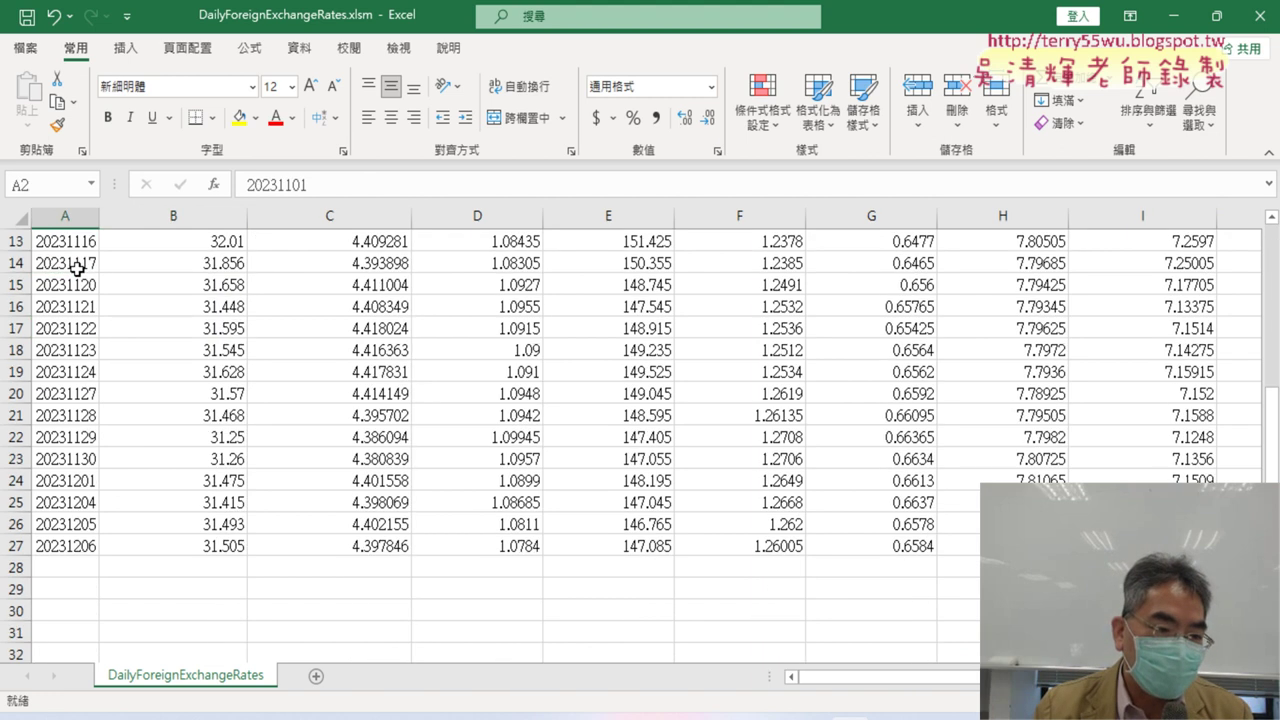
pyautogui.scroll(-1, 72, 380)
pyautogui.click(52, 482)
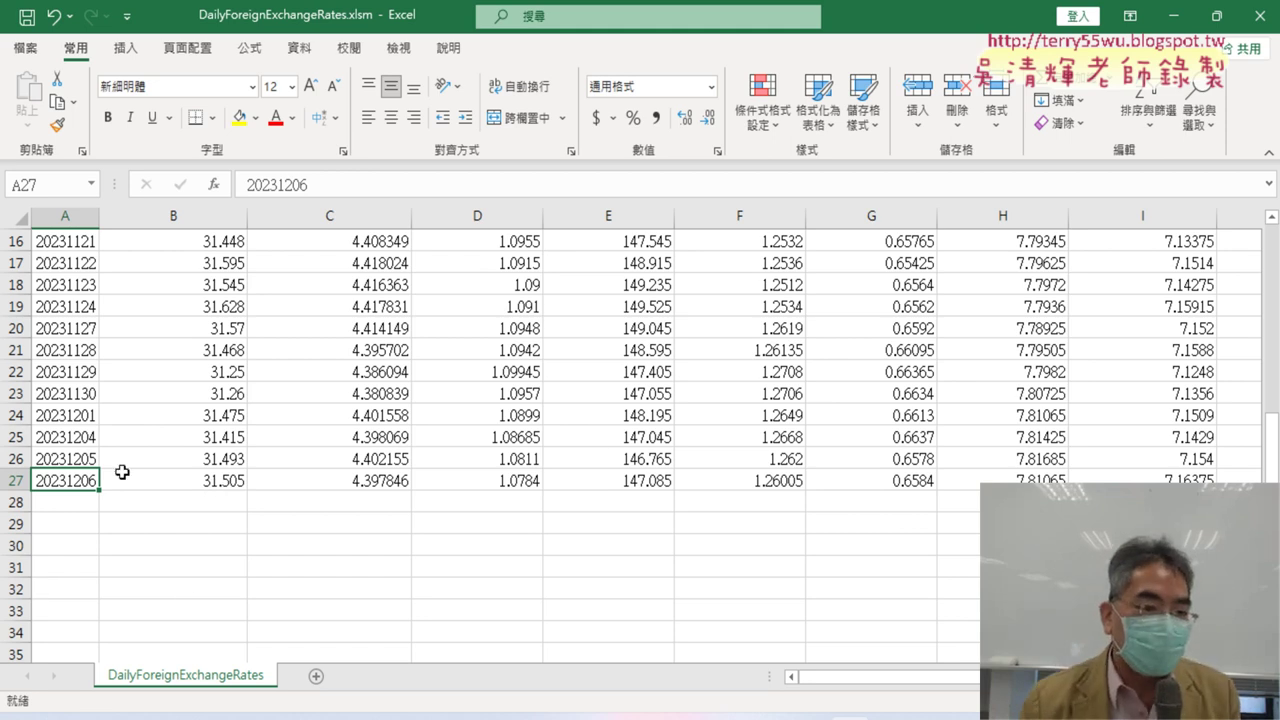
pyautogui.scroll(5, 130, 467)
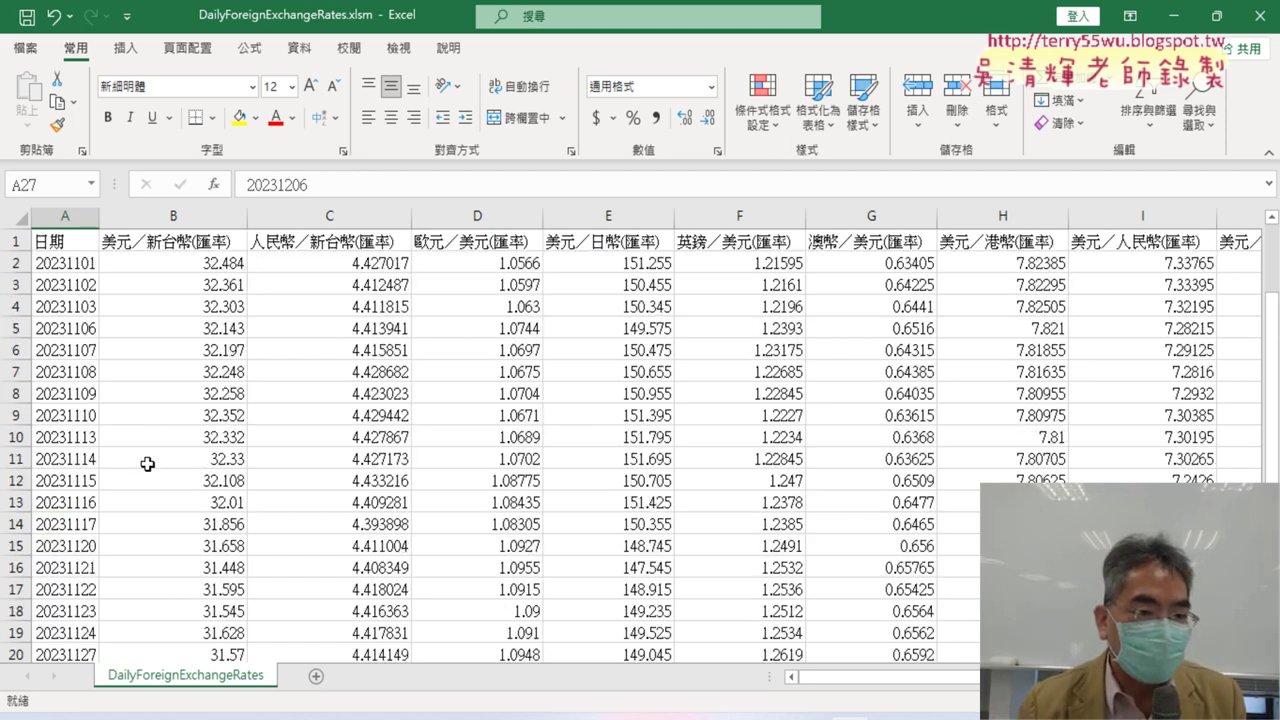
pyautogui.click(191, 259)
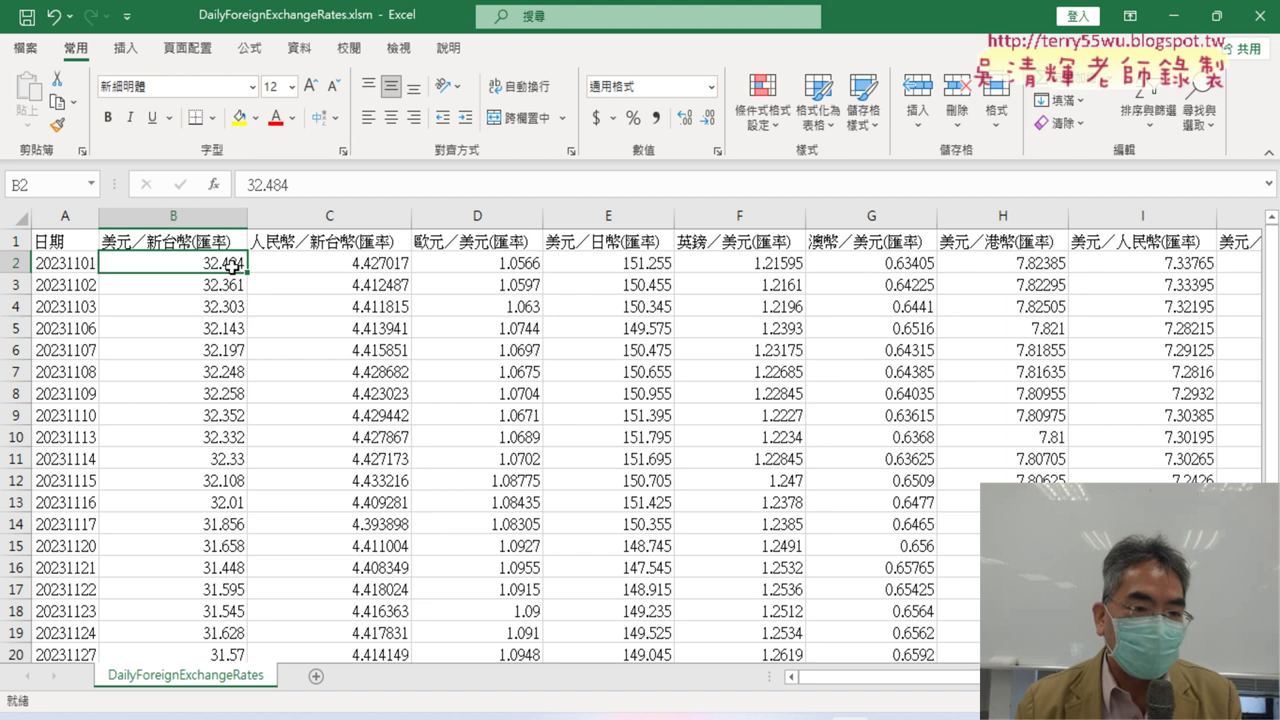
pyautogui.scroll(-3, 240, 268)
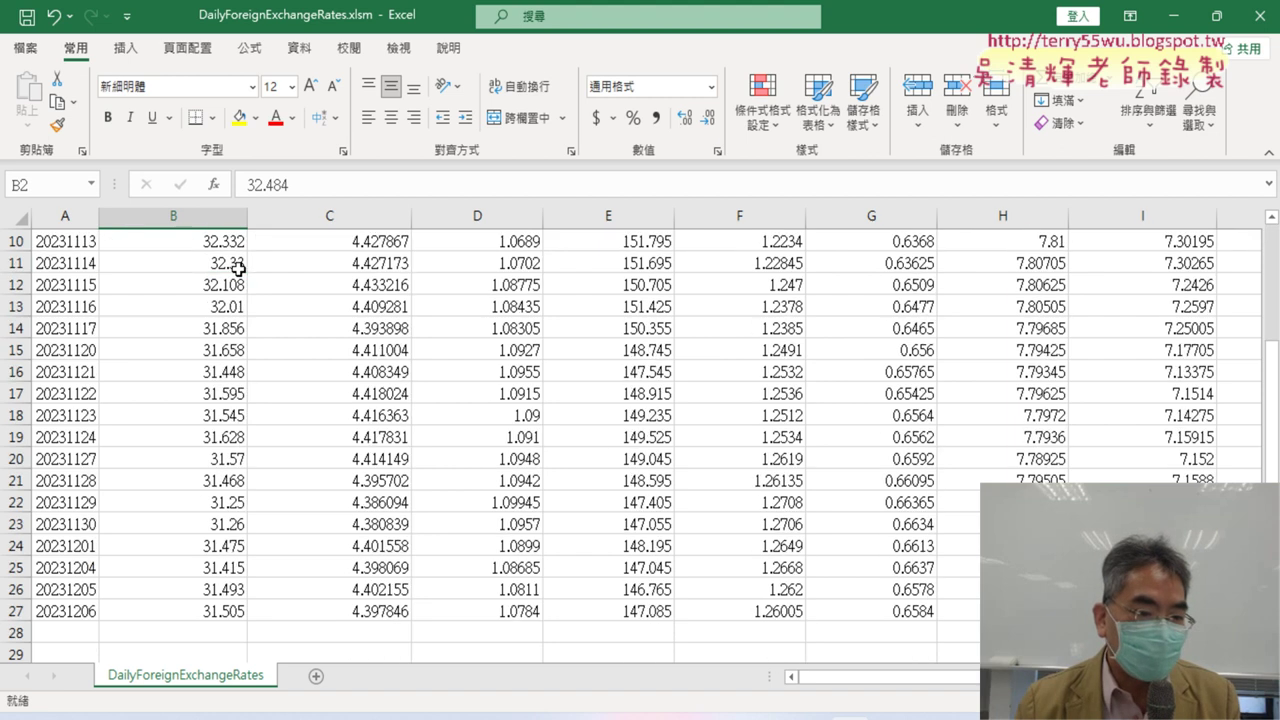
pyautogui.scroll(-2, 240, 272)
pyautogui.click(233, 484)
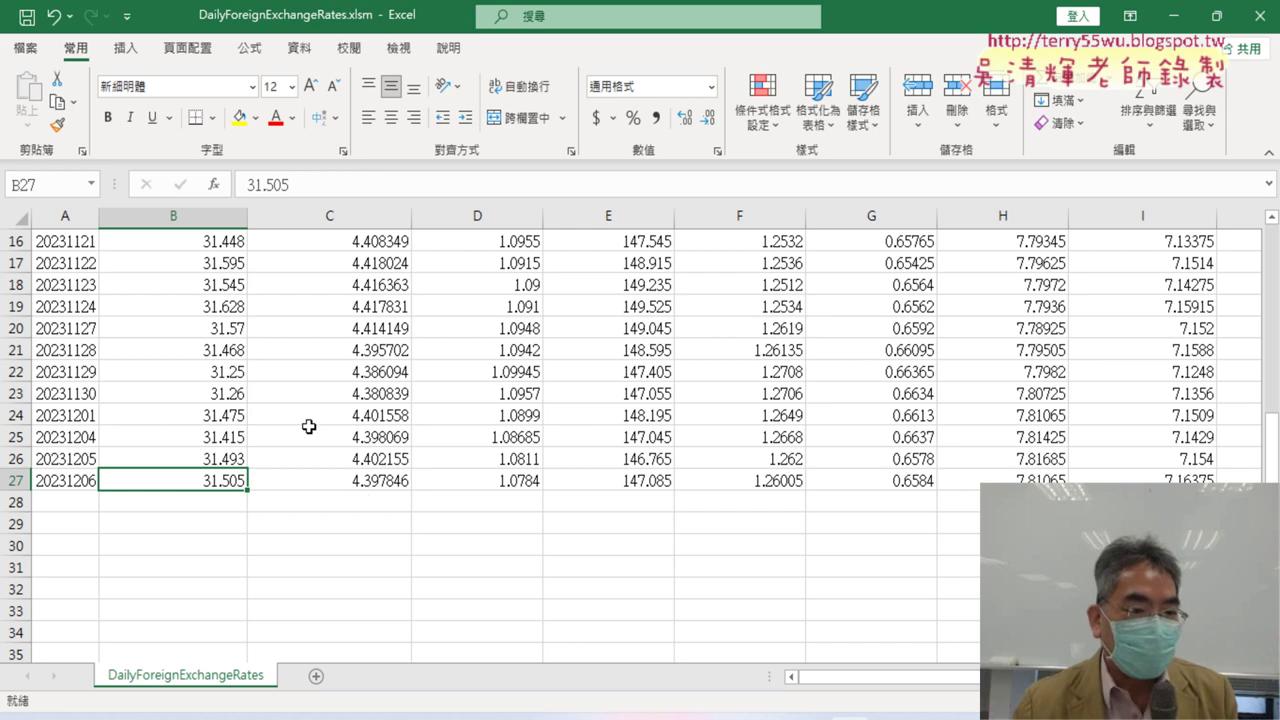
pyautogui.scroll(5, 243, 420)
pyautogui.click(219, 261)
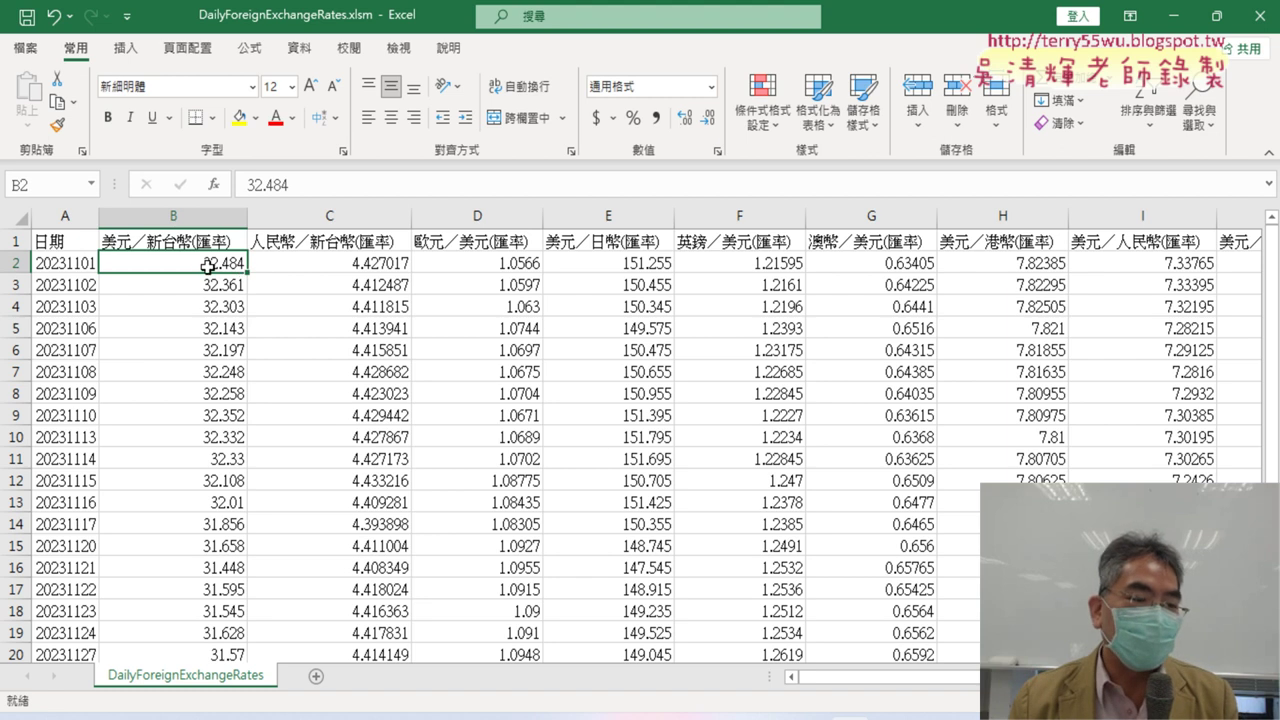
pyautogui.scroll(-4, 186, 500)
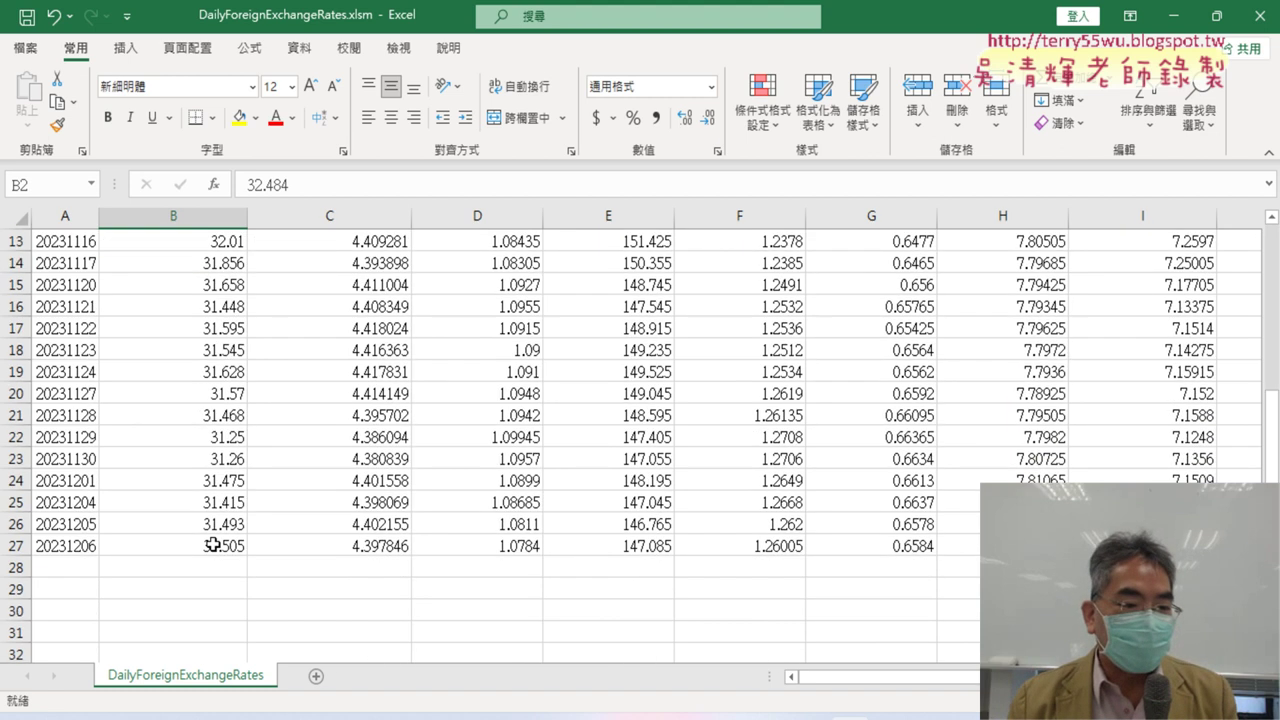
# - Select date and USD/TWD columns A:B, then bring up the data.gov.tw daily exchange-rate dataset page
pyautogui.click(213, 545)
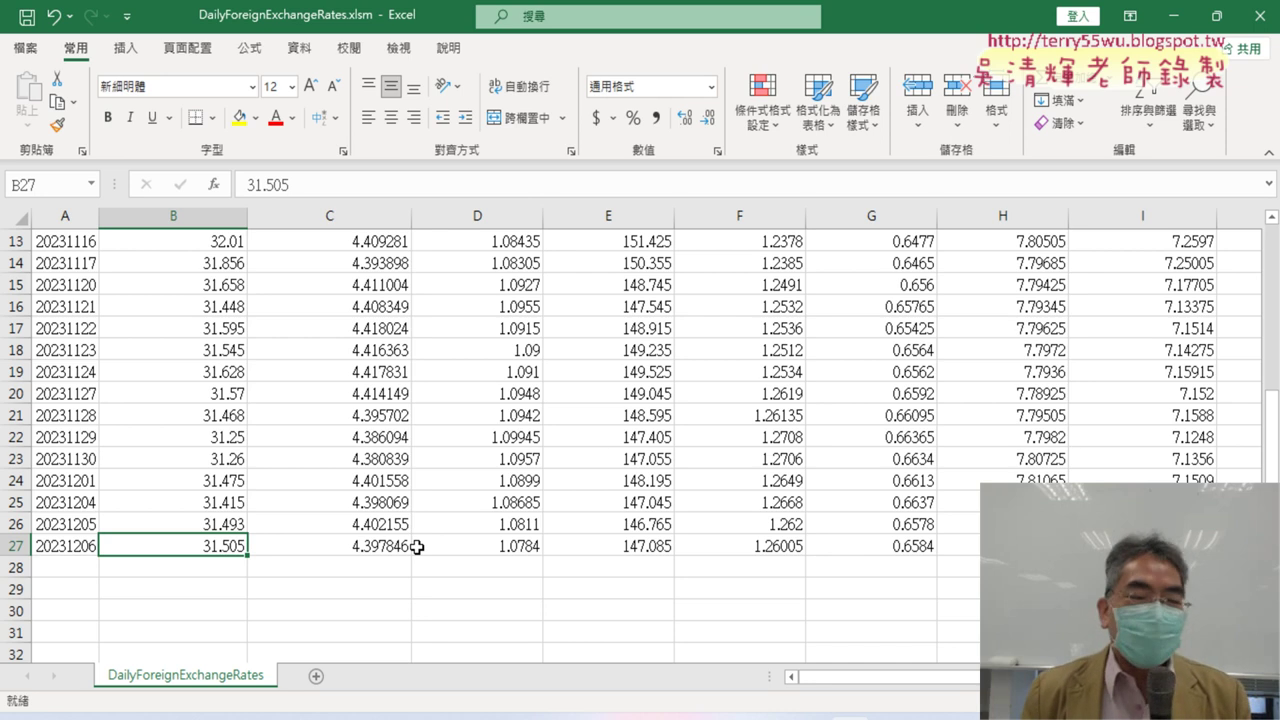
pyautogui.scroll(4, 417, 547)
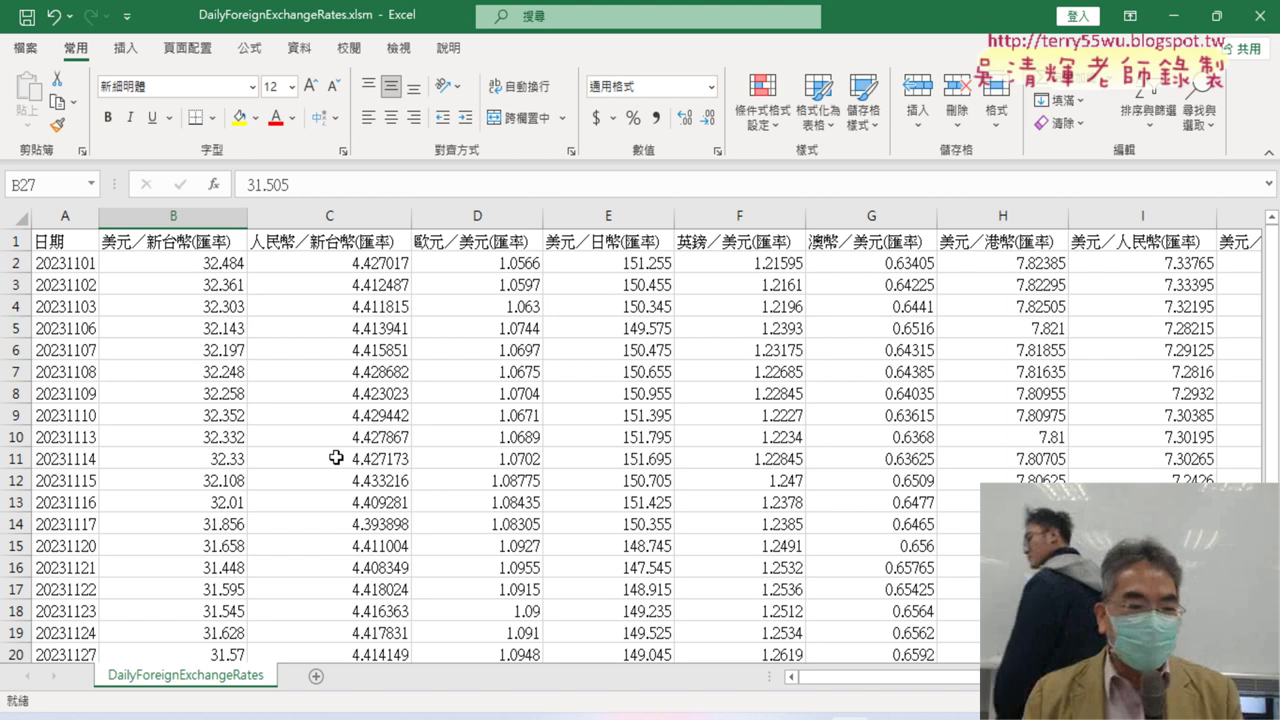
pyautogui.click(75, 218)
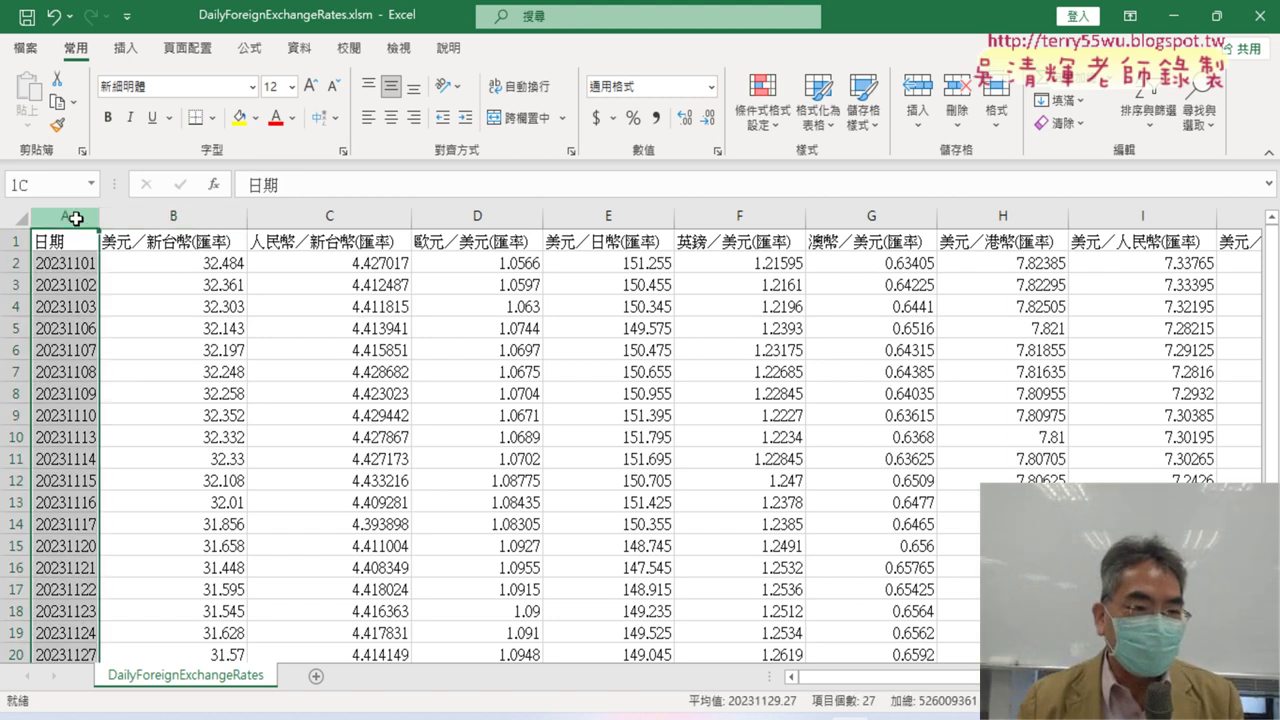
pyautogui.moveTo(75, 218); pyautogui.dragTo(160, 207)
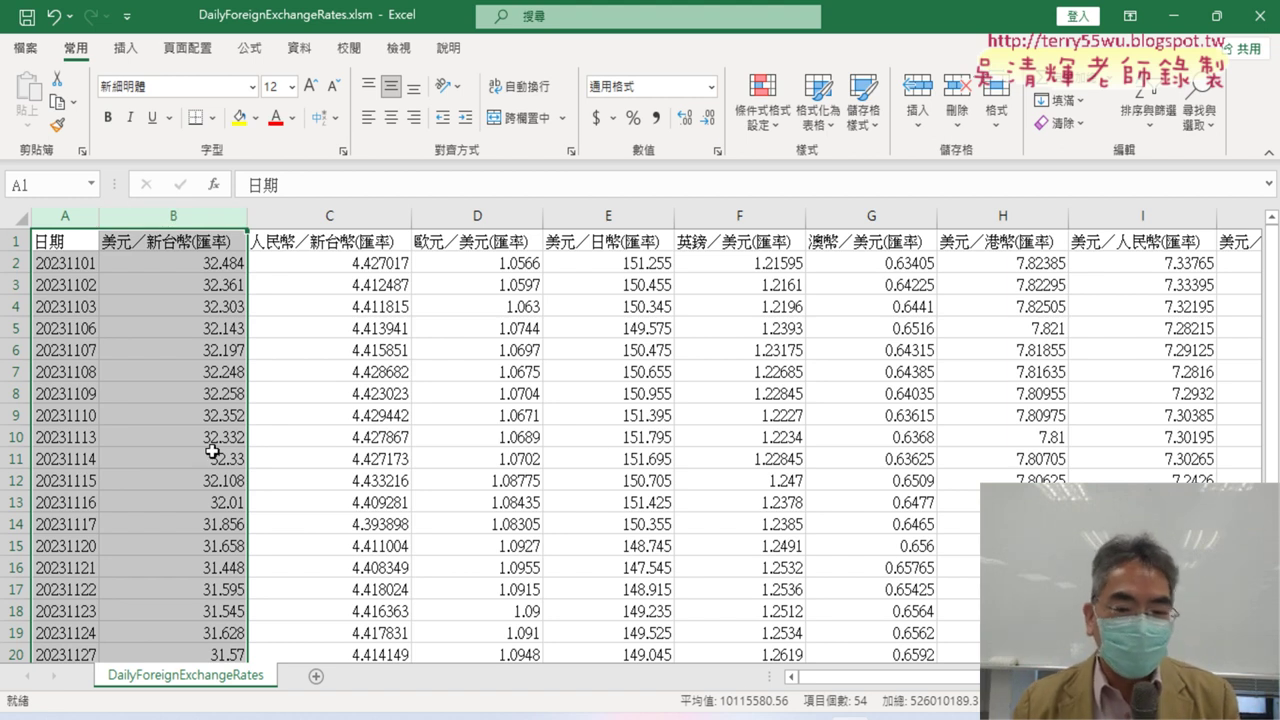
pyautogui.click(800, 712)
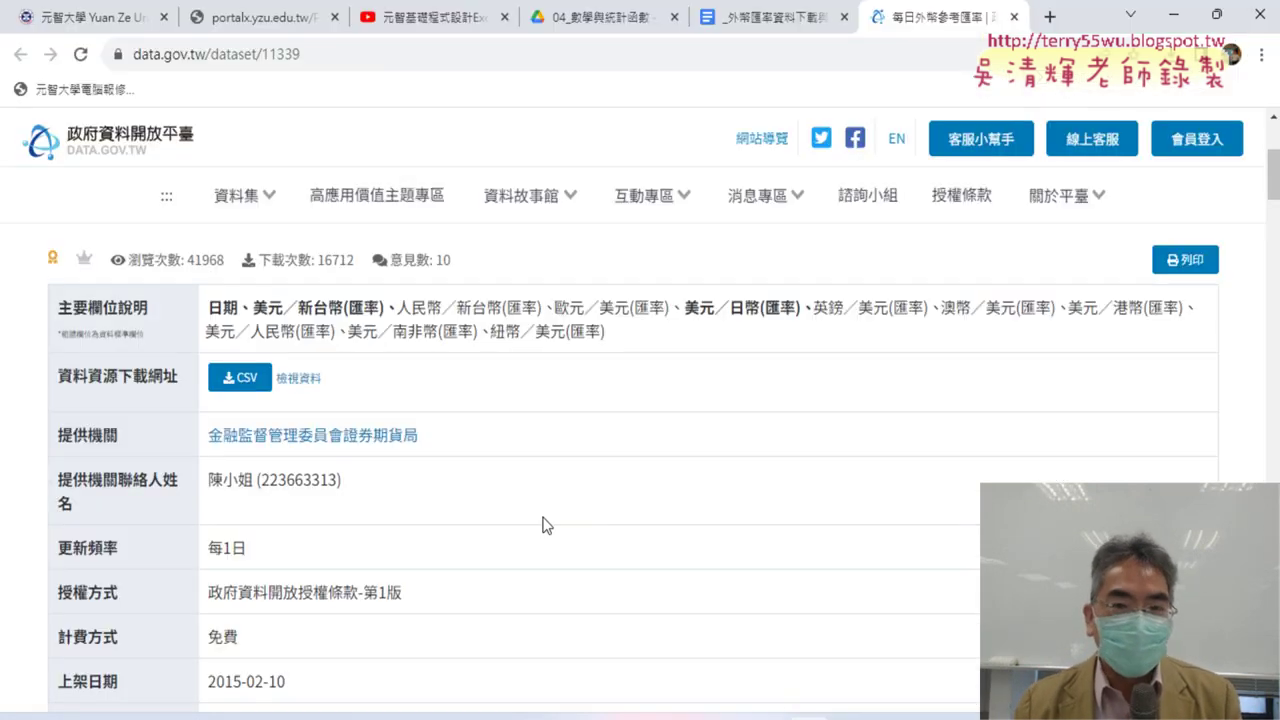
# - Look at the tutorial's sample line charts in Google Docs, then return to Excel and select columns B–I
pyautogui.click(753, 30)
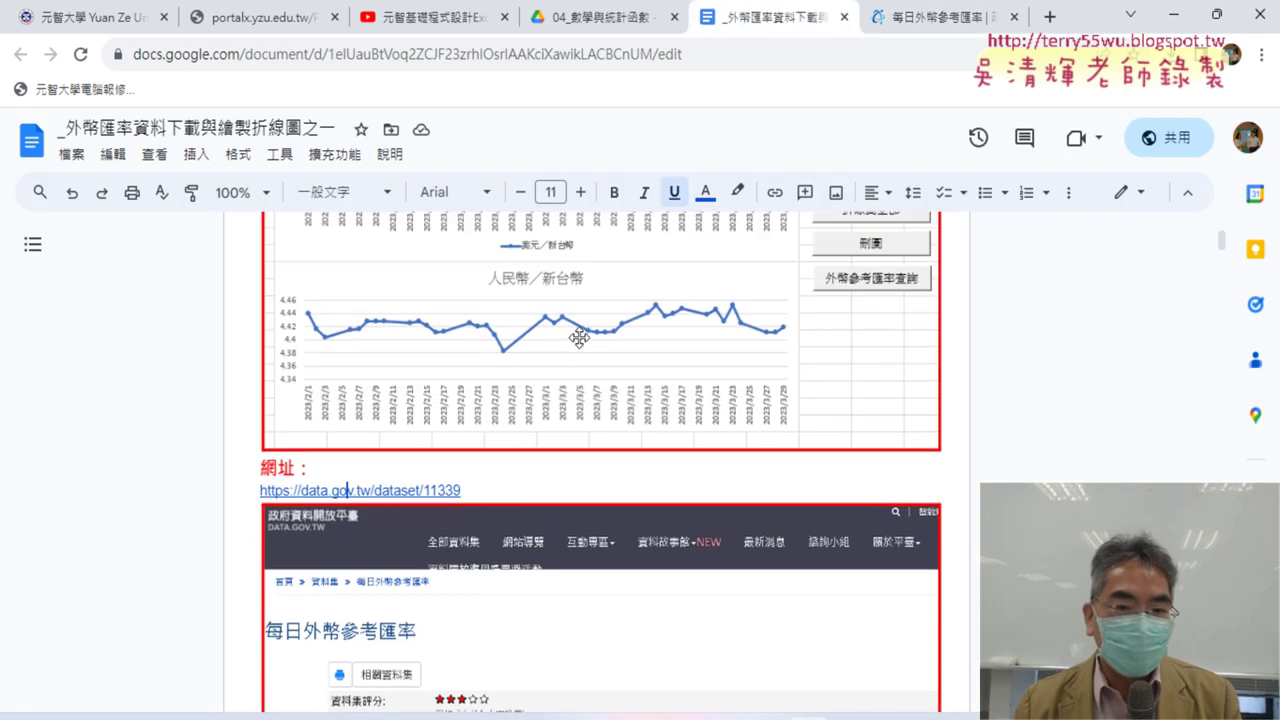
pyautogui.scroll(5, 580, 334)
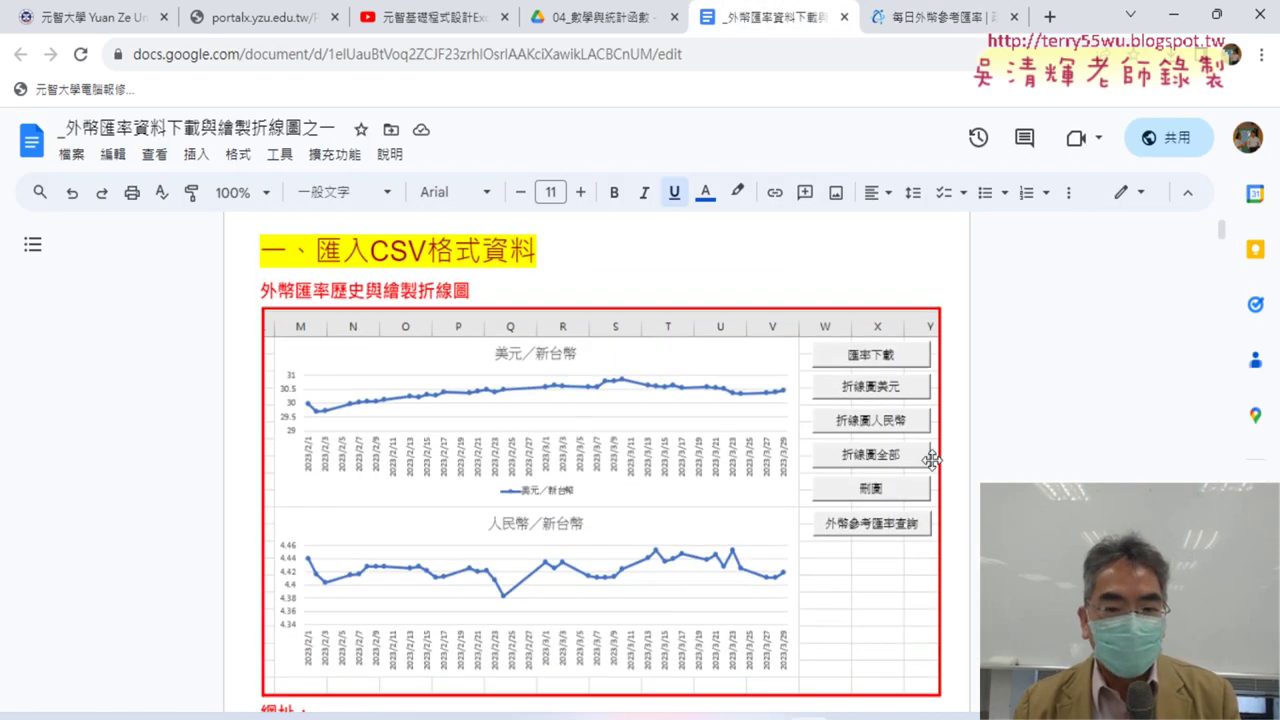
pyautogui.click(1173, 15)
pyautogui.moveTo(195, 210); pyautogui.dragTo(1246, 225)
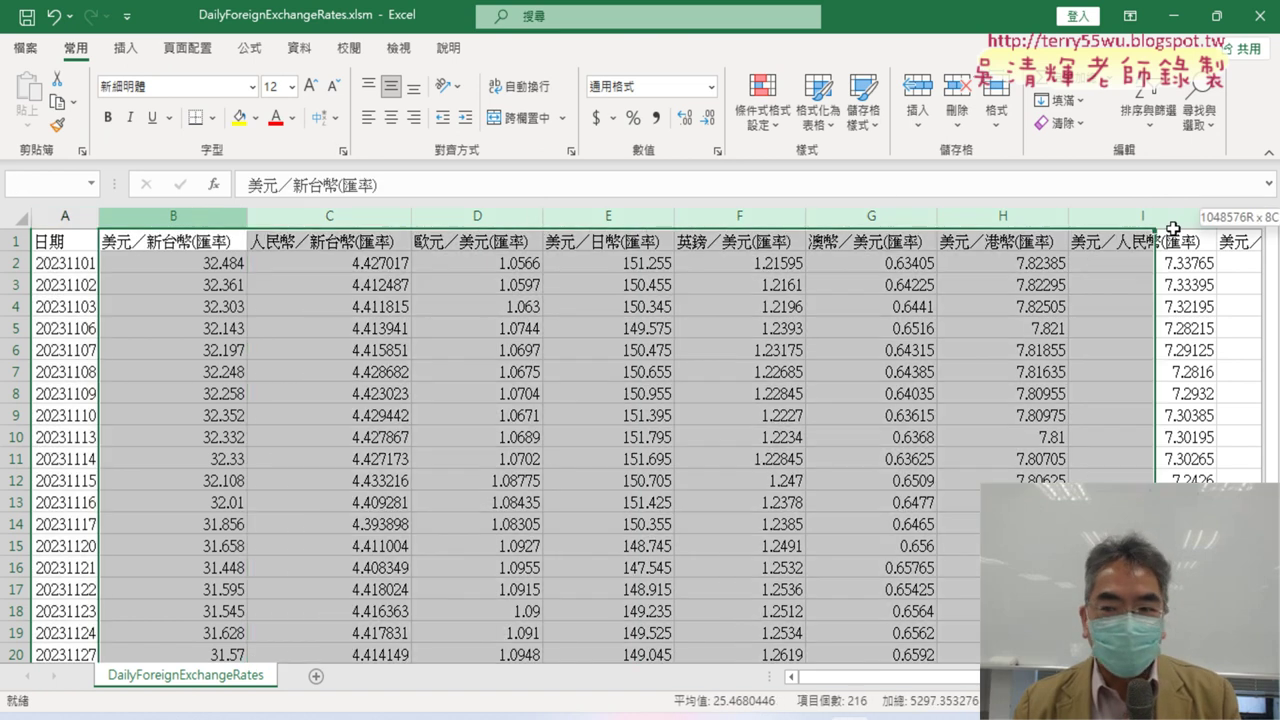
# - Try selecting columns A:B, then C, then A again, before switching back to the Google Docs tutorial
pyautogui.click(62, 216)
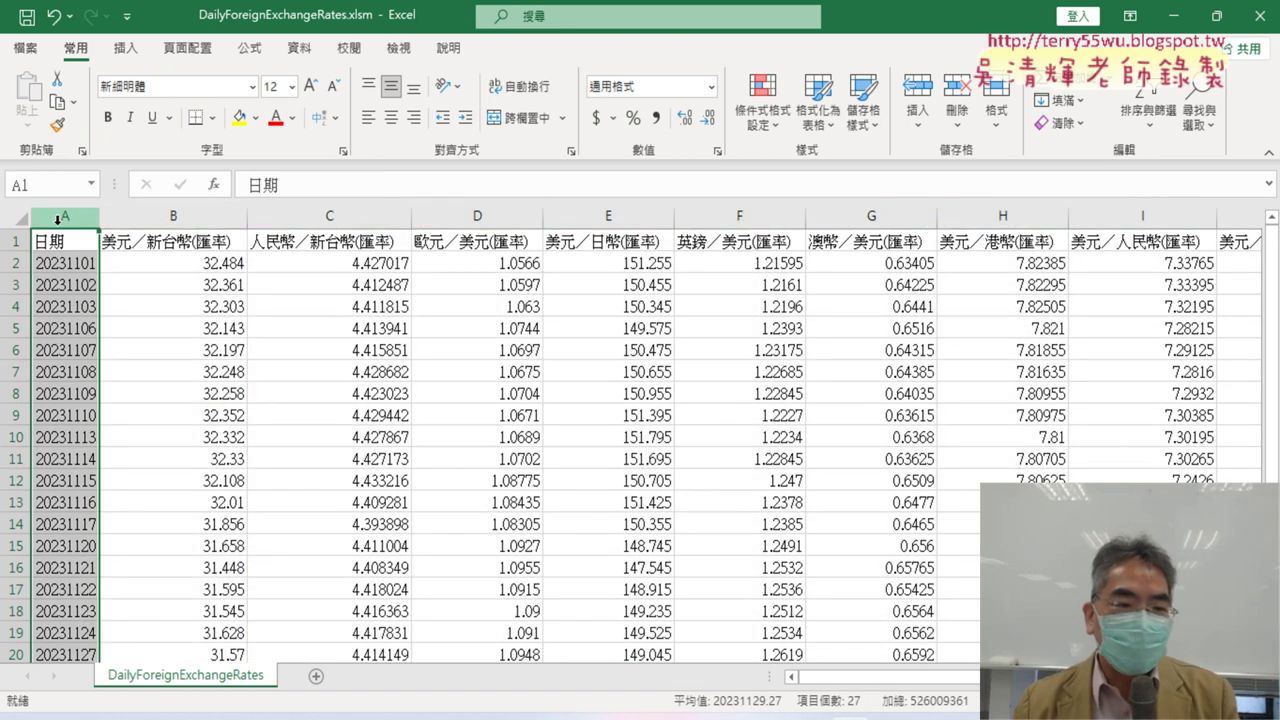
pyautogui.moveTo(62, 216); pyautogui.dragTo(173, 219)
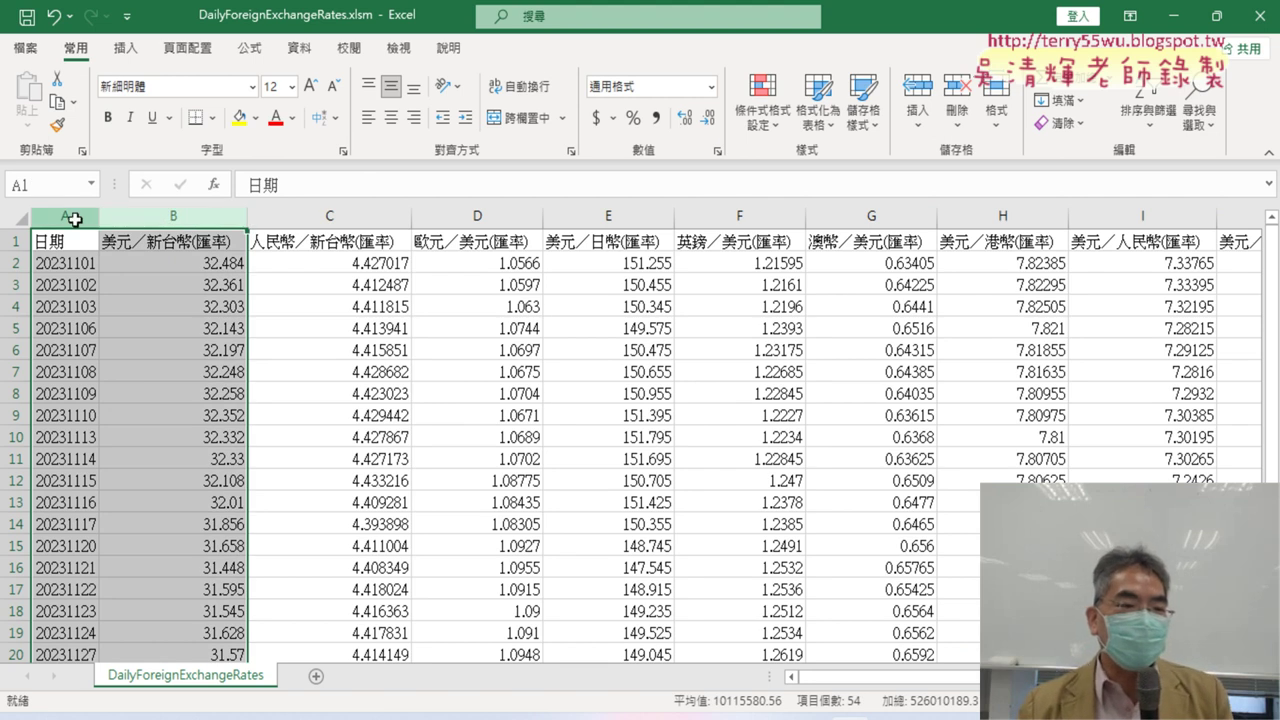
pyautogui.click(330, 216)
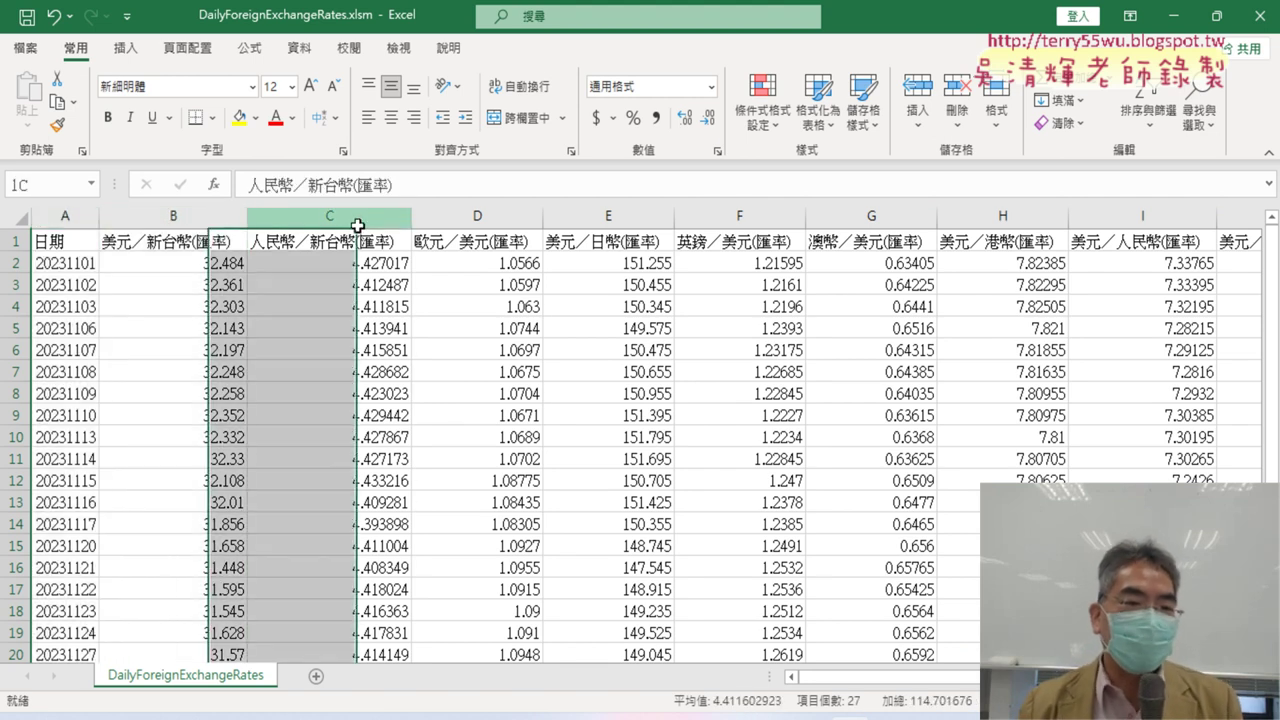
pyautogui.click(64, 216)
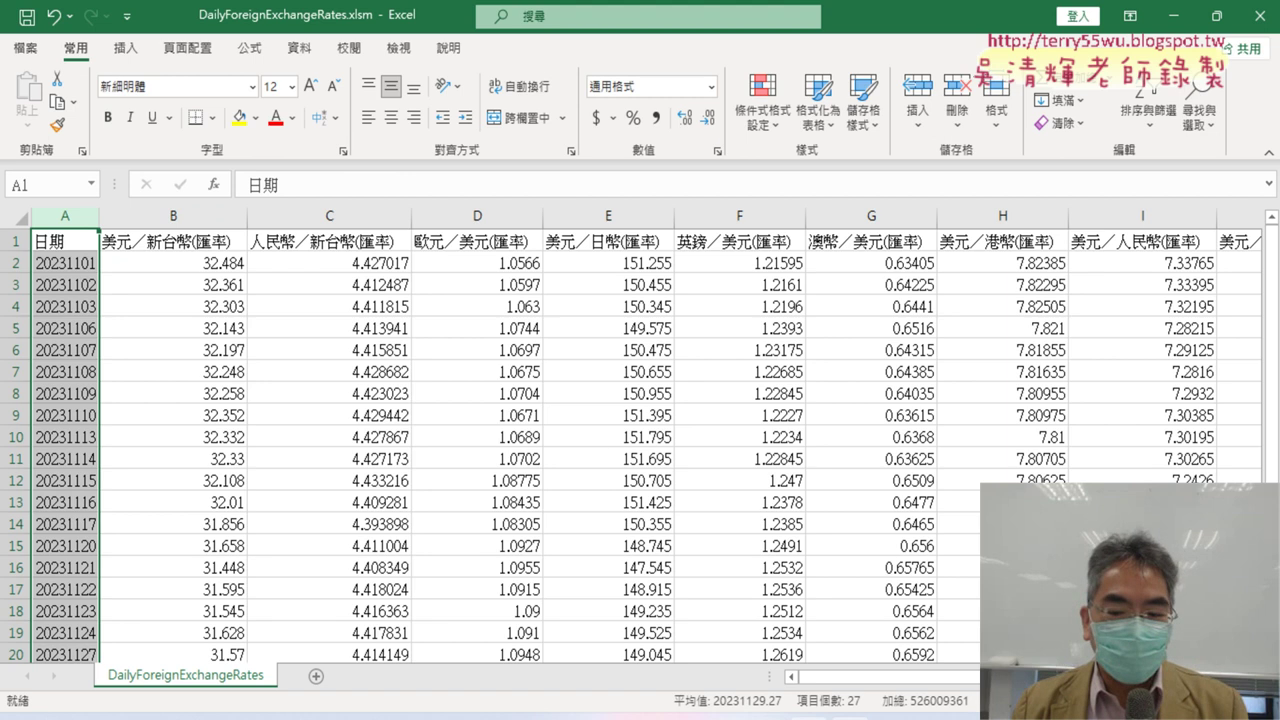
pyautogui.click(797, 650)
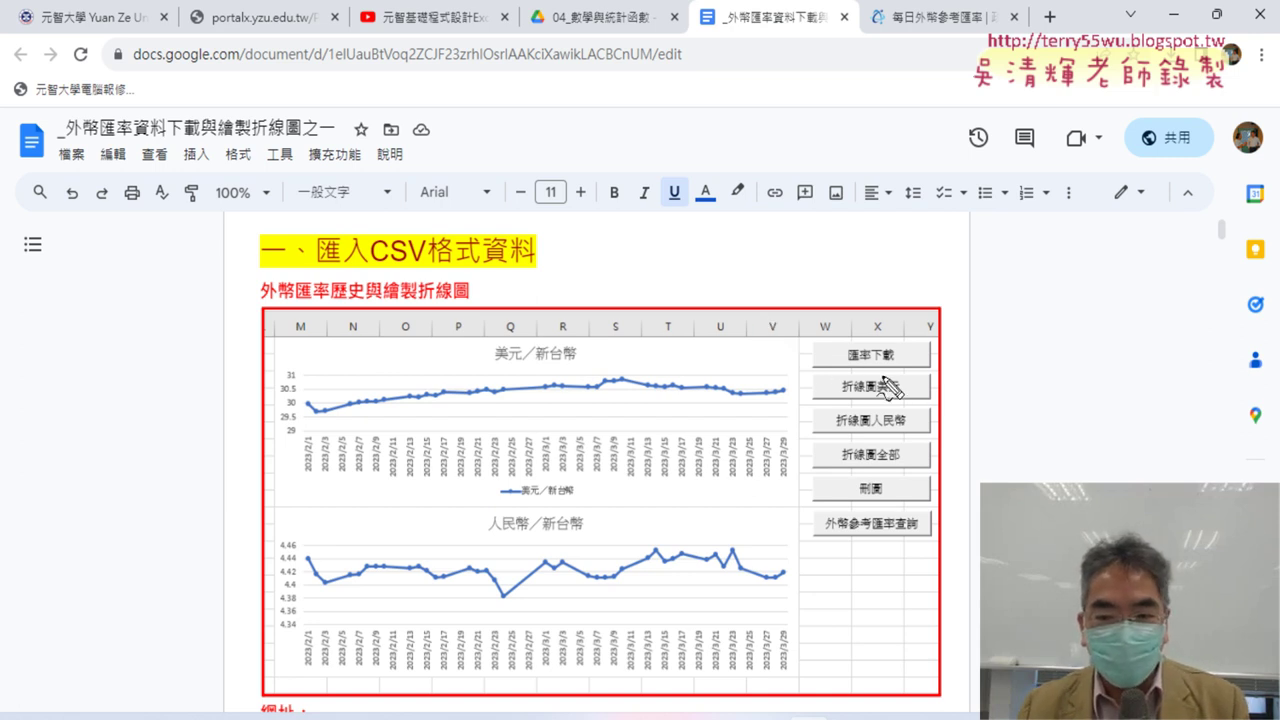
# - Underline the 匯率下載 and 折線圖美元 labels and outline the sample USD/TWD chart with the screen pen
pyautogui.moveTo(847, 364); pyautogui.dragTo(893, 364)
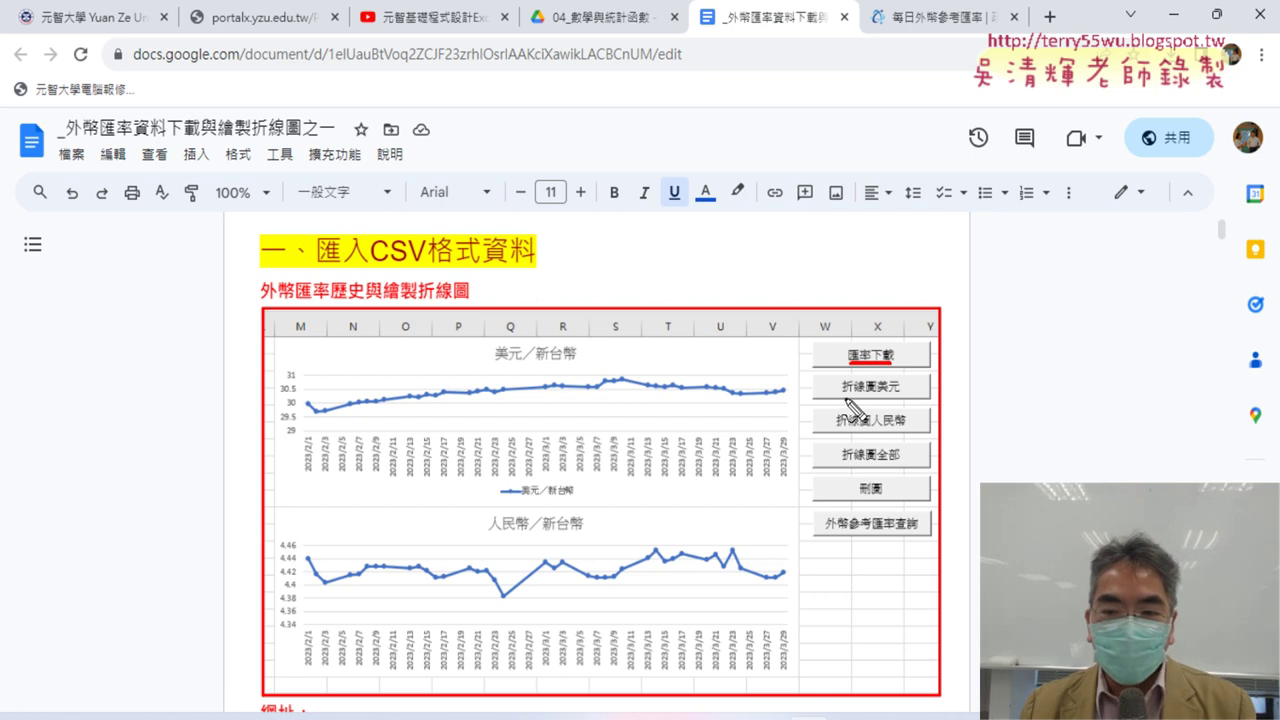
pyautogui.moveTo(845, 395); pyautogui.dragTo(898, 395)
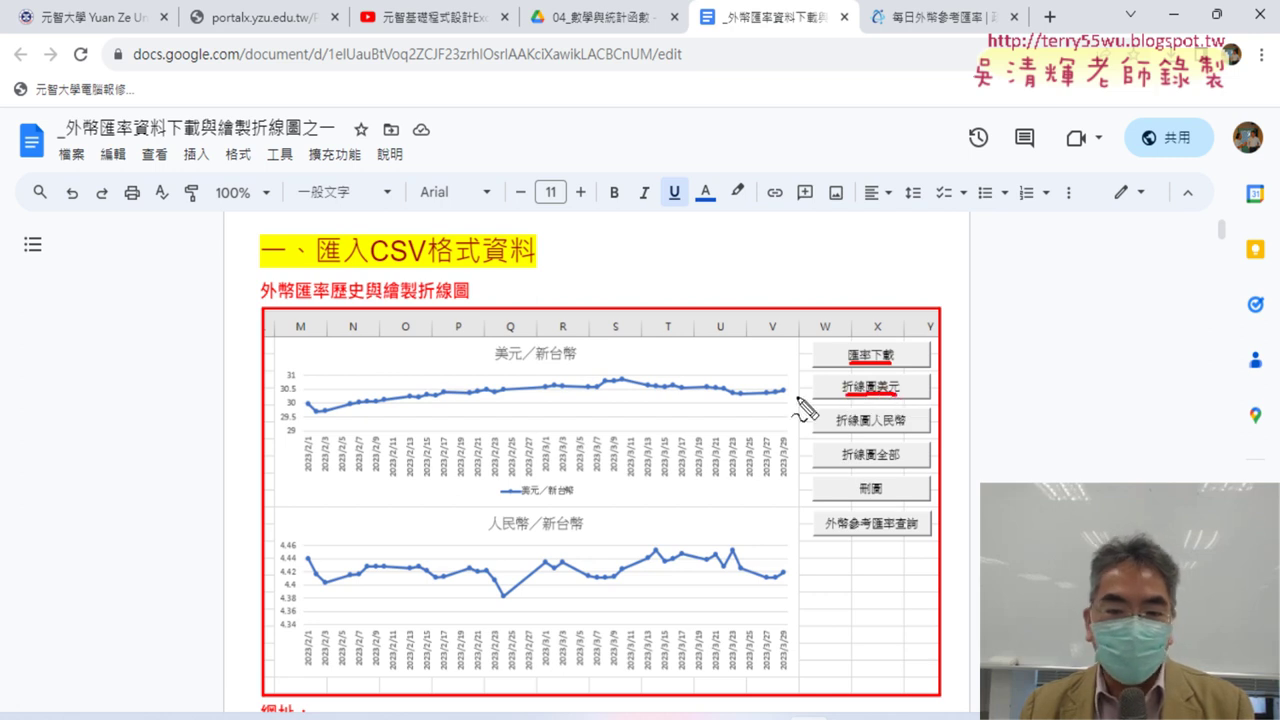
pyautogui.moveTo(279, 341)
pyautogui.mouseDown()
pyautogui.moveTo(277, 493)
pyautogui.moveTo(788, 343)
pyautogui.moveTo(785, 508)
pyautogui.mouseUp()
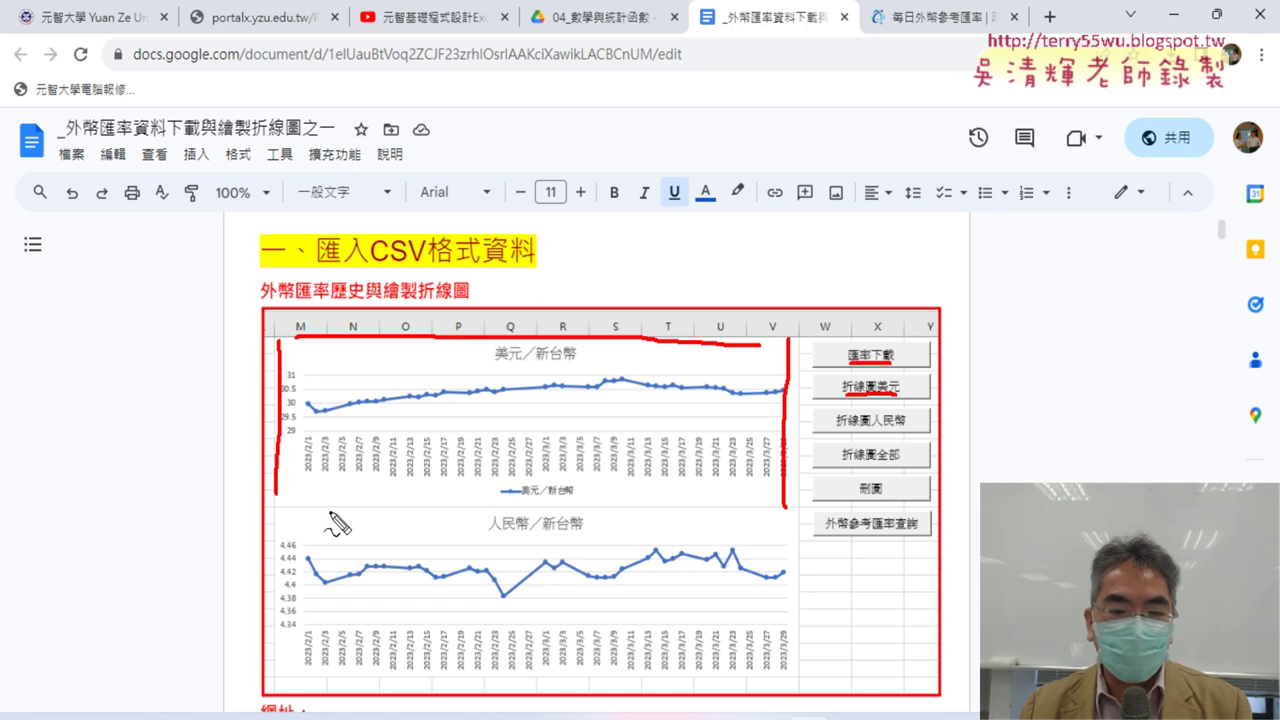
pyautogui.moveTo(305, 505); pyautogui.dragTo(783, 510)
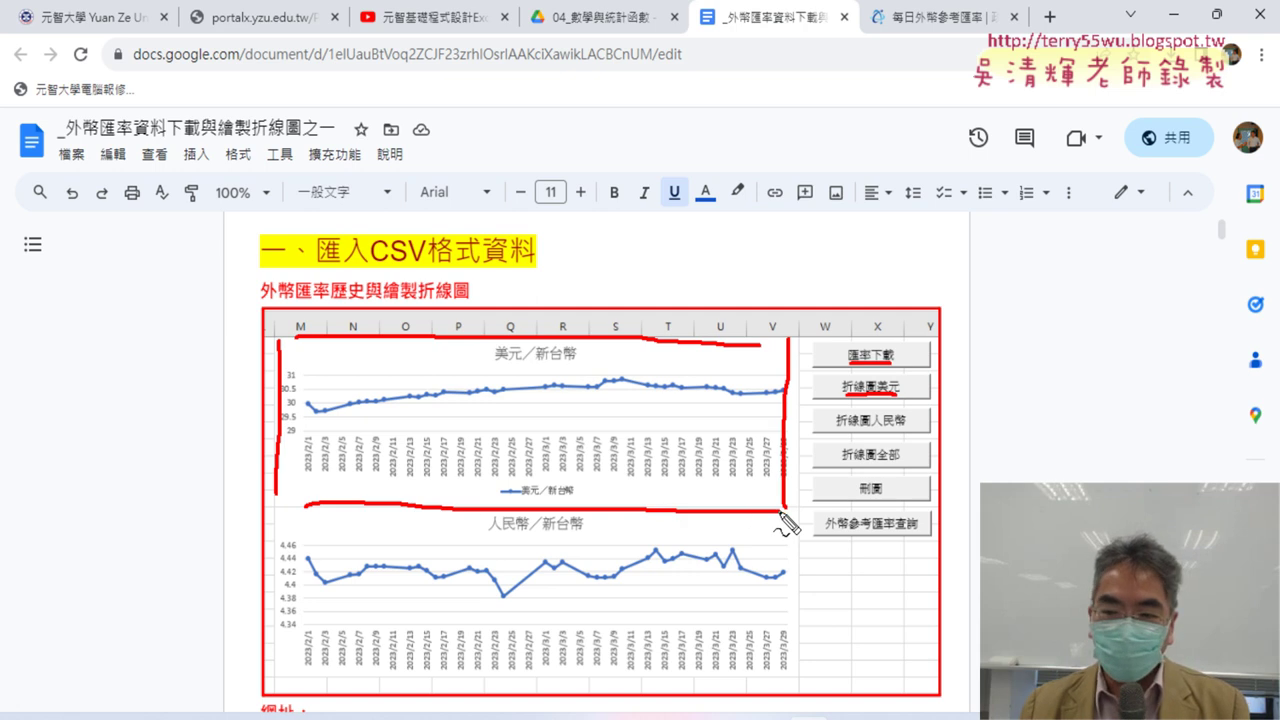
# - Clear the pen annotations and switch back to the Excel workbook
pyautogui.press('Escape')
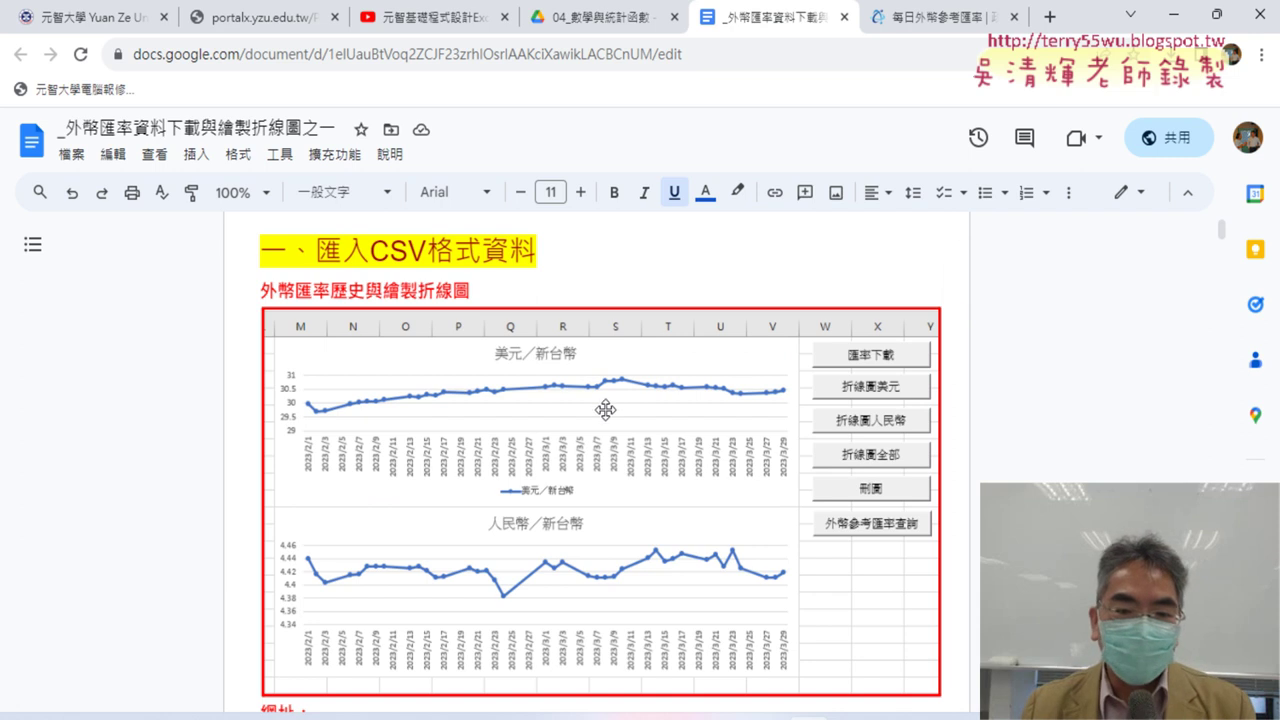
pyautogui.scroll(-5, 600, 402)
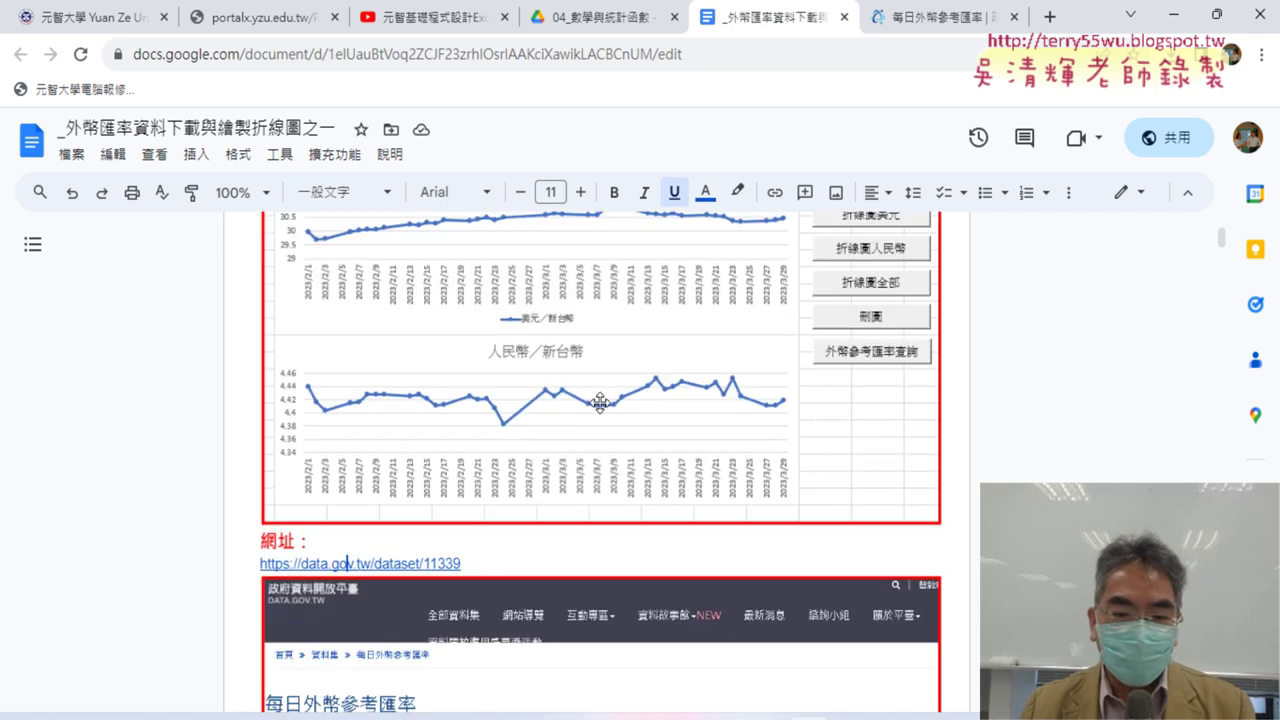
pyautogui.hotkey('alt', 'Tab')
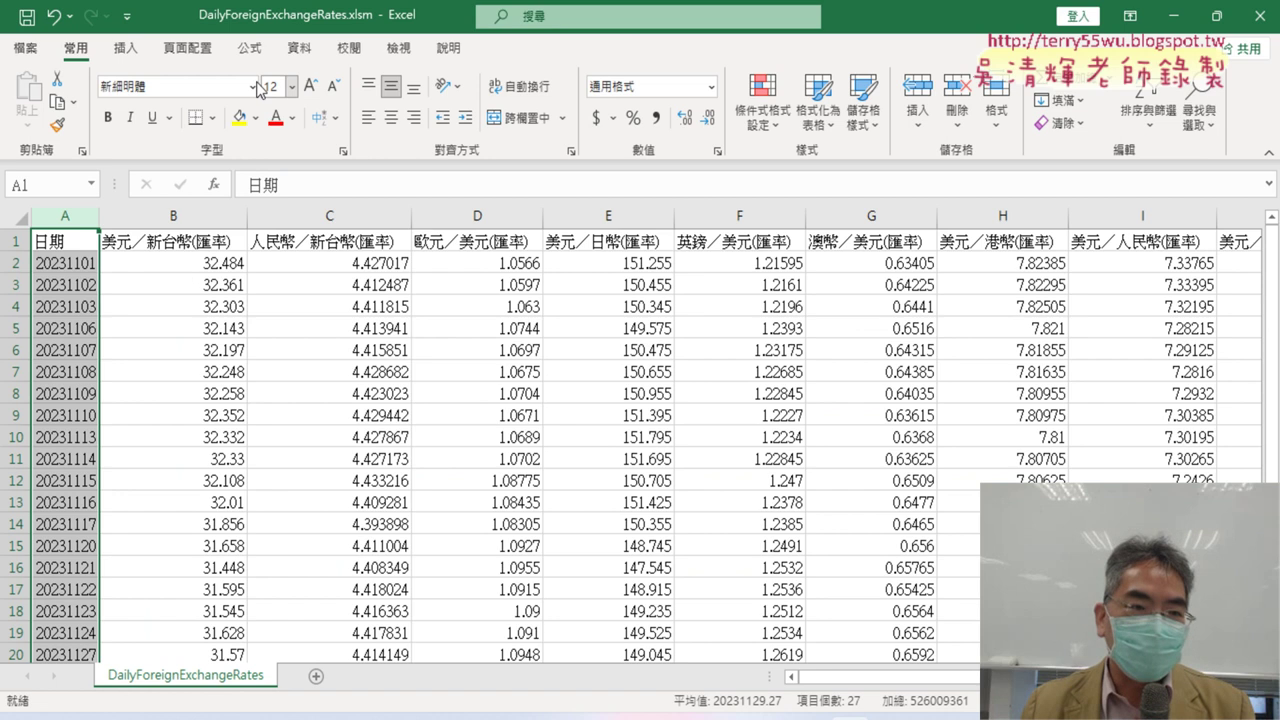
# - Preview the Insert tab's line chart styles without inserting one, glancing back at the tutorial
pyautogui.click(125, 48)
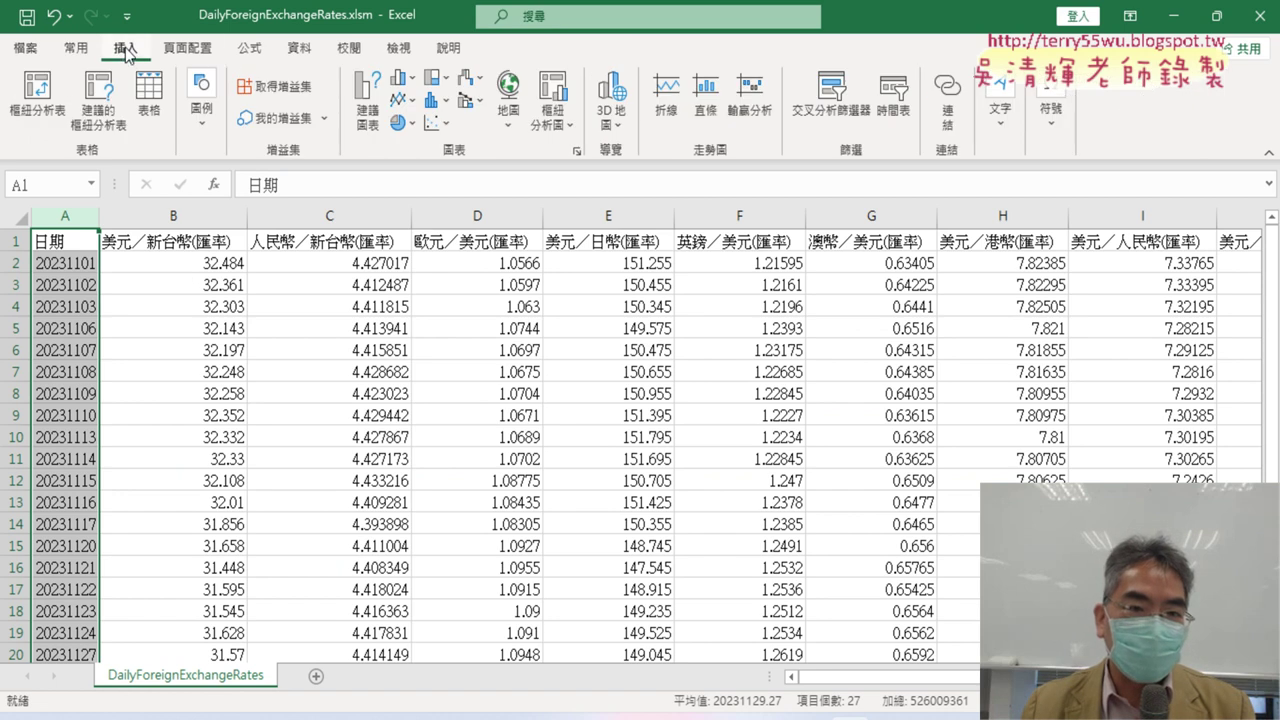
pyautogui.click(403, 99)
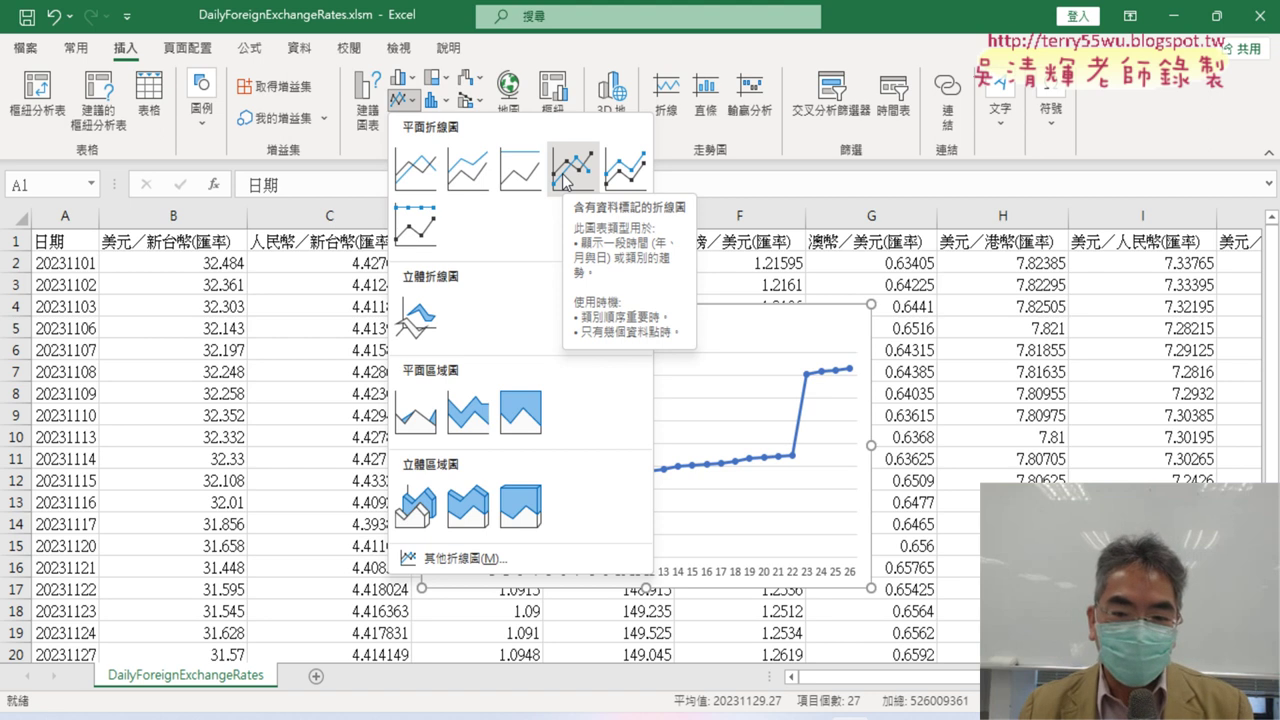
pyautogui.click(209, 315)
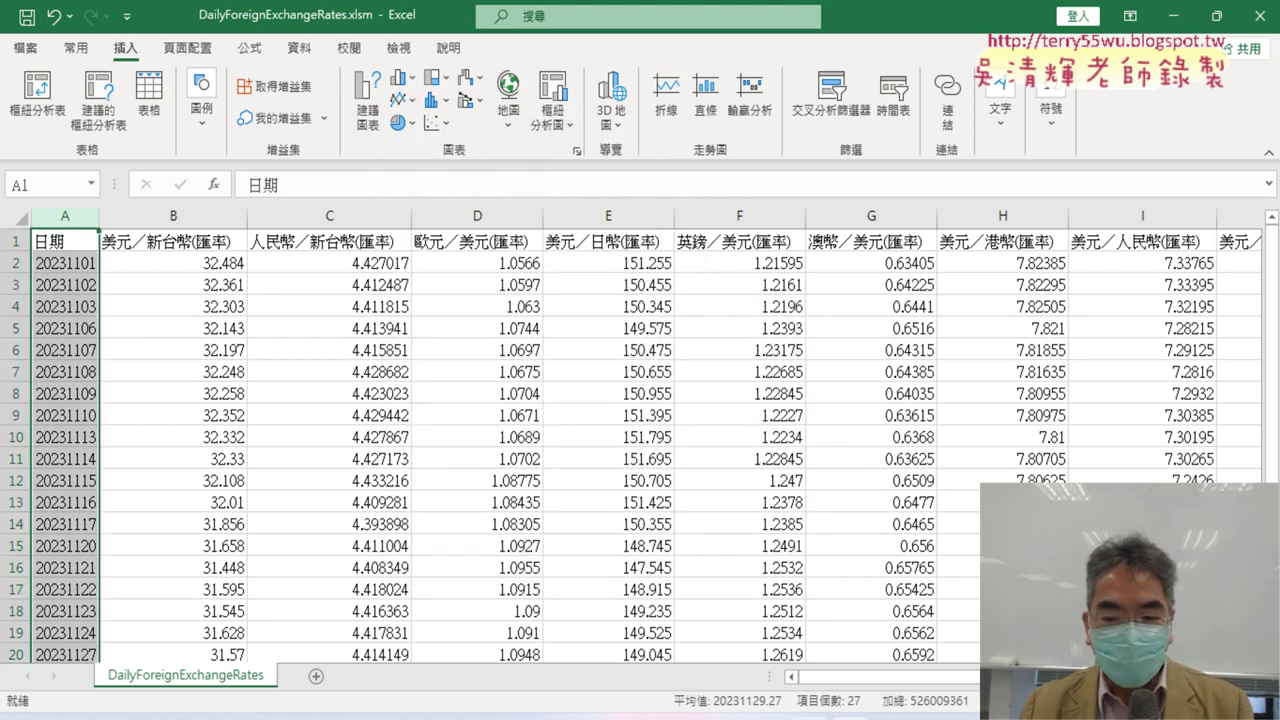
pyautogui.hotkey('alt', 'Tab')
pyautogui.scroll(2, 336, 291)
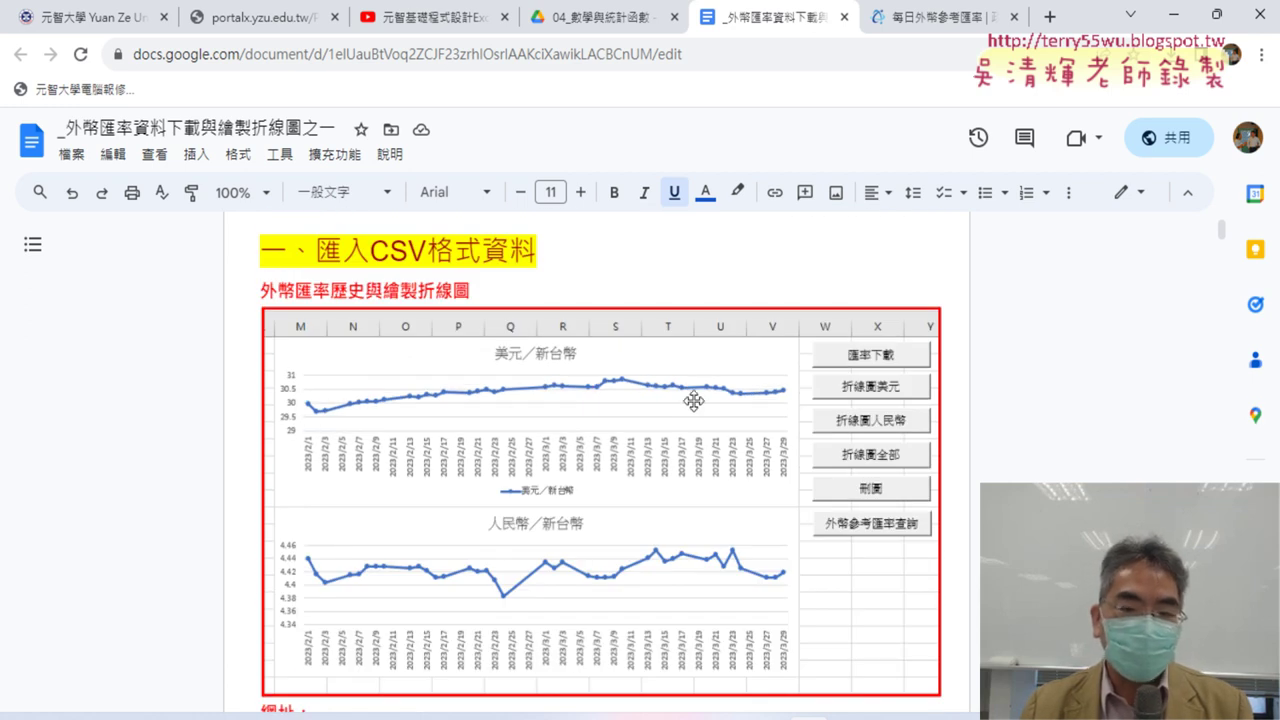
pyautogui.click(1173, 14)
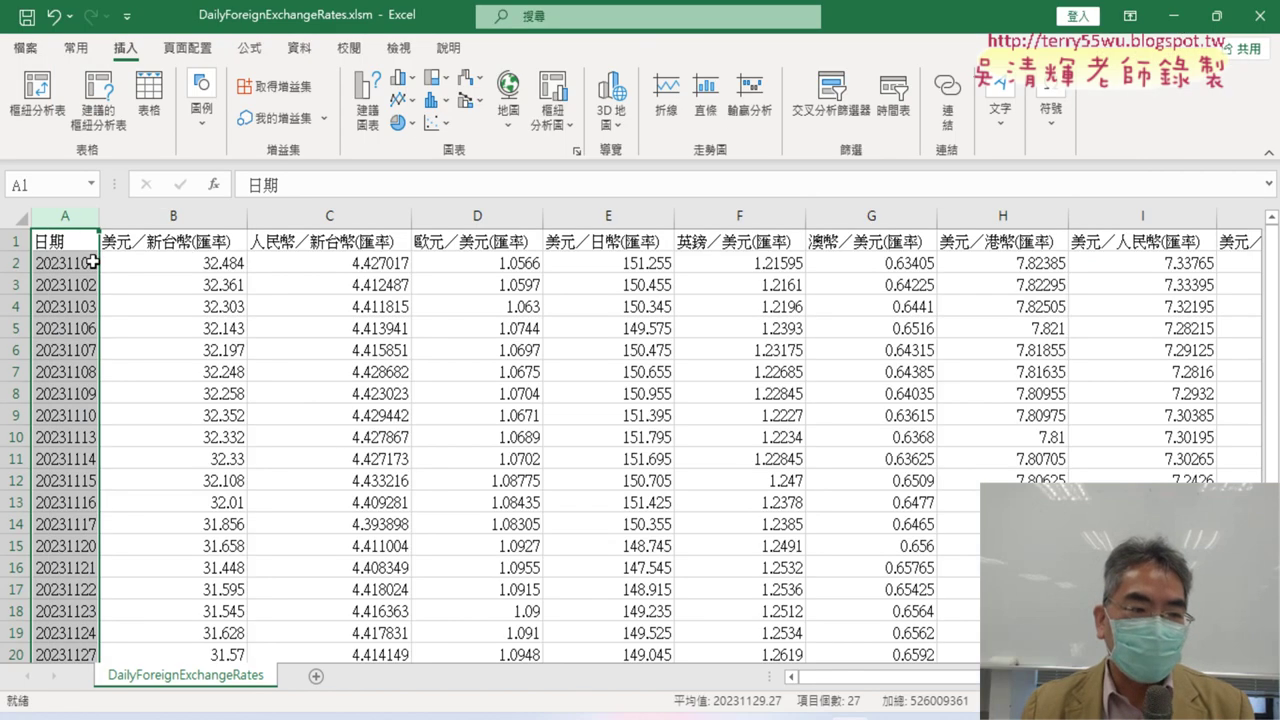
# - Select A1:B27, covering the 日期 header through the 美元／新台幣 rate in row 27
pyautogui.click(65, 241)
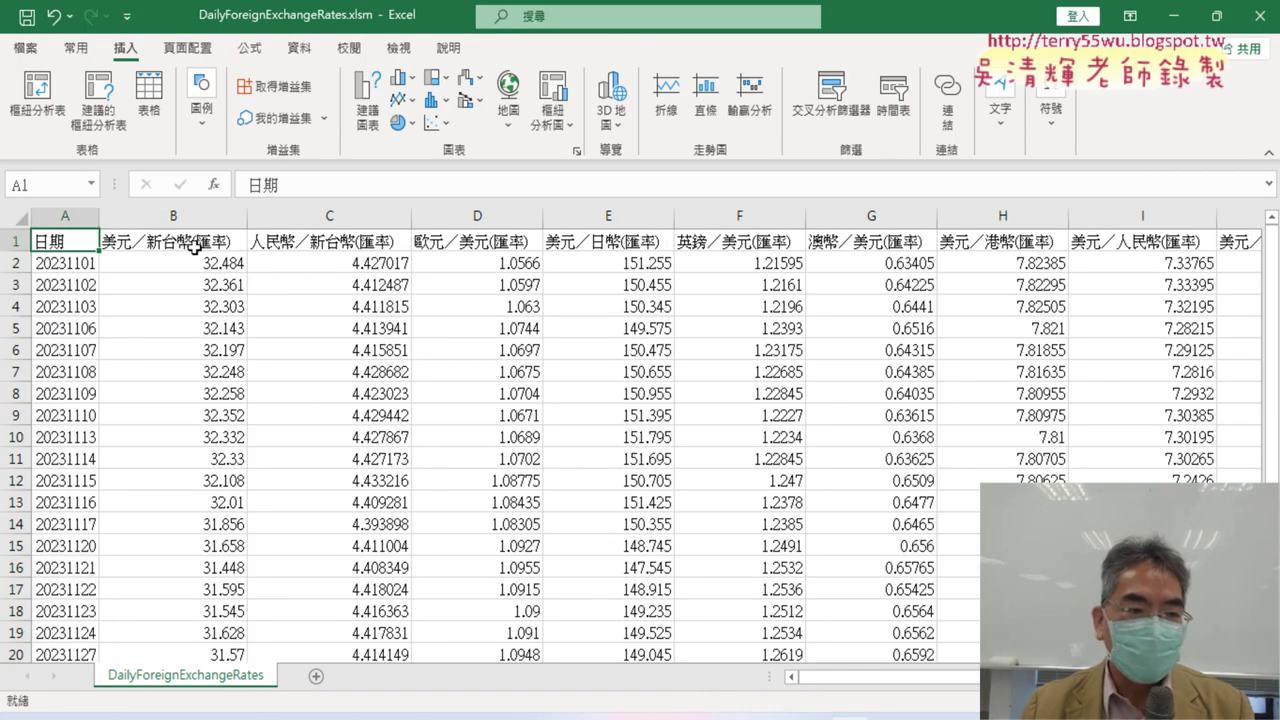
pyautogui.scroll(-3, 197, 243)
pyautogui.scroll(-2, 200, 427)
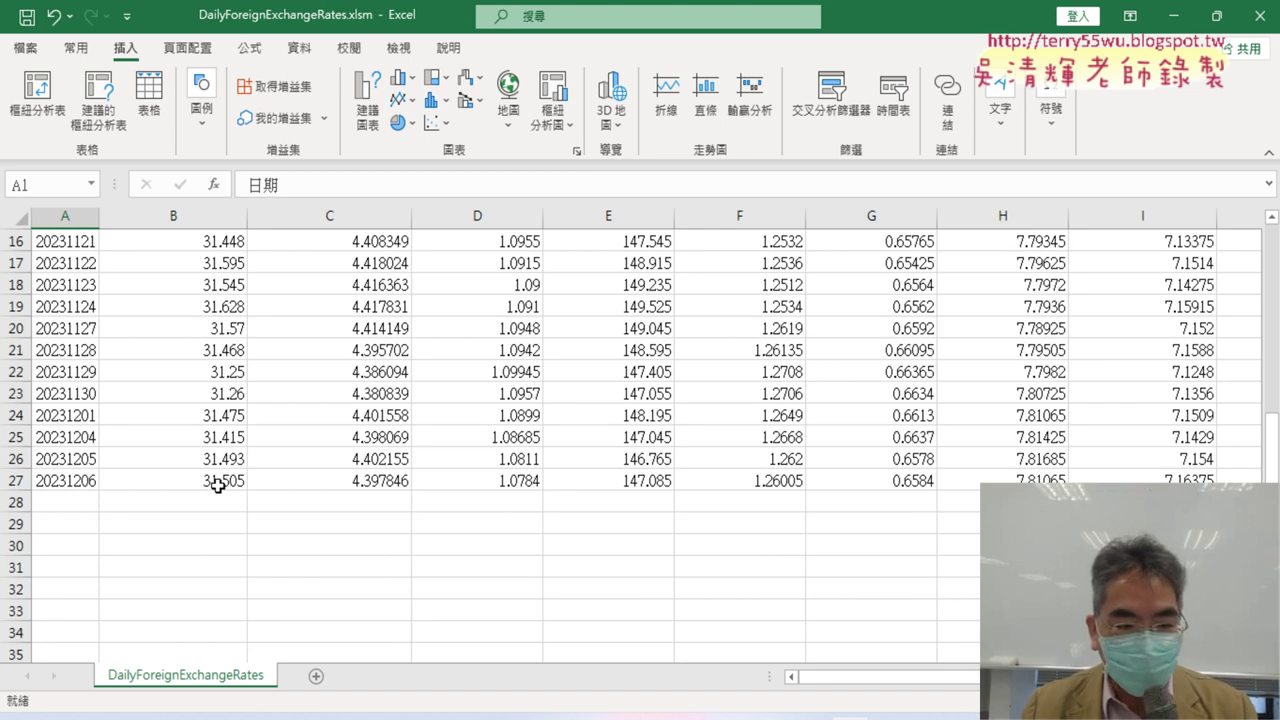
pyautogui.keyDown('shift'); pyautogui.click(218, 486); pyautogui.keyUp('shift')
pyautogui.scroll(4, 218, 480)
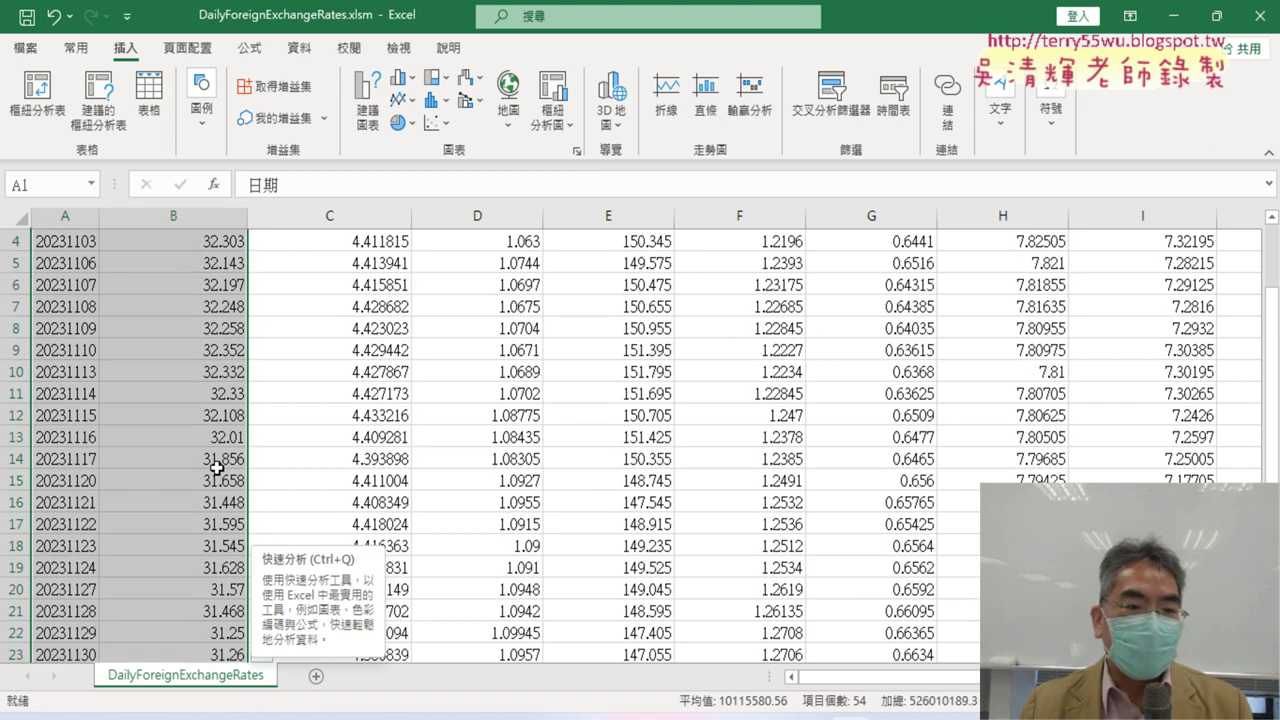
pyautogui.scroll(1, 217, 468)
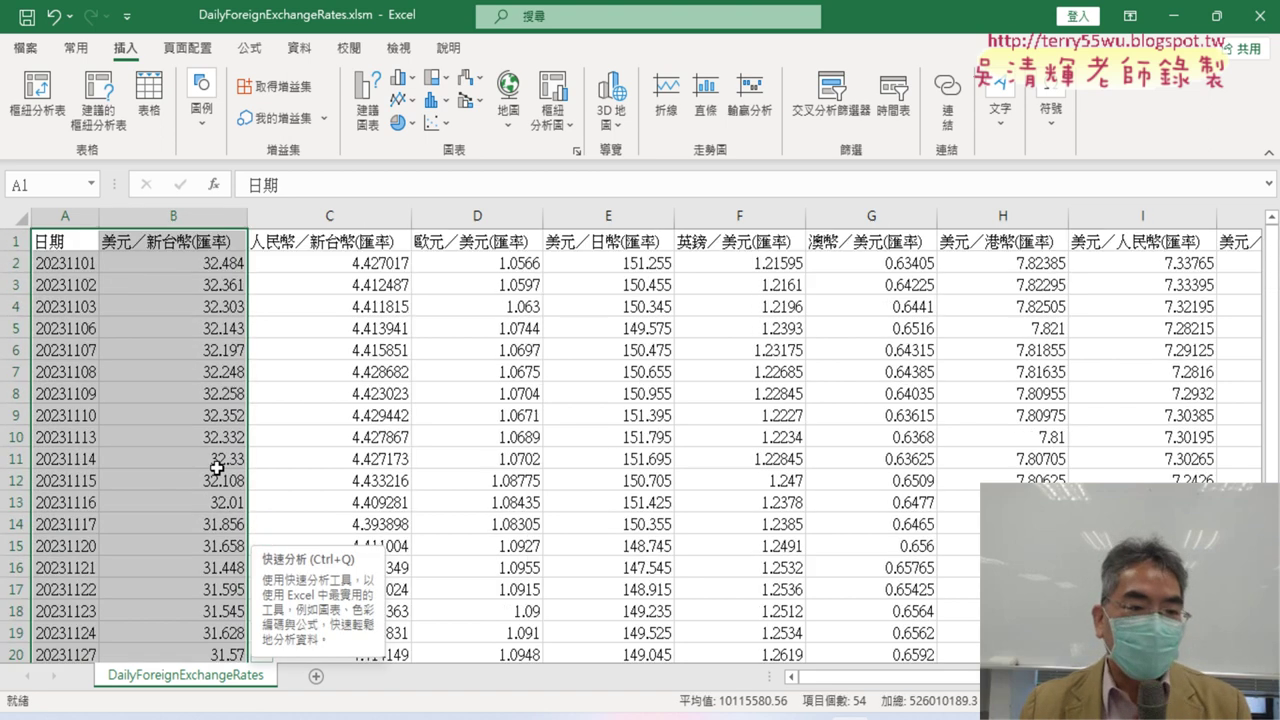
# - Insert a Line with Markers chart from the Insert tab's Line/Area chart list
pyautogui.click(405, 100)
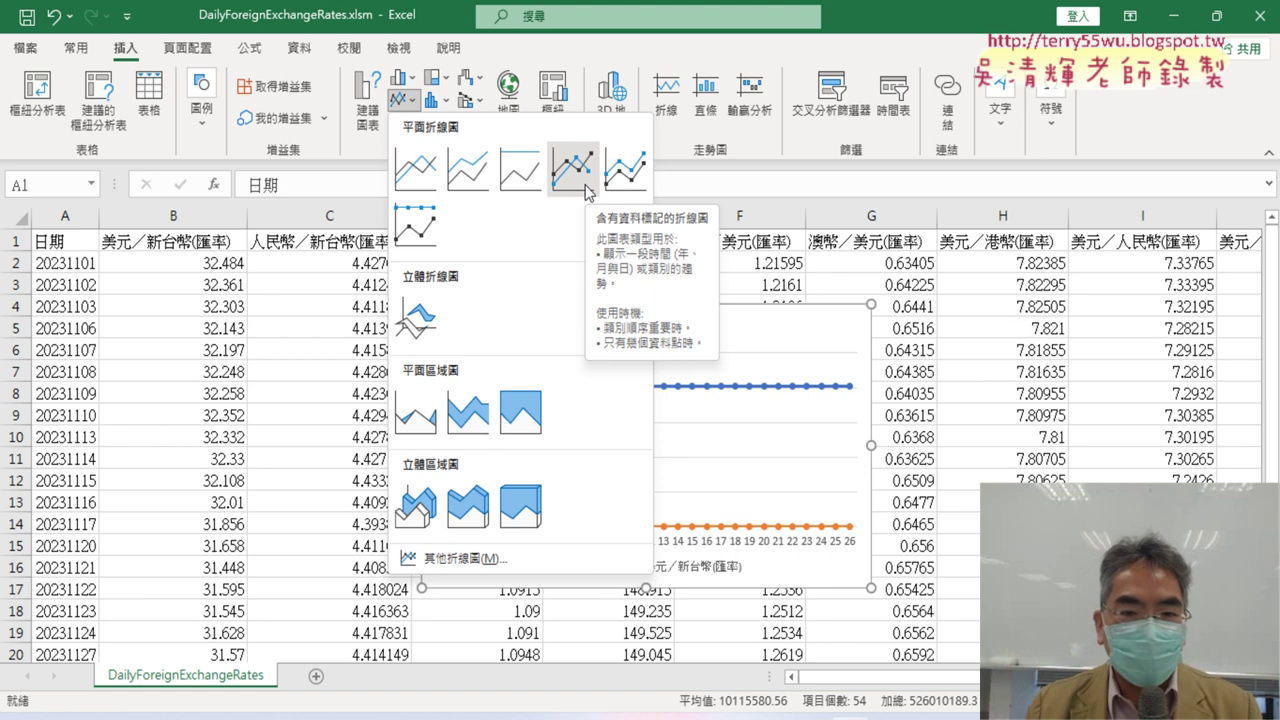
pyautogui.click(587, 190)
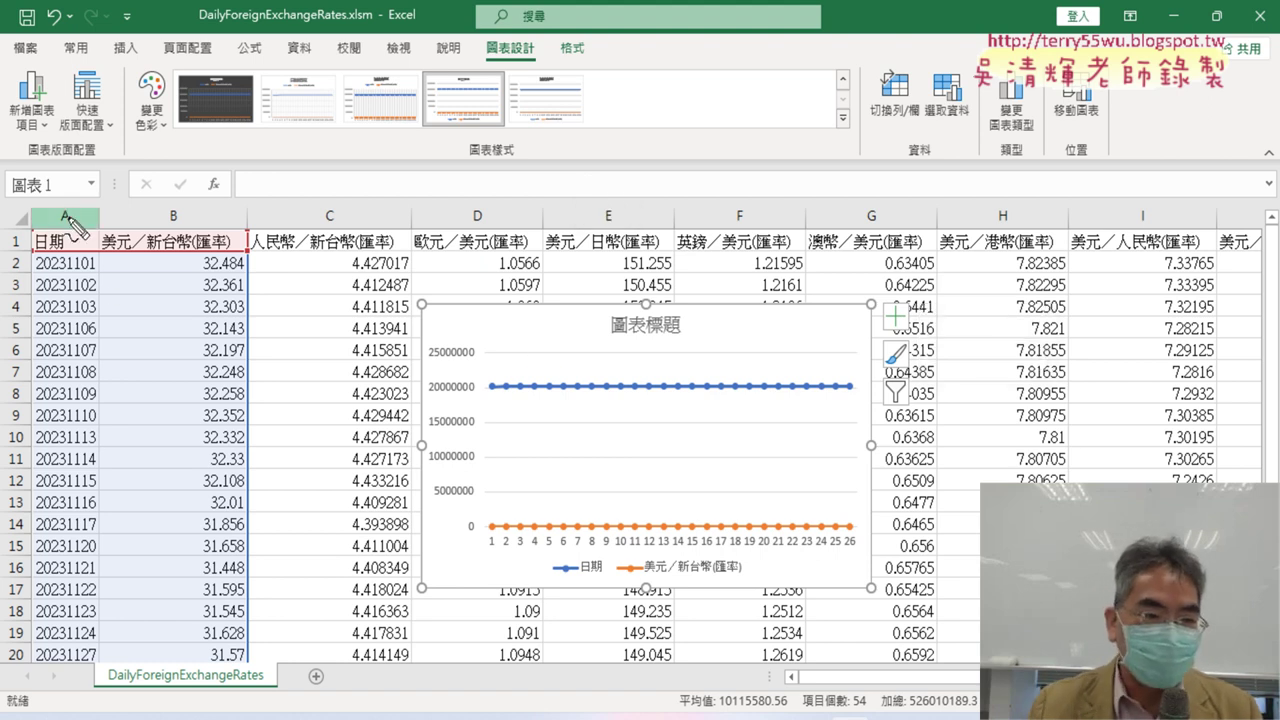
pyautogui.moveTo(72, 262); pyautogui.dragTo(75, 255)
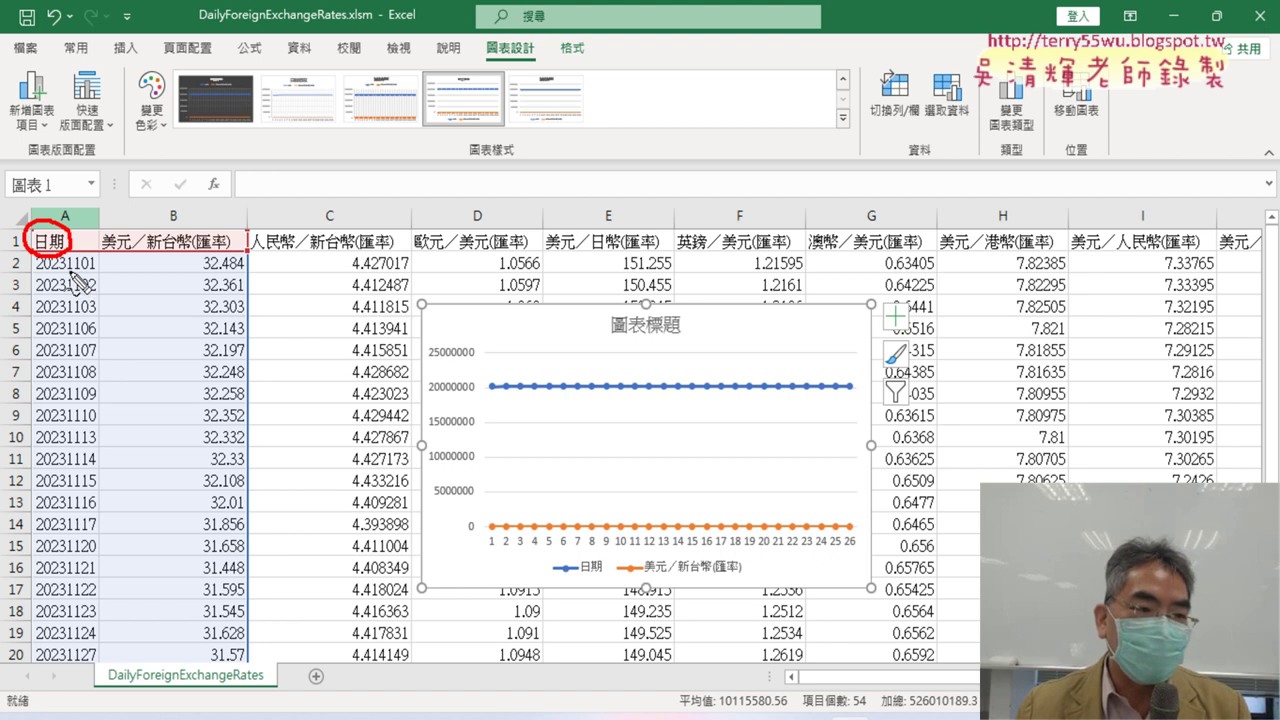
pyautogui.moveTo(70, 258)
pyautogui.mouseDown()
pyautogui.moveTo(62, 272)
pyautogui.moveTo(80, 270)
pyautogui.mouseUp()
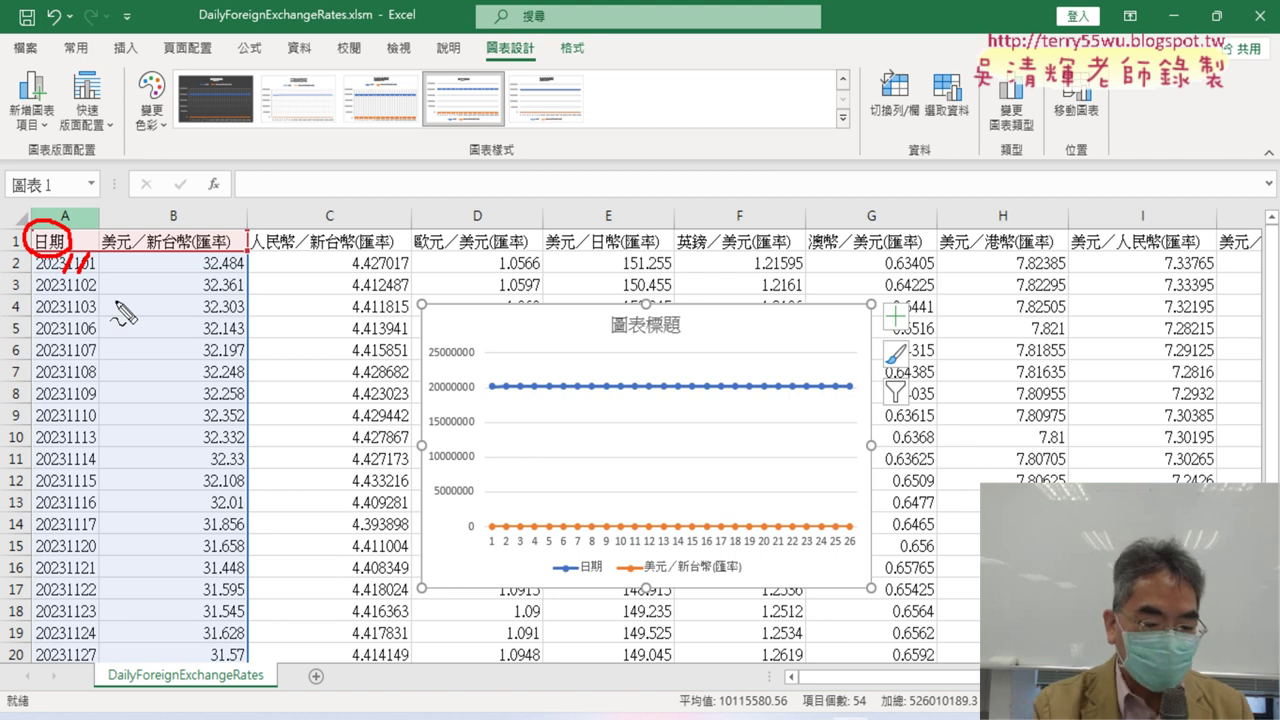
pyautogui.press('Escape')
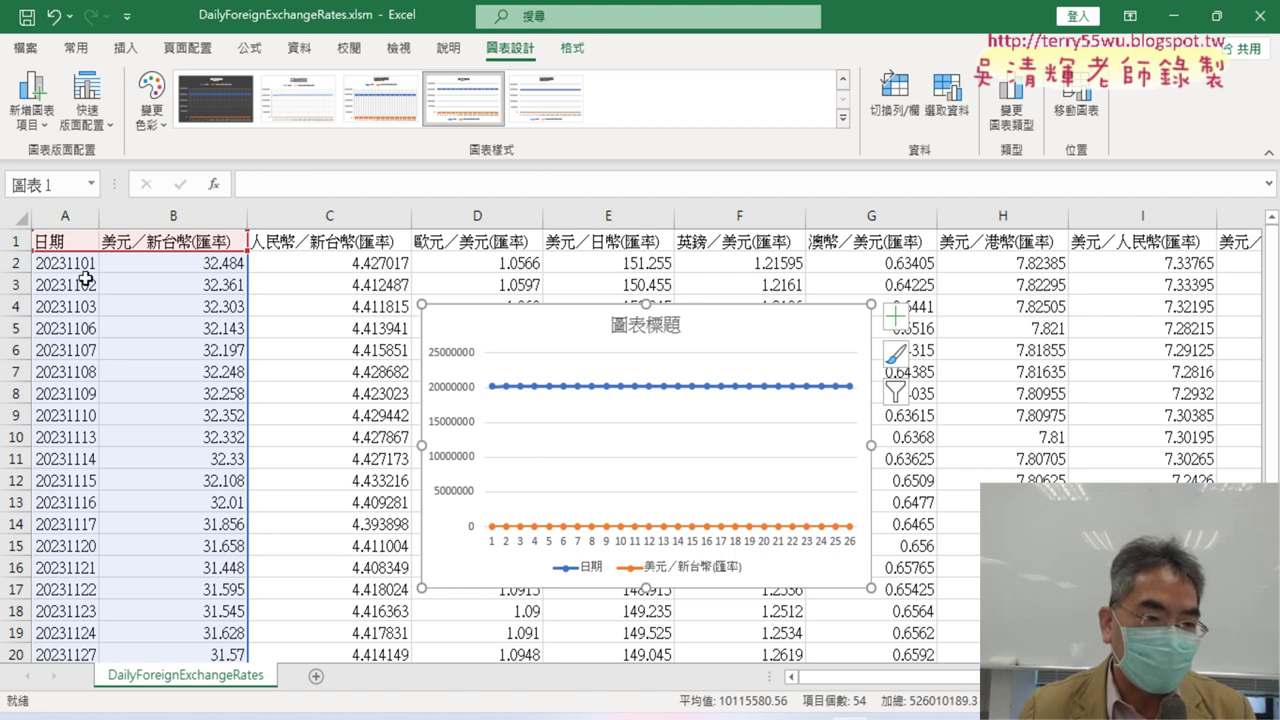
# - Change A2 from 20231101 to the date 2023/11/01 in the formula bar
pyautogui.click(86, 264)
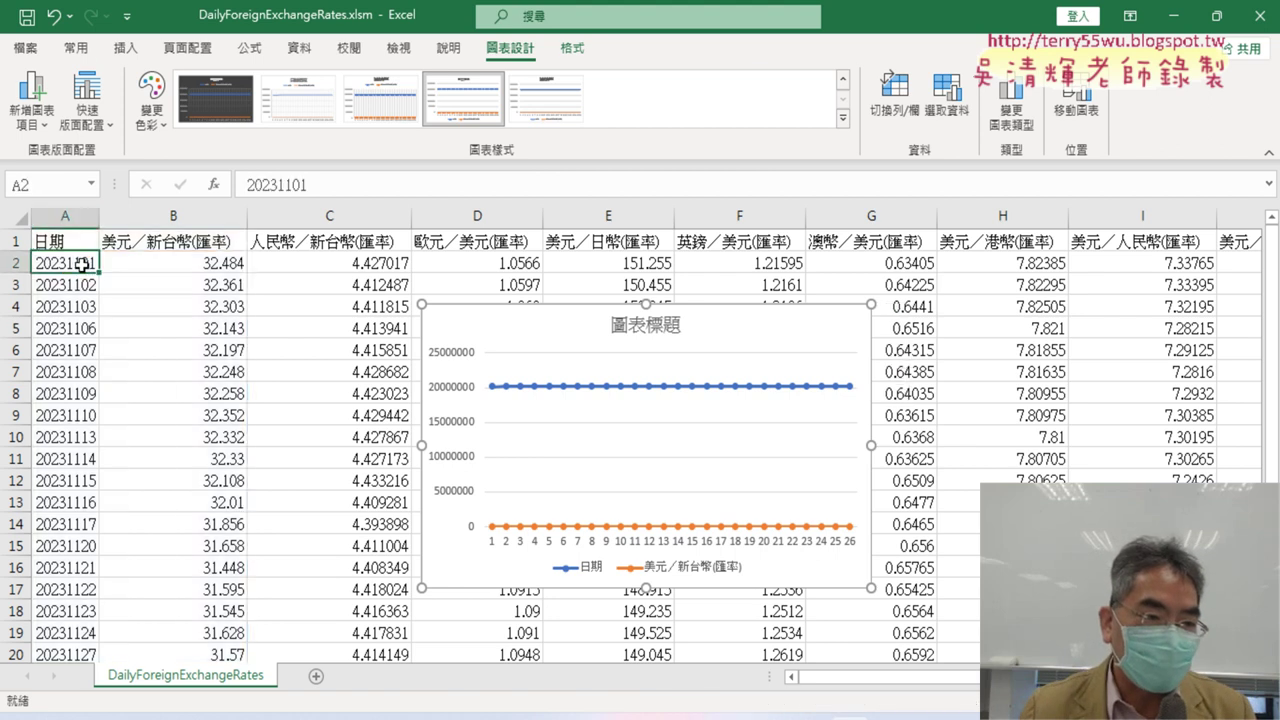
pyautogui.click(278, 184)
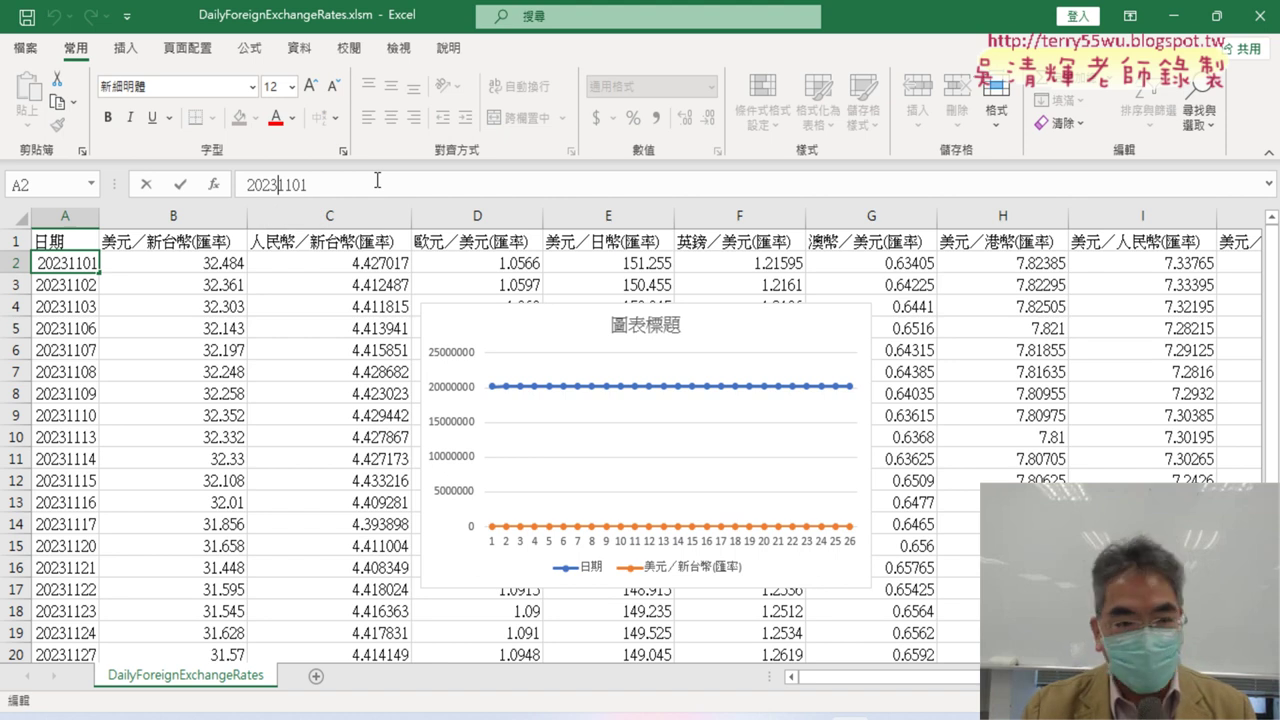
pyautogui.write('/11')
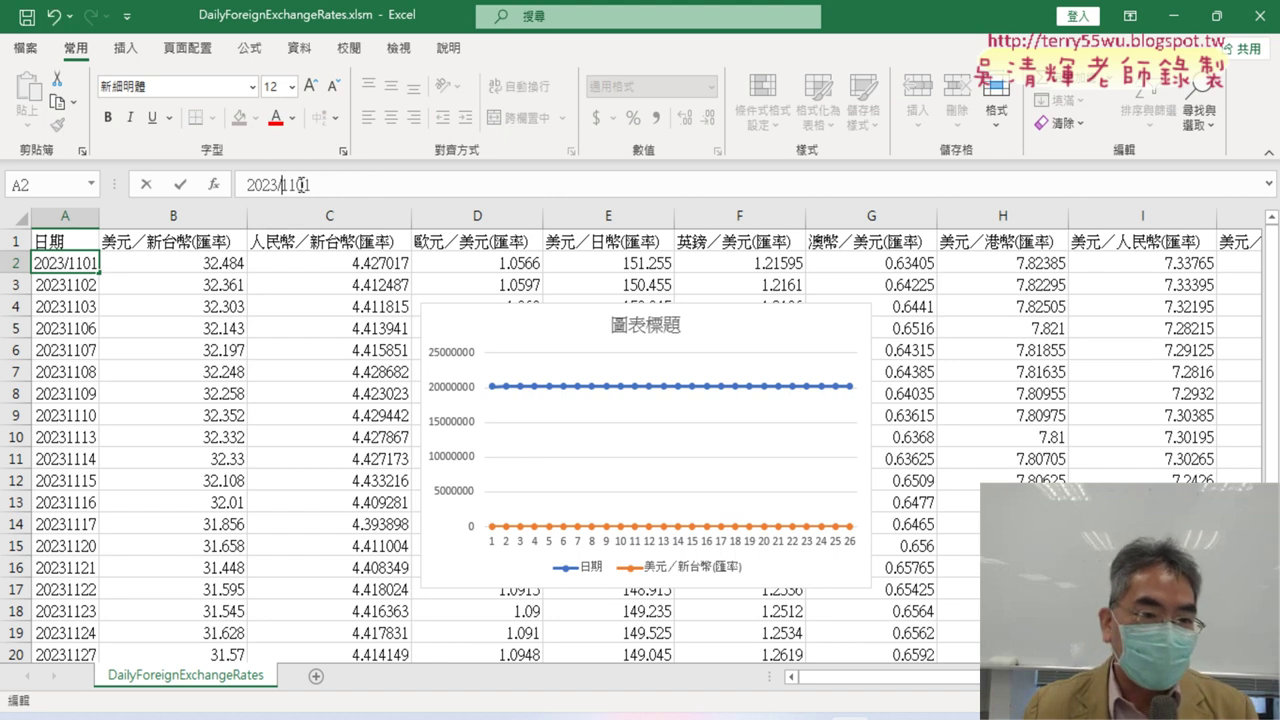
pyautogui.write('/')
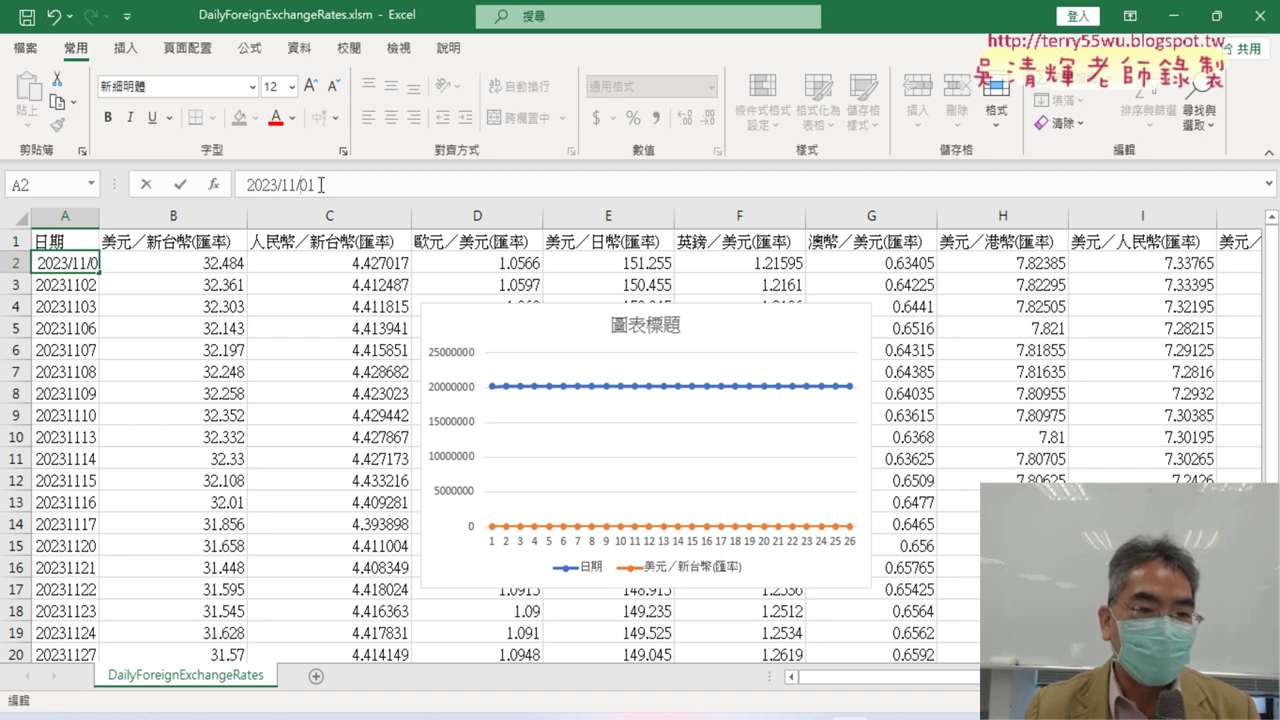
pyautogui.click(181, 186)
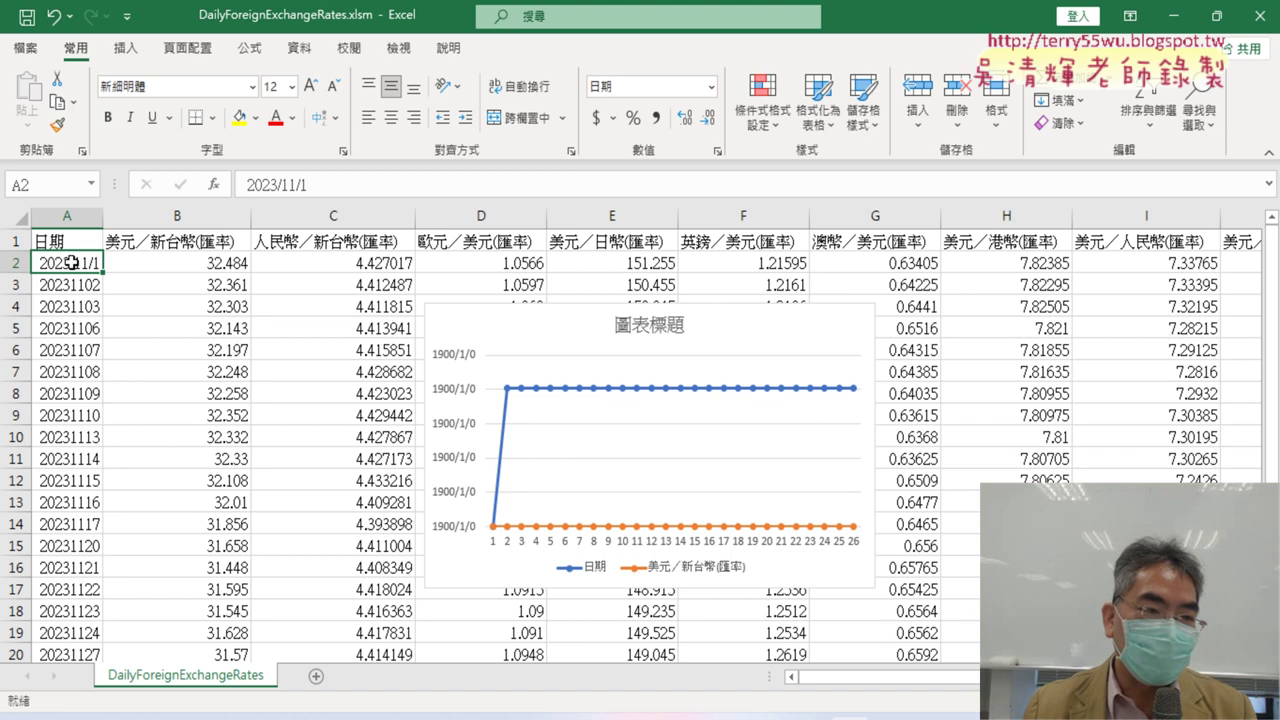
# - Change A3 from 20231102 to the date 2023/11/02 by inserting slashes
pyautogui.click(75, 285)
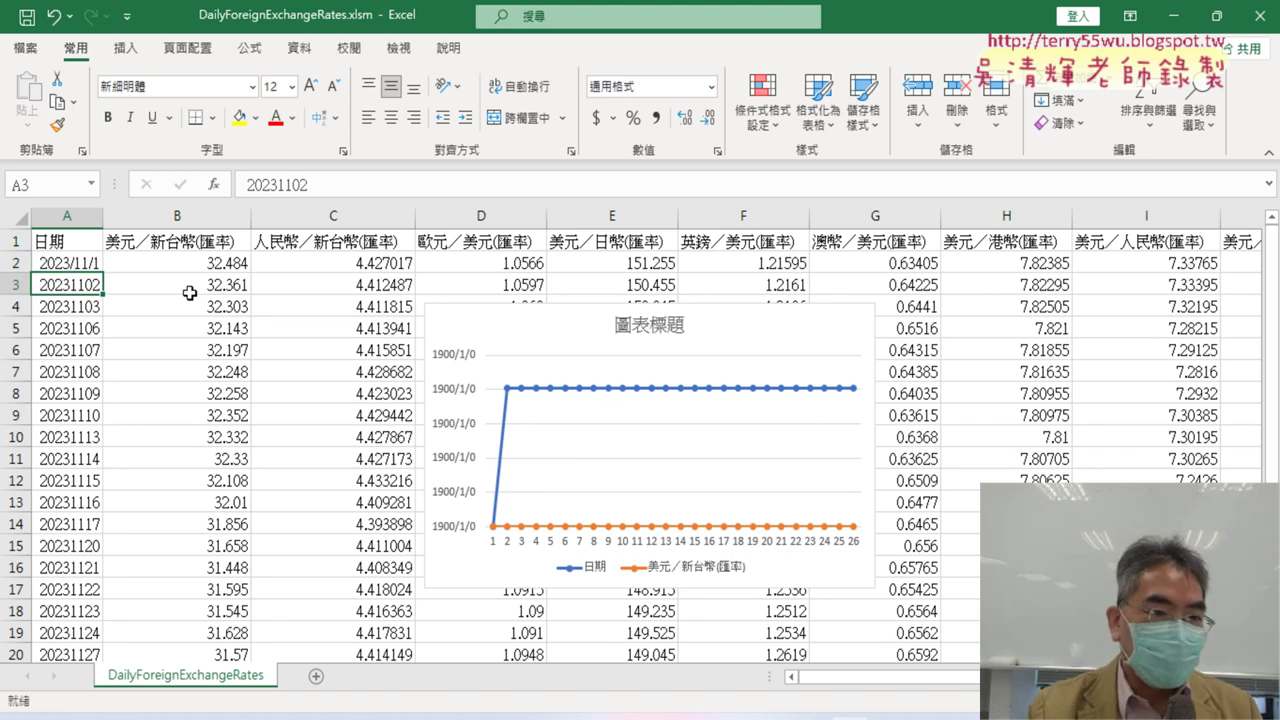
pyautogui.click(279, 185)
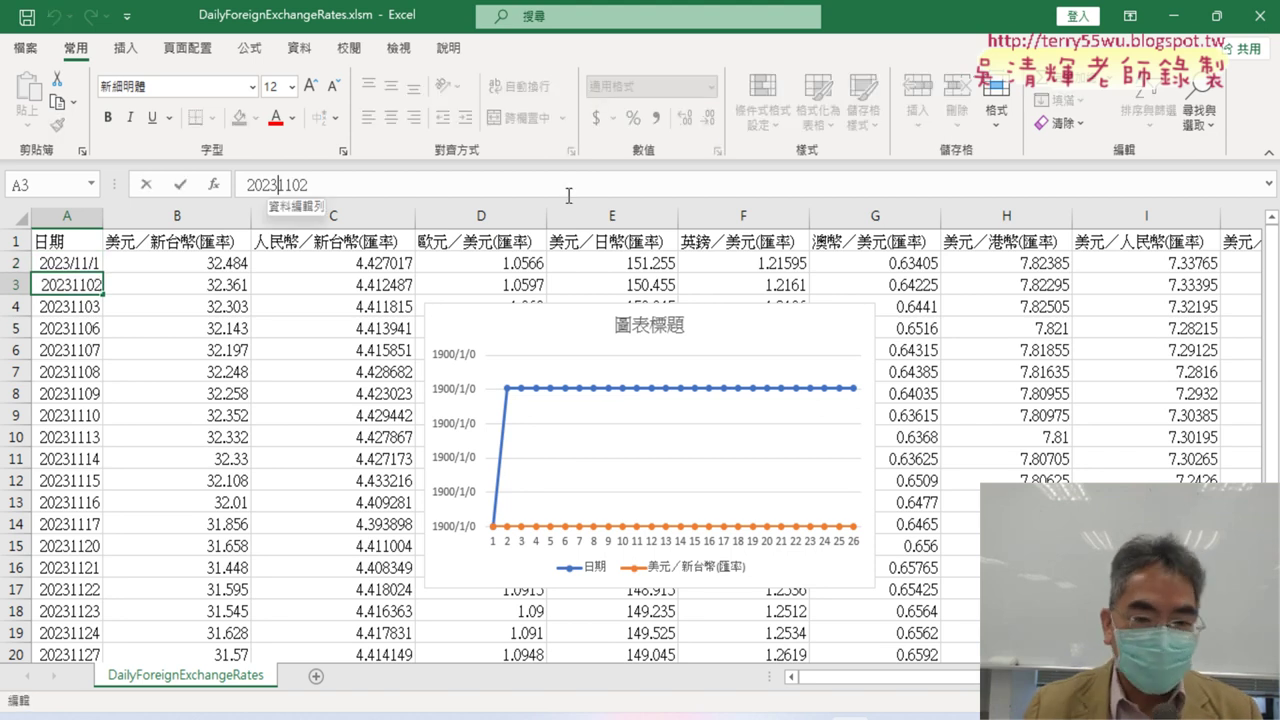
pyautogui.write('/')
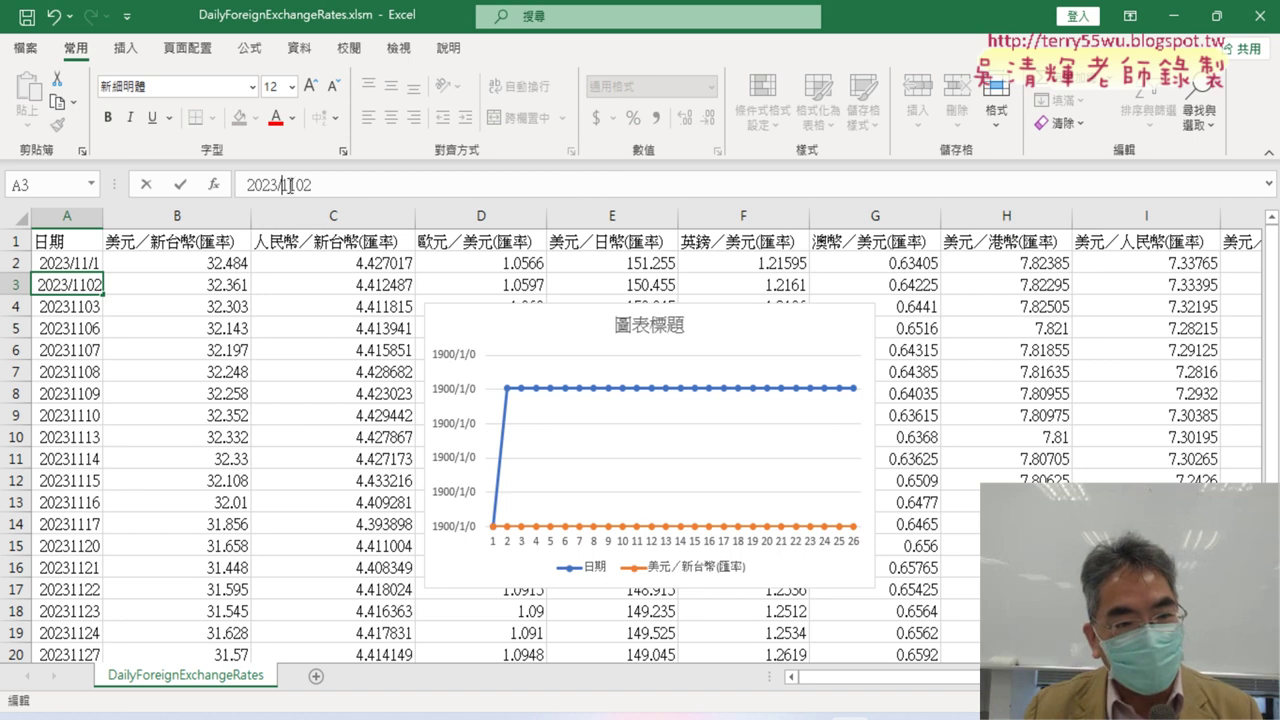
pyautogui.click(297, 185)
pyautogui.write('/')
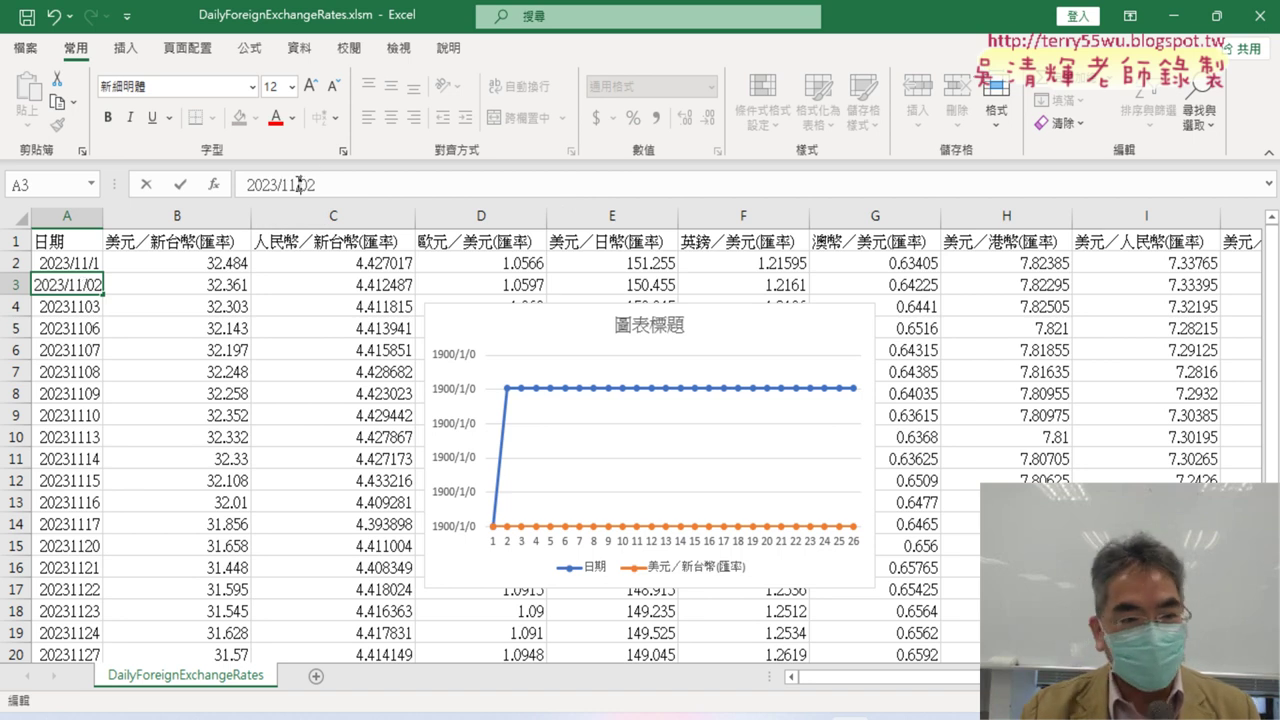
pyautogui.click(180, 185)
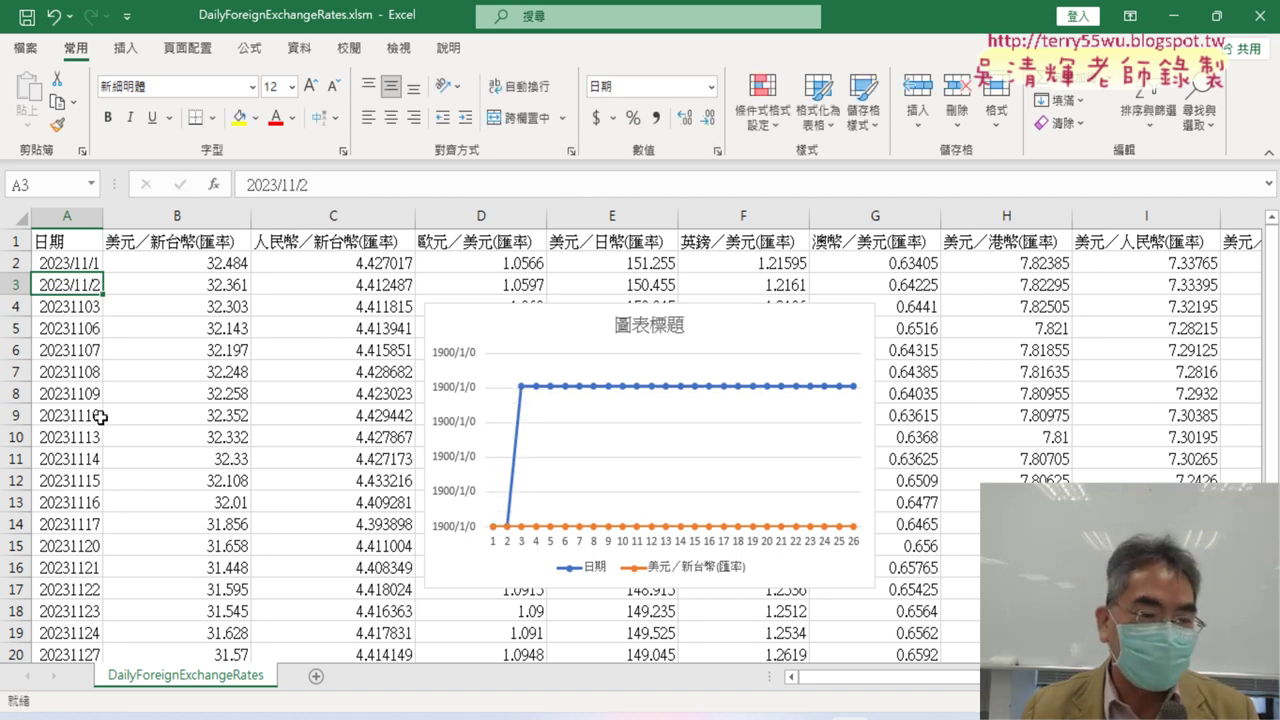
# - Change A4 from 20231103 to the date 2023/11/03 by inserting slashes
pyautogui.click(88, 304)
pyautogui.click(280, 184)
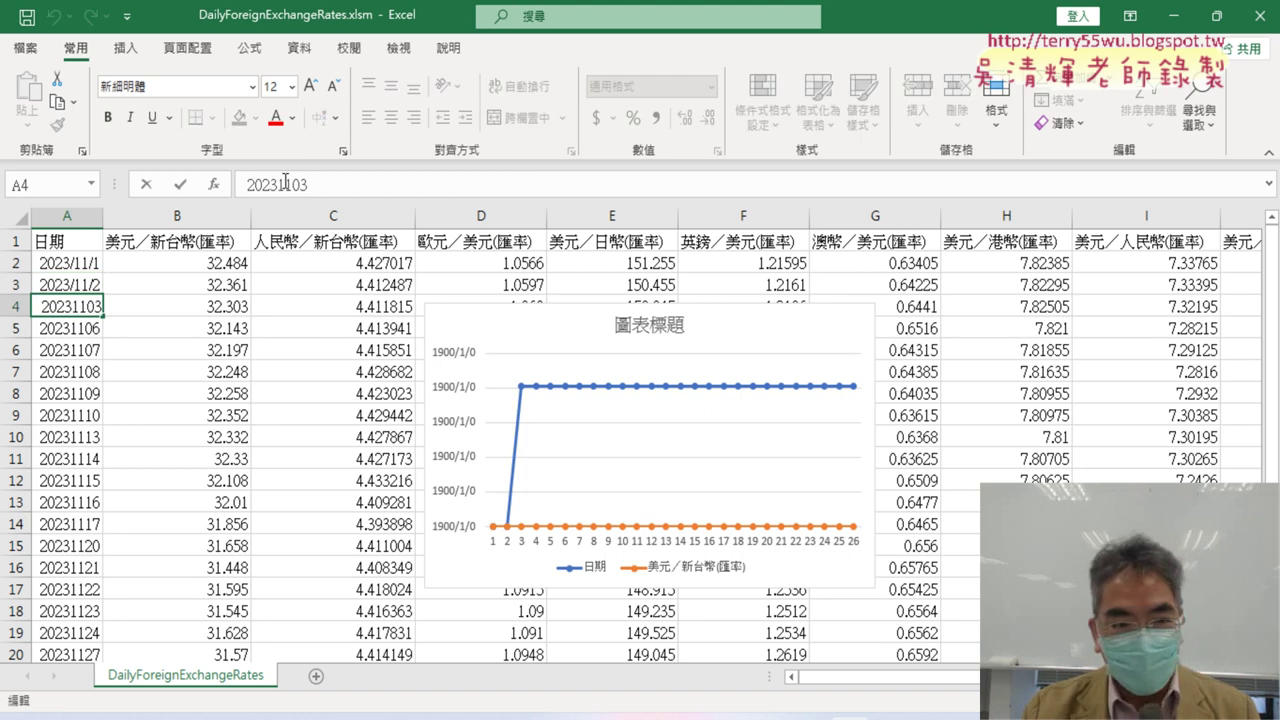
pyautogui.write('/11/')
pyautogui.click(298, 184)
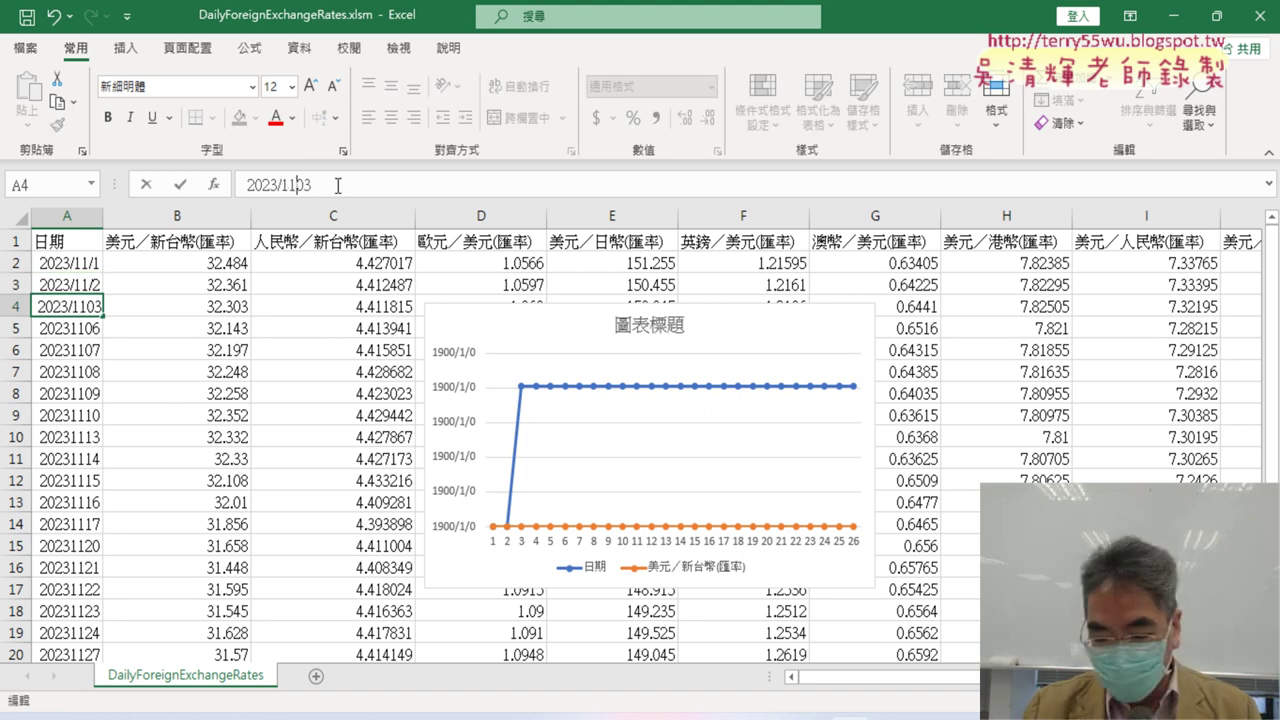
pyautogui.write('/')
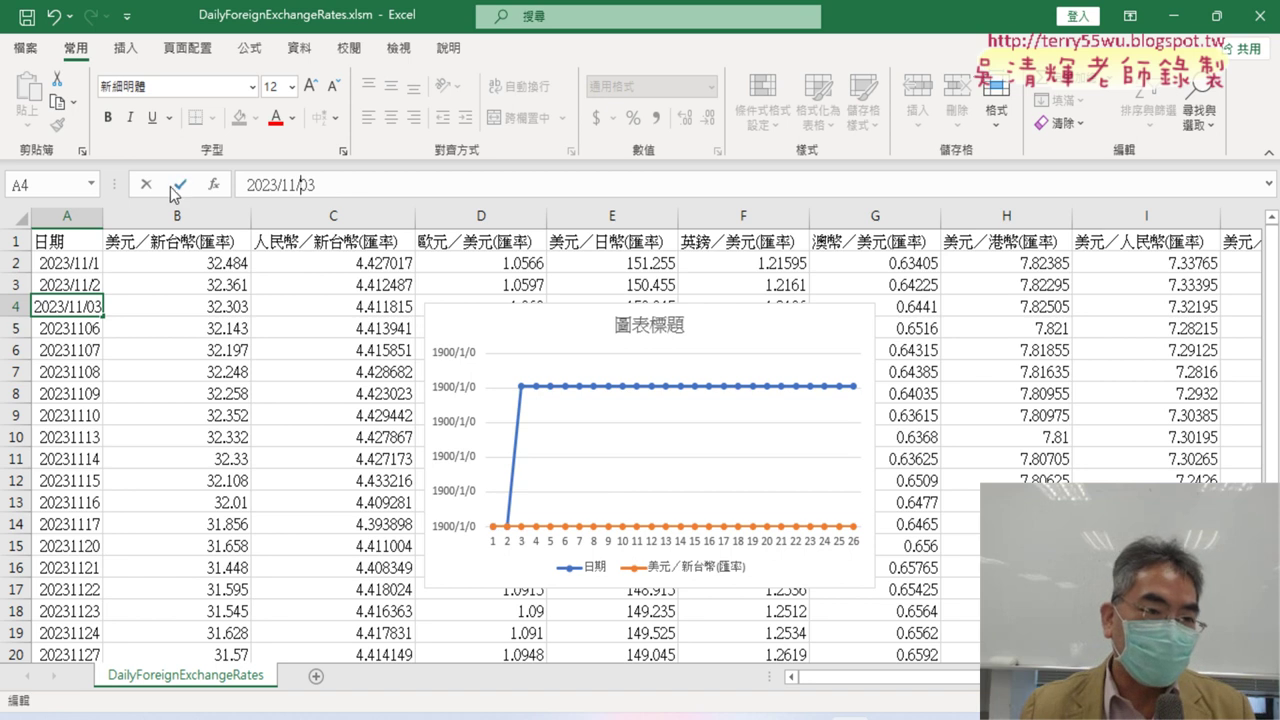
pyautogui.click(183, 185)
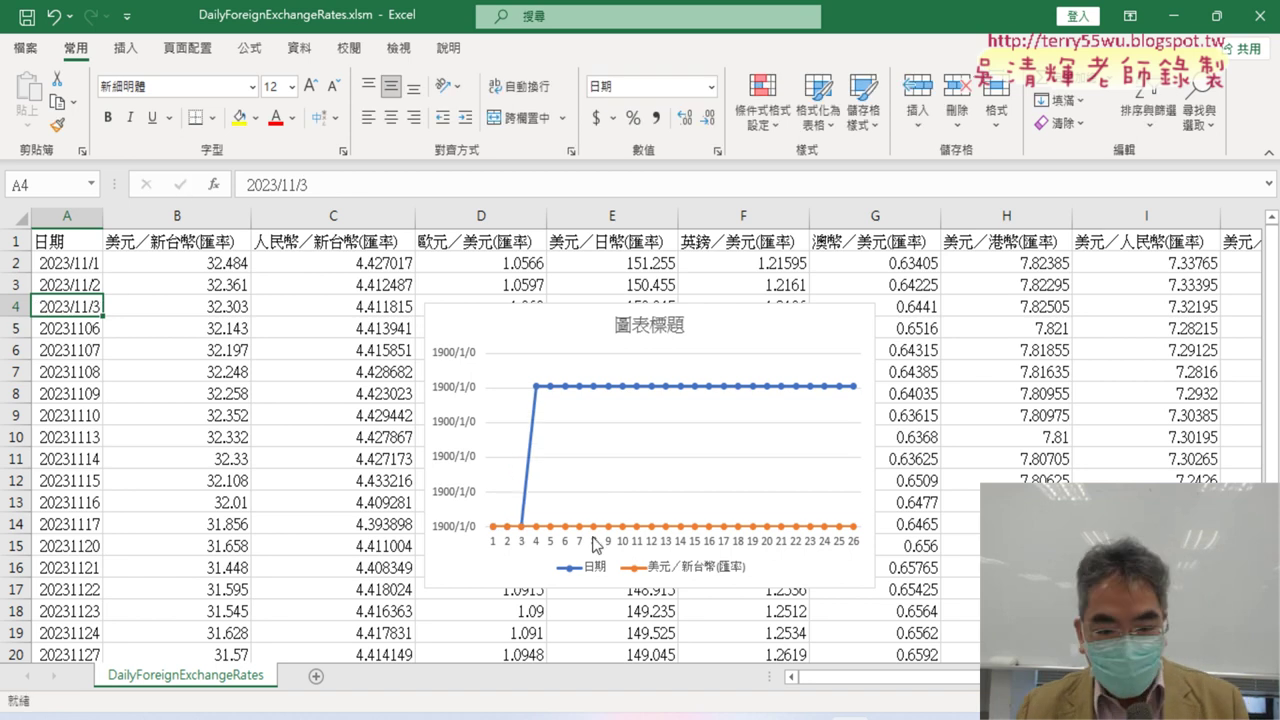